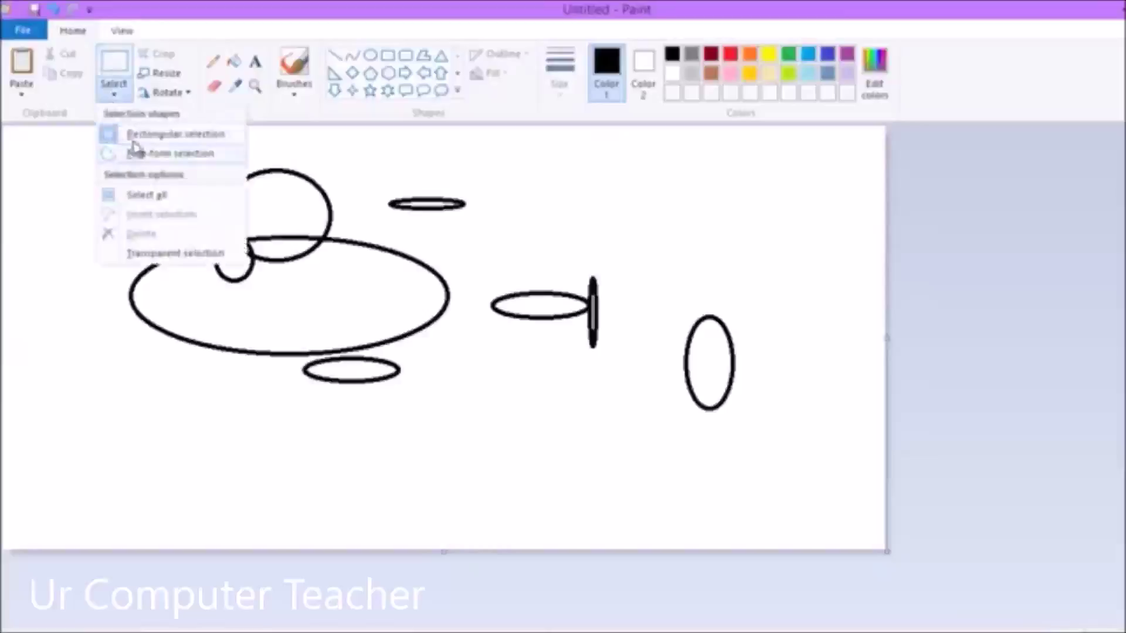
Step: Copy all the ellipses with a rectangular selection into a new drawing without saving the old one, and reposition the pasted shapes
{"action": "left_click", "coordinate": [135, 135]}
{"action": "left_click_drag", "start_coordinate": [71, 157], "coordinate": [757, 458]}
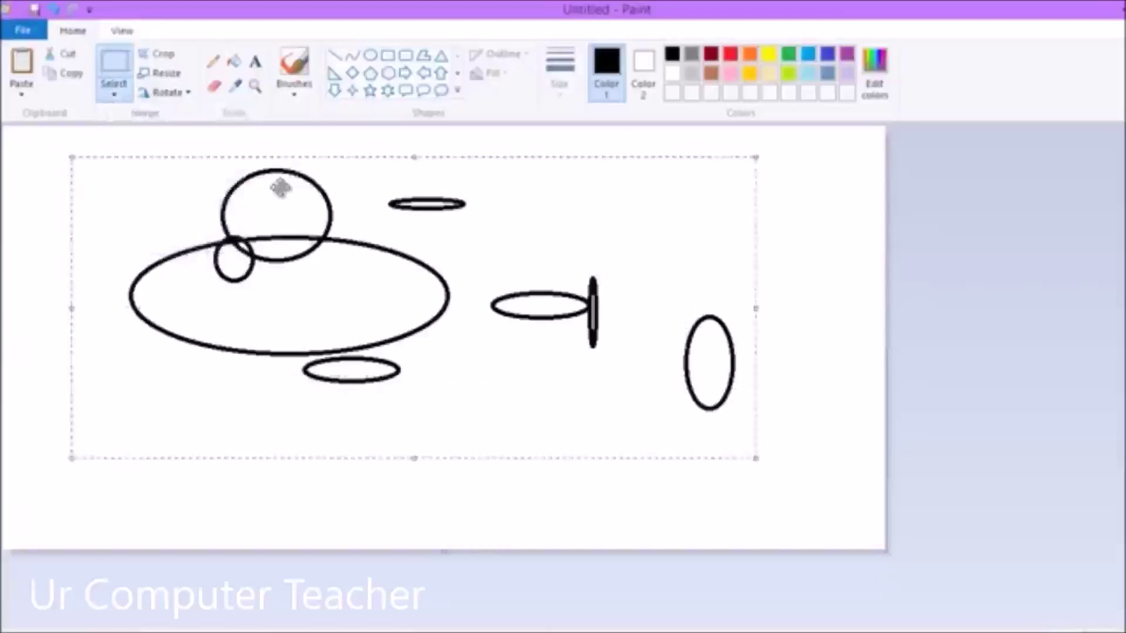
{"action": "left_click", "coordinate": [27, 31]}
{"action": "left_click", "coordinate": [36, 61]}
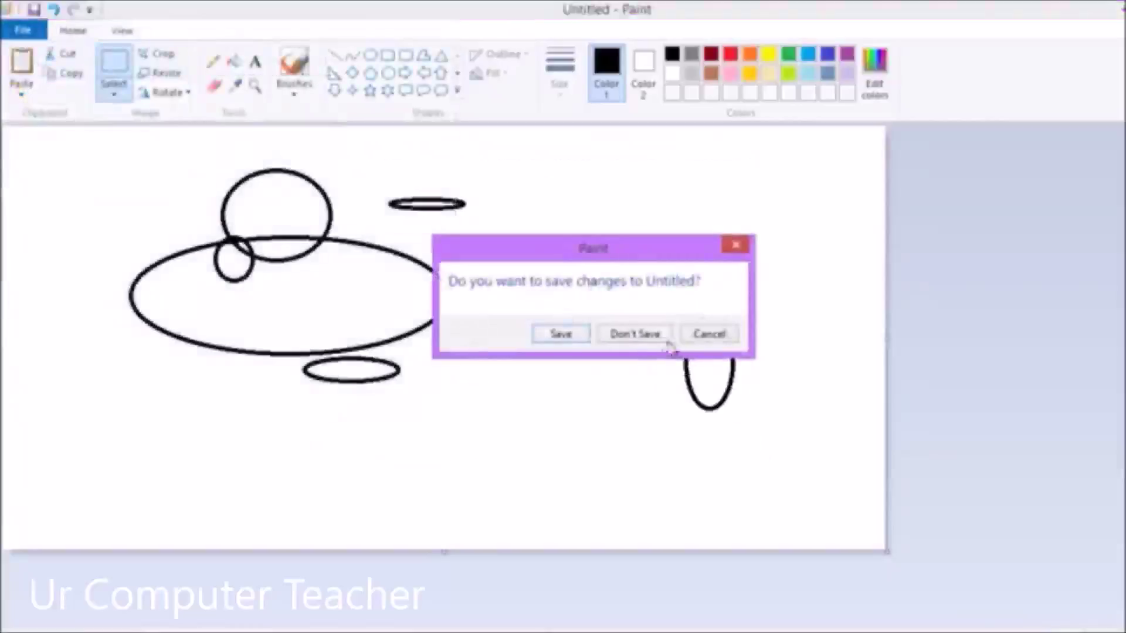
{"action": "left_click", "coordinate": [657, 333]}
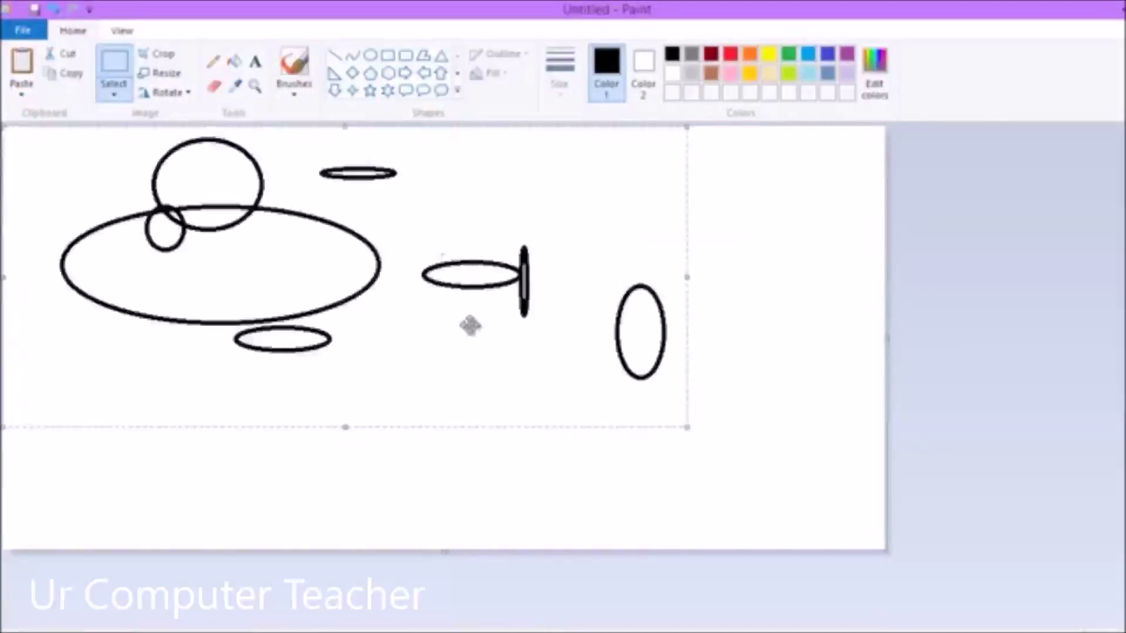
{"action": "left_click_drag", "start_coordinate": [415, 290], "coordinate": [475, 262]}
Step: Switch to Photoshop and start a new document, checking the width and height offered by the Clipboard preset
{"action": "key", "text": "ctrl+n"}
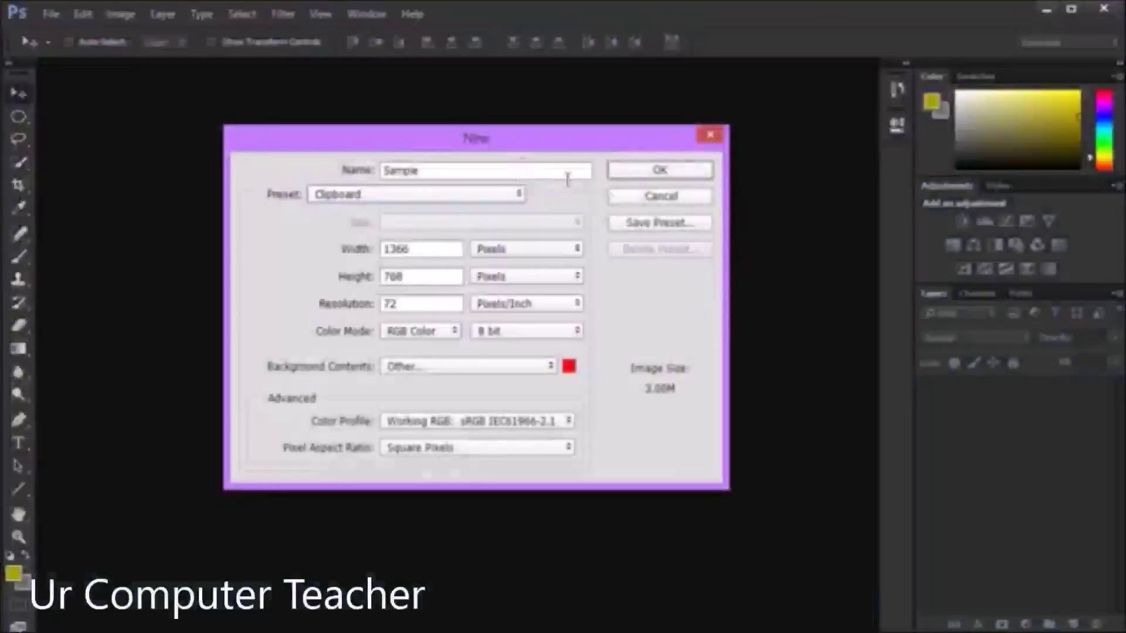
{"action": "left_click", "coordinate": [665, 197]}
{"action": "key", "text": "ctrl+n"}
{"action": "left_click", "coordinate": [319, 200]}
{"action": "left_click", "coordinate": [319, 200]}
{"action": "left_click_drag", "start_coordinate": [416, 250], "coordinate": [377, 277]}
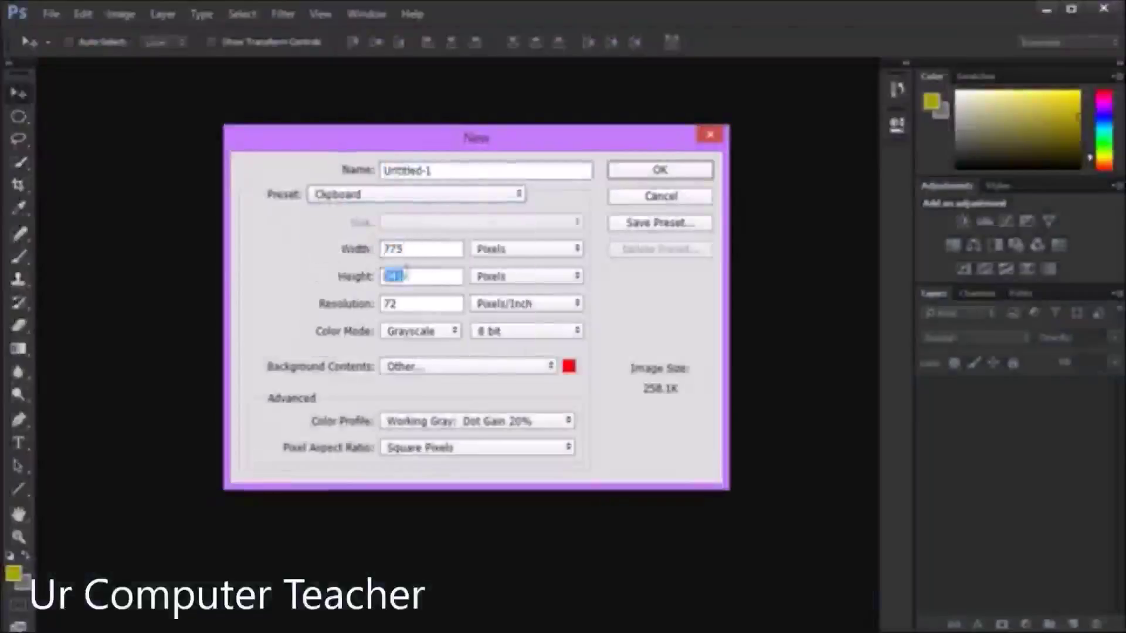
Step: Apply the Default Photoshop Size preset to the new document and show its dimensions in pixels
{"action": "left_click", "coordinate": [359, 198]}
{"action": "left_click", "coordinate": [343, 229]}
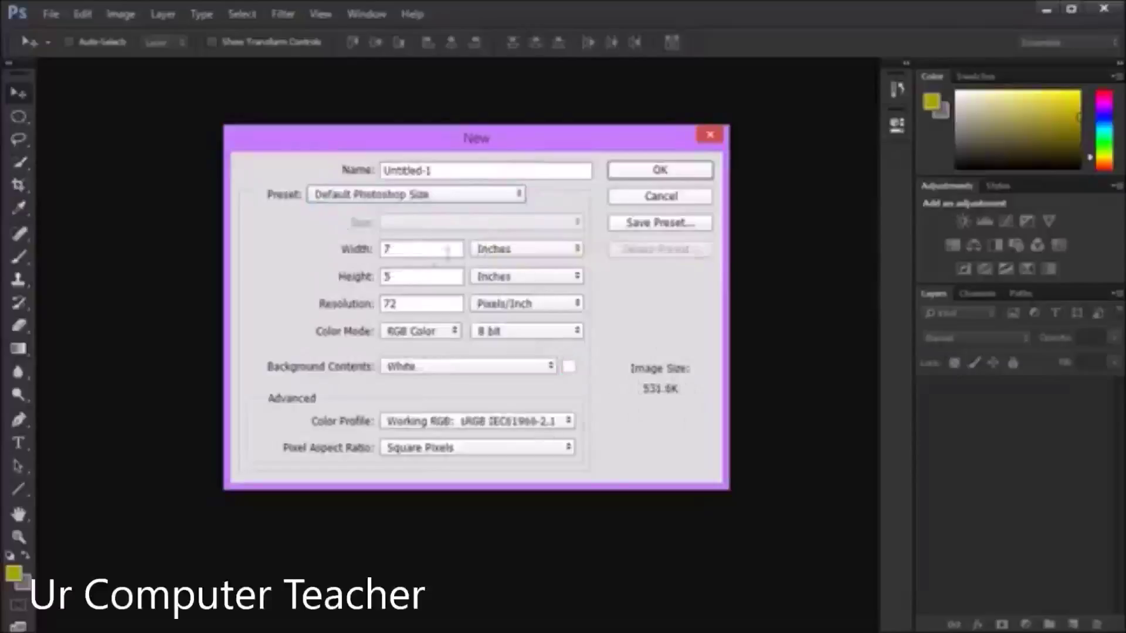
{"action": "left_click", "coordinate": [499, 251]}
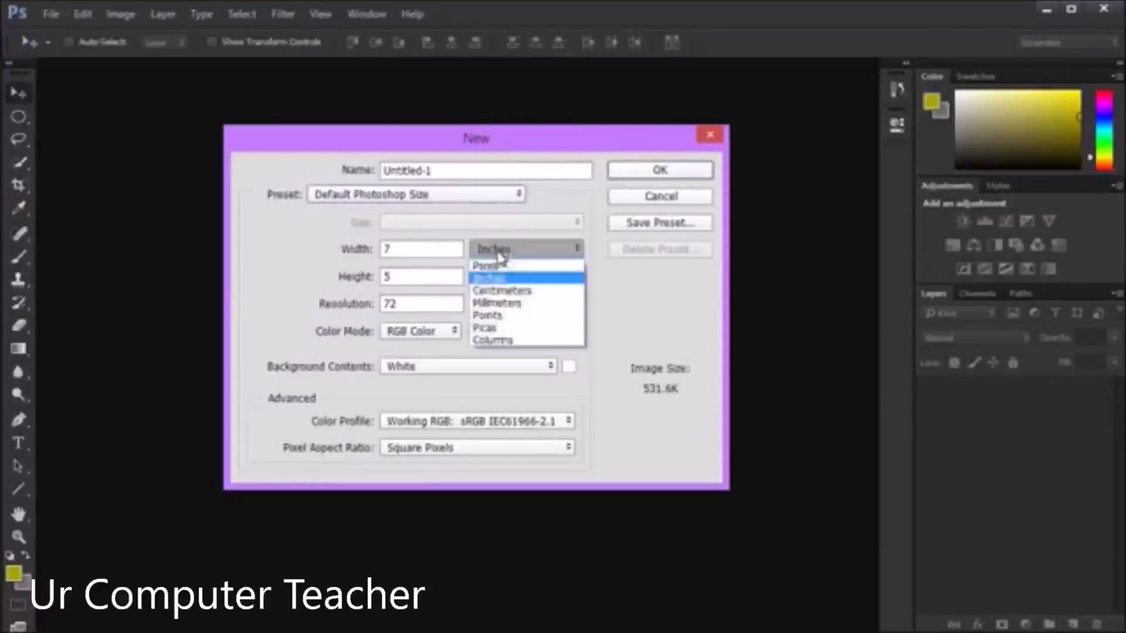
{"action": "left_click", "coordinate": [495, 262]}
Step: Try the U.S. Paper, International Paper and Photo presets for the new document
{"action": "left_click", "coordinate": [427, 198]}
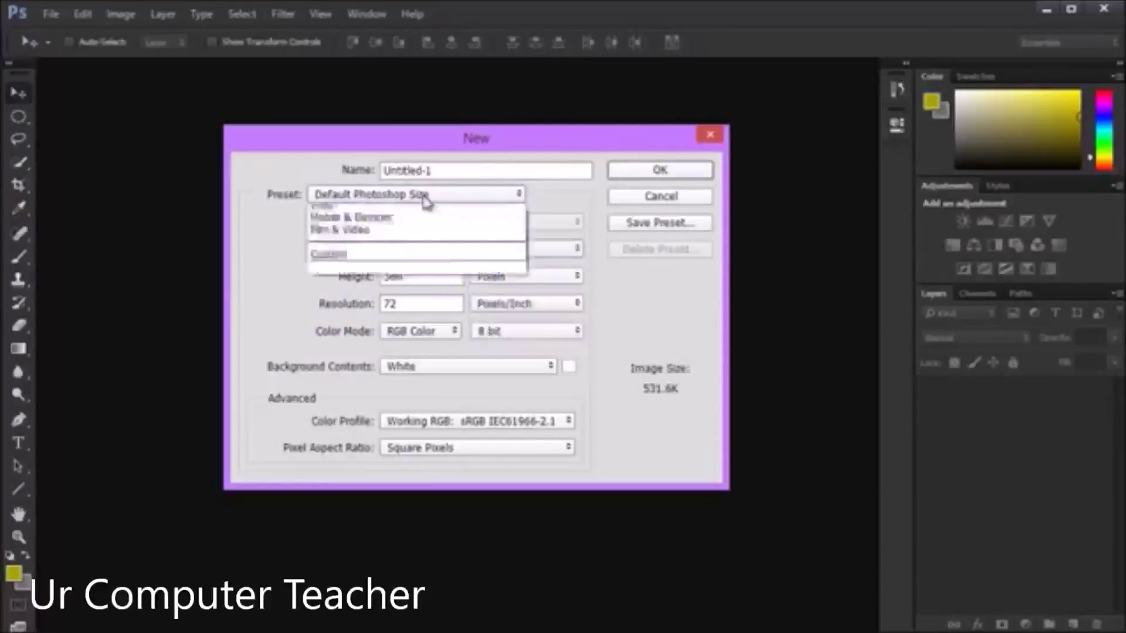
{"action": "left_click", "coordinate": [364, 246]}
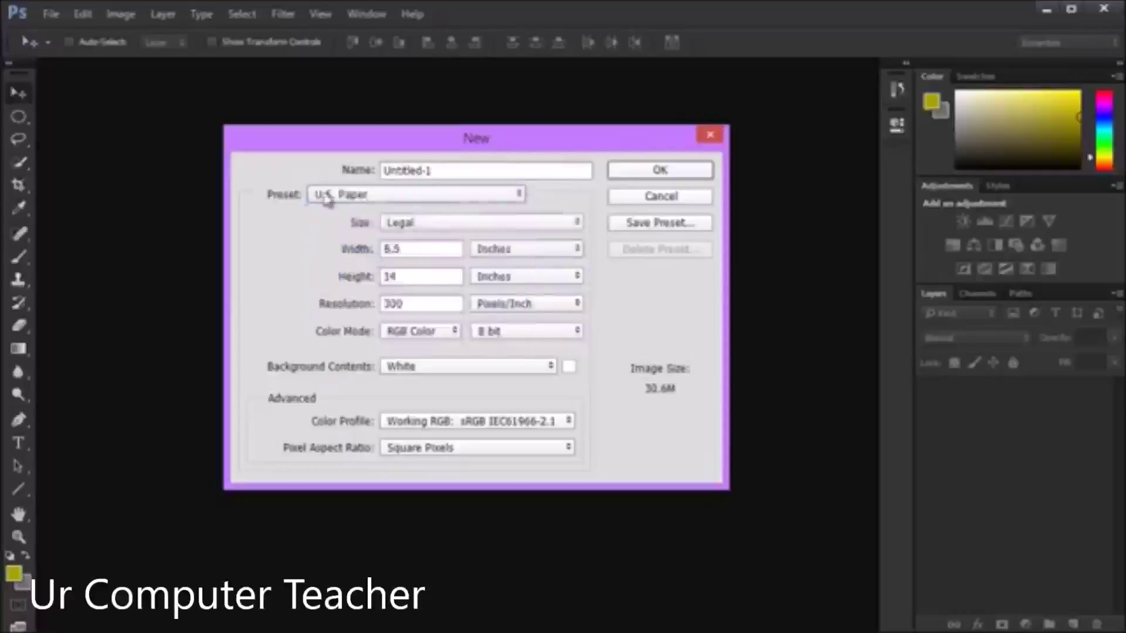
{"action": "left_click", "coordinate": [326, 198]}
{"action": "left_click", "coordinate": [352, 260]}
{"action": "left_click", "coordinate": [343, 194]}
{"action": "left_click", "coordinate": [342, 275]}
Step: Choose the International Paper preset with the A4 size
{"action": "left_click", "coordinate": [359, 199]}
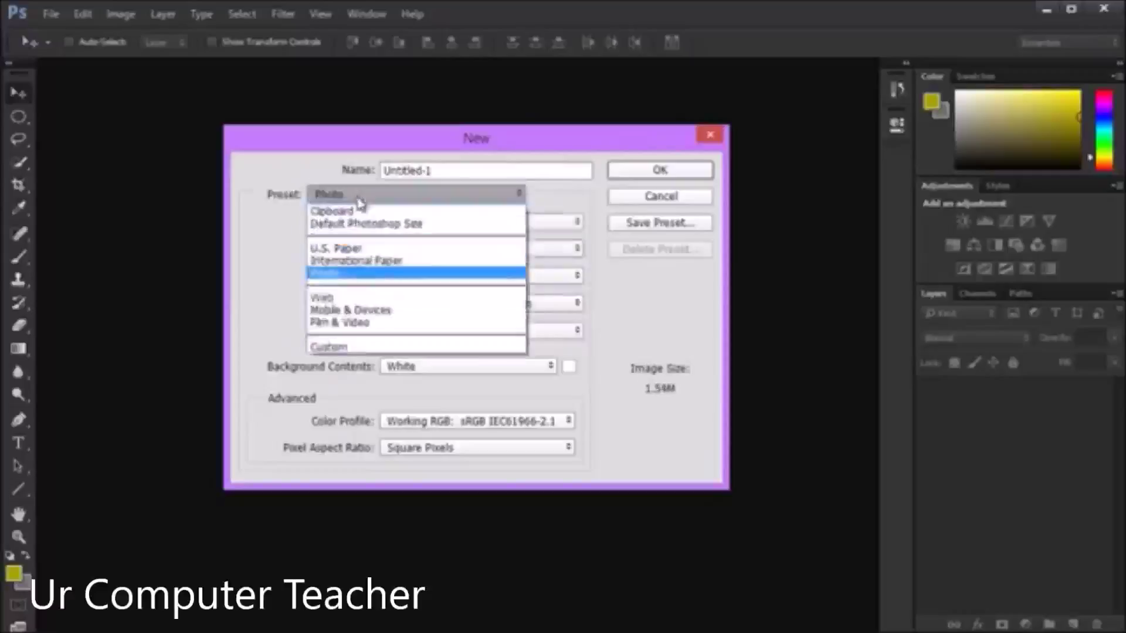
{"action": "left_click", "coordinate": [348, 262]}
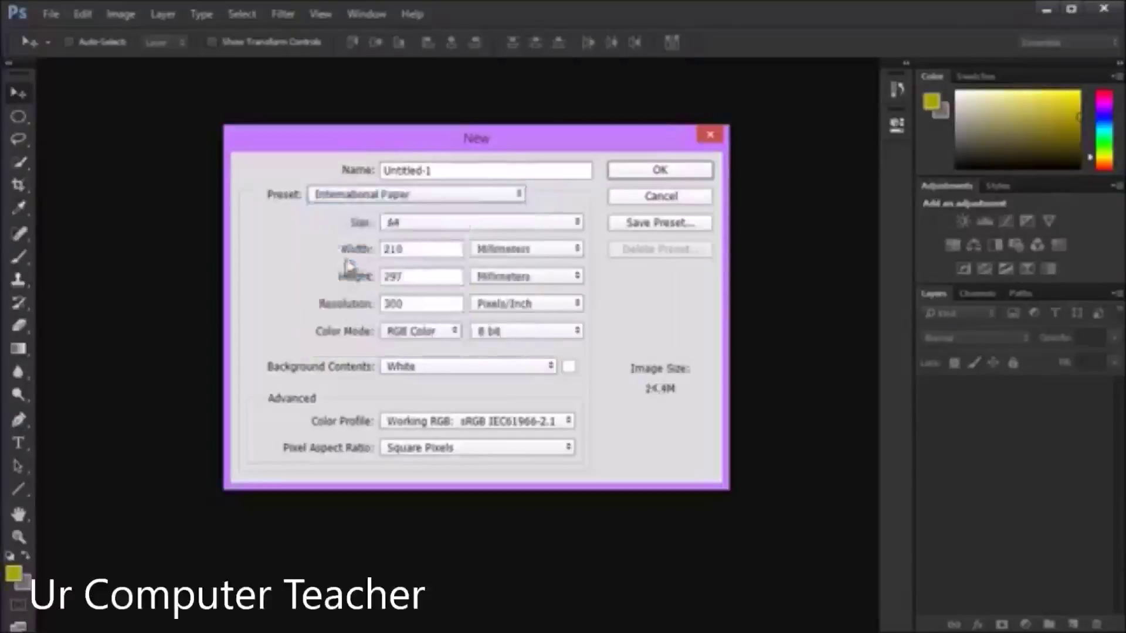
{"action": "left_click", "coordinate": [404, 223]}
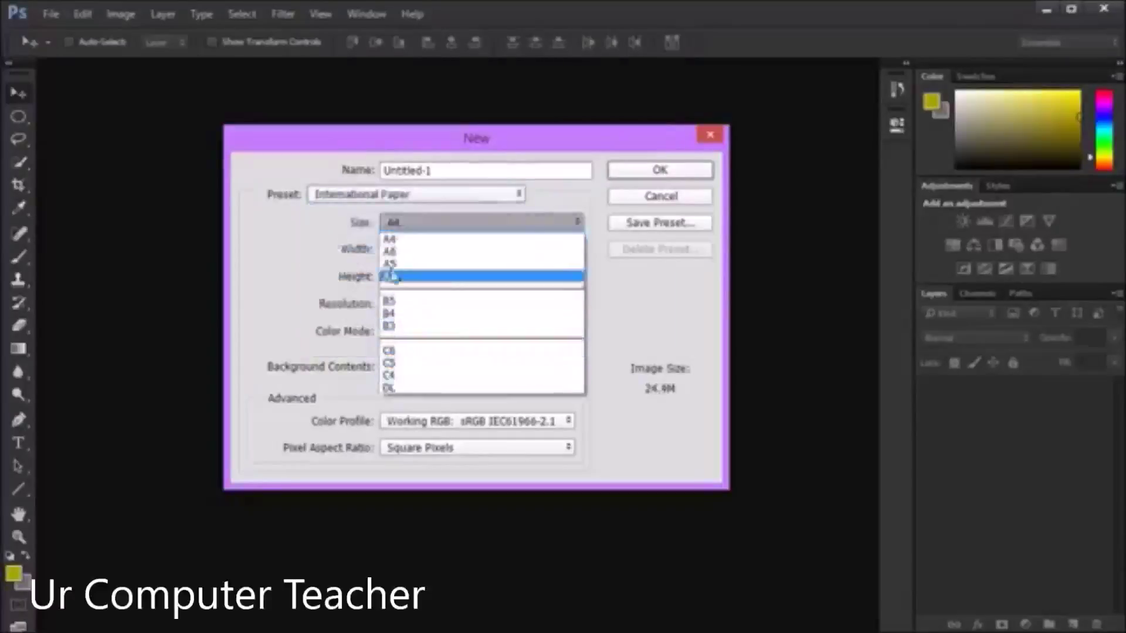
{"action": "left_click", "coordinate": [396, 249]}
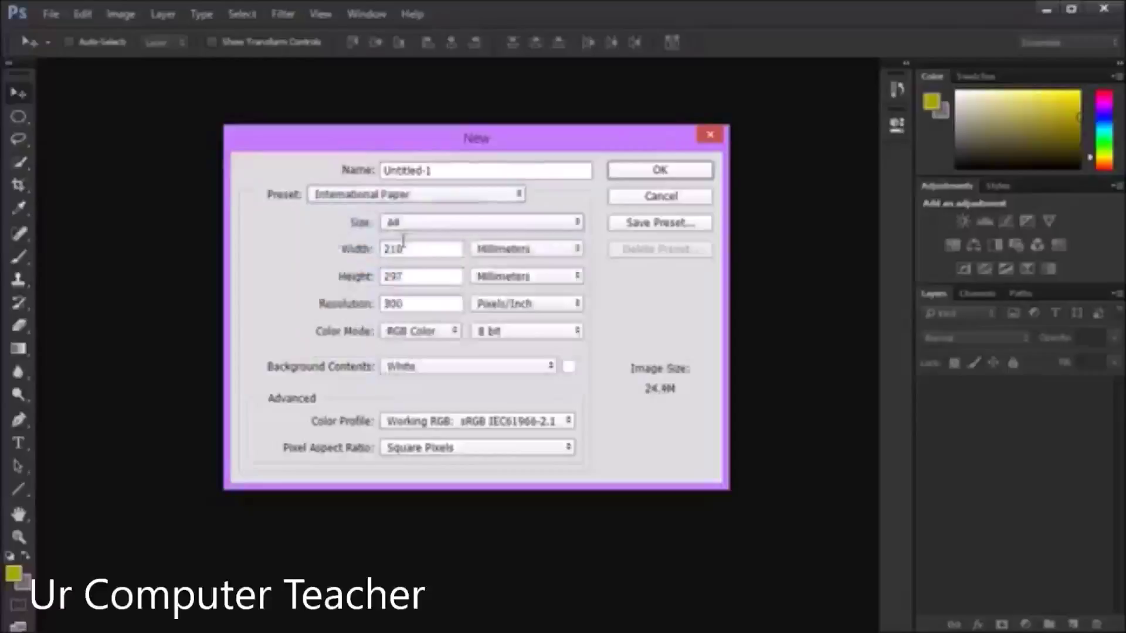
Step: Change the A4 document's units to pixels and check its width and height values
{"action": "left_click", "coordinate": [509, 253]}
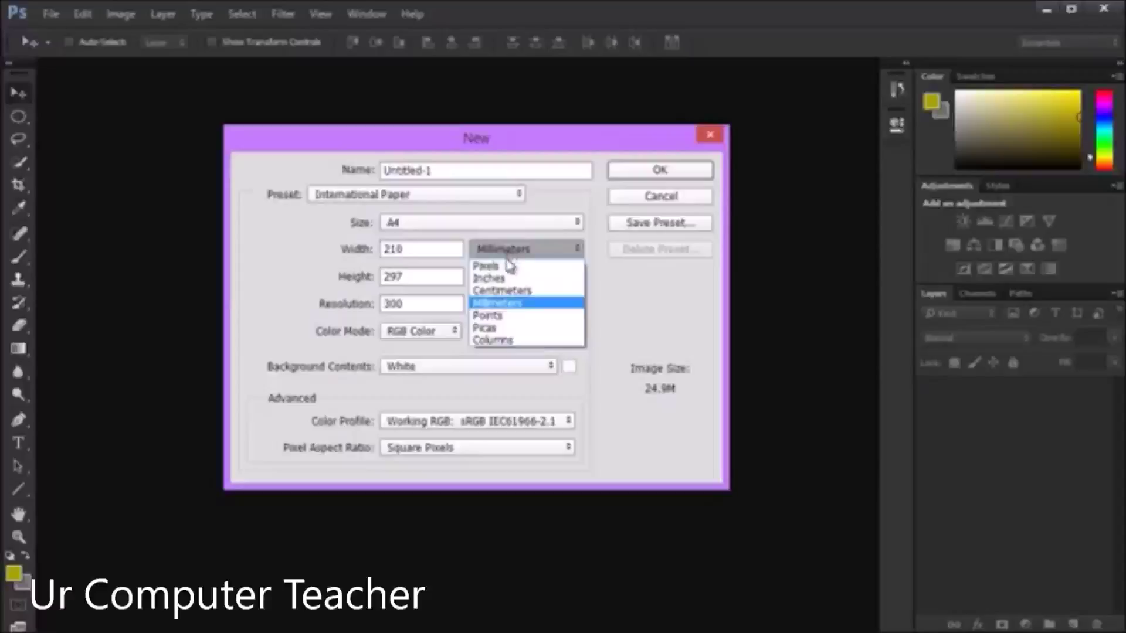
{"action": "left_click", "coordinate": [509, 265]}
{"action": "left_click_drag", "start_coordinate": [421, 249], "coordinate": [298, 250]}
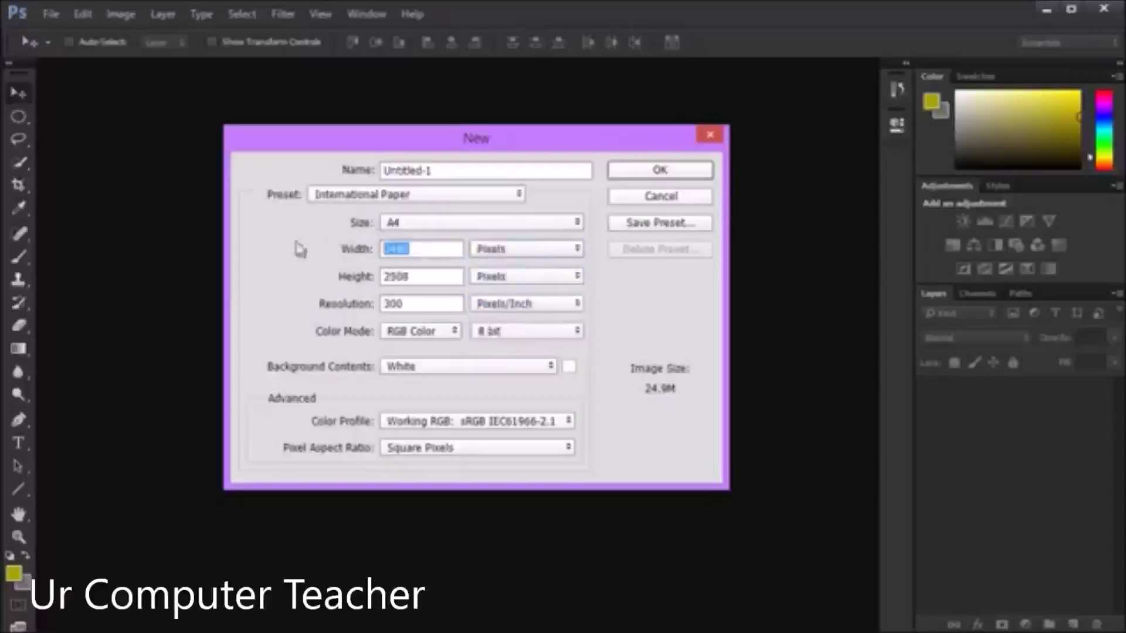
{"action": "left_click_drag", "start_coordinate": [423, 276], "coordinate": [354, 283]}
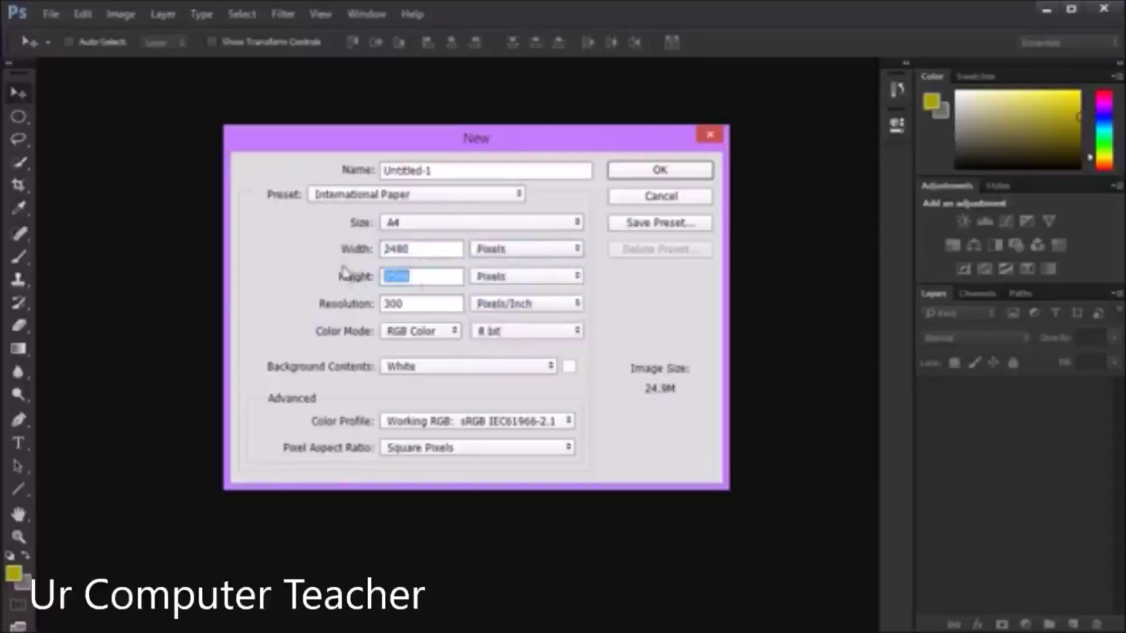
Step: Apply the Film & Video preset and check its width
{"action": "left_click", "coordinate": [349, 195]}
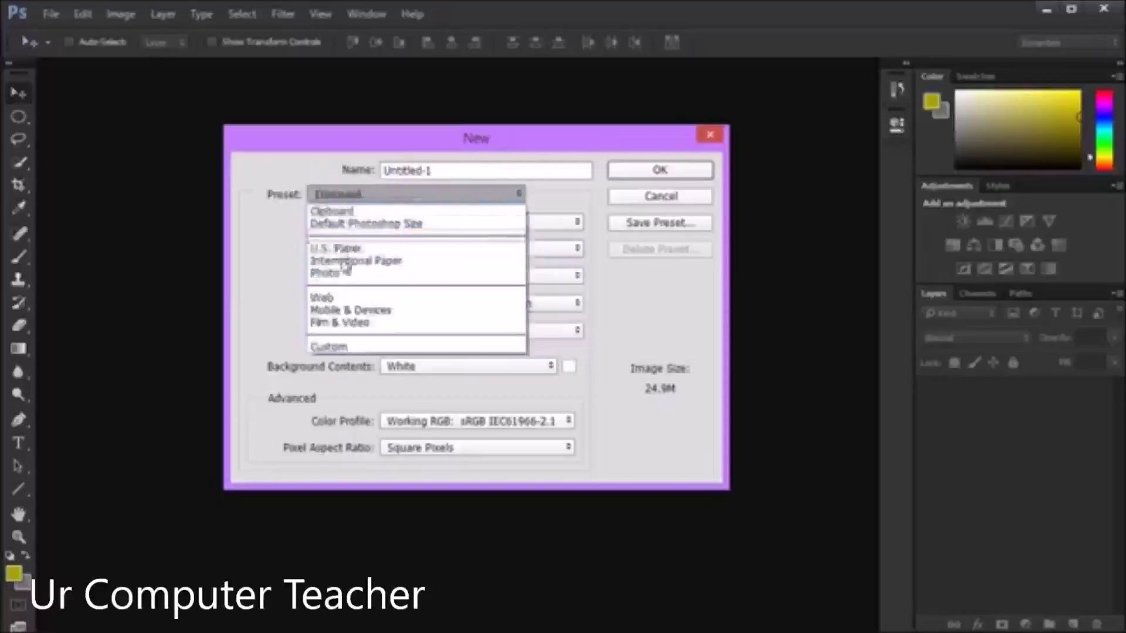
{"action": "left_click", "coordinate": [339, 323]}
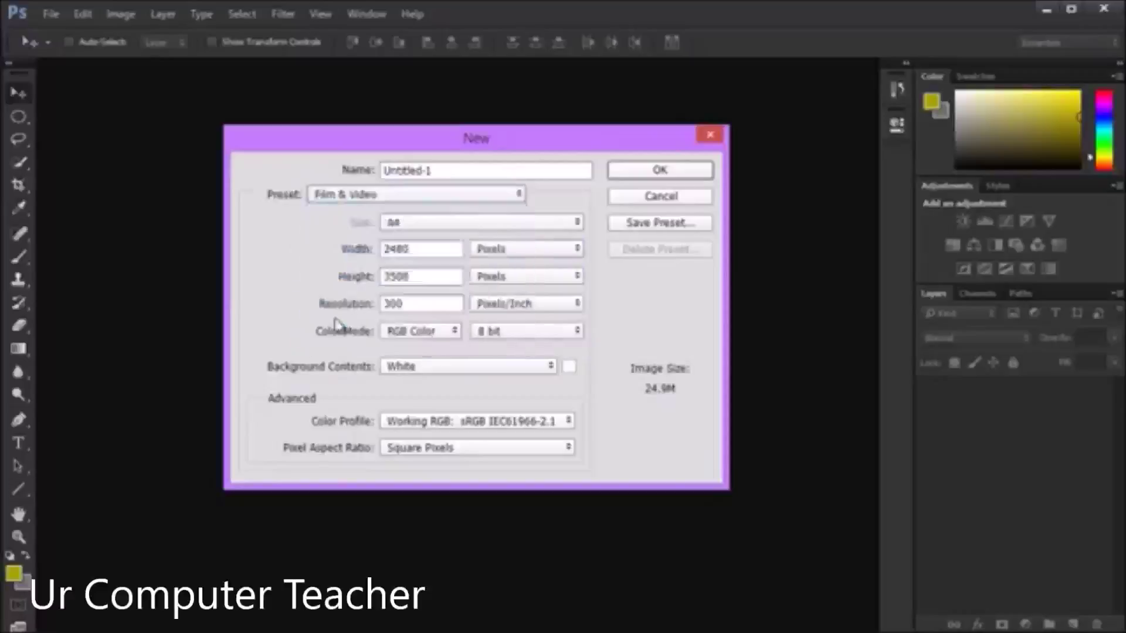
{"action": "left_click_drag", "start_coordinate": [427, 249], "coordinate": [404, 256]}
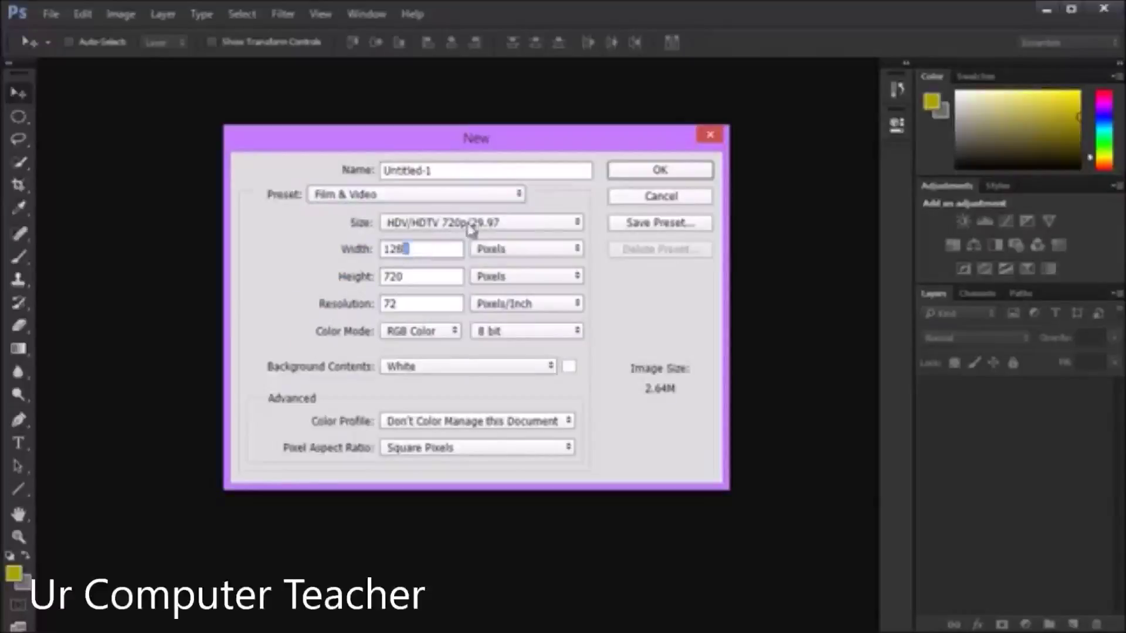
Step: Return to the International Paper preset and set the background contents to the custom red colour ff0000
{"action": "left_click", "coordinate": [375, 194]}
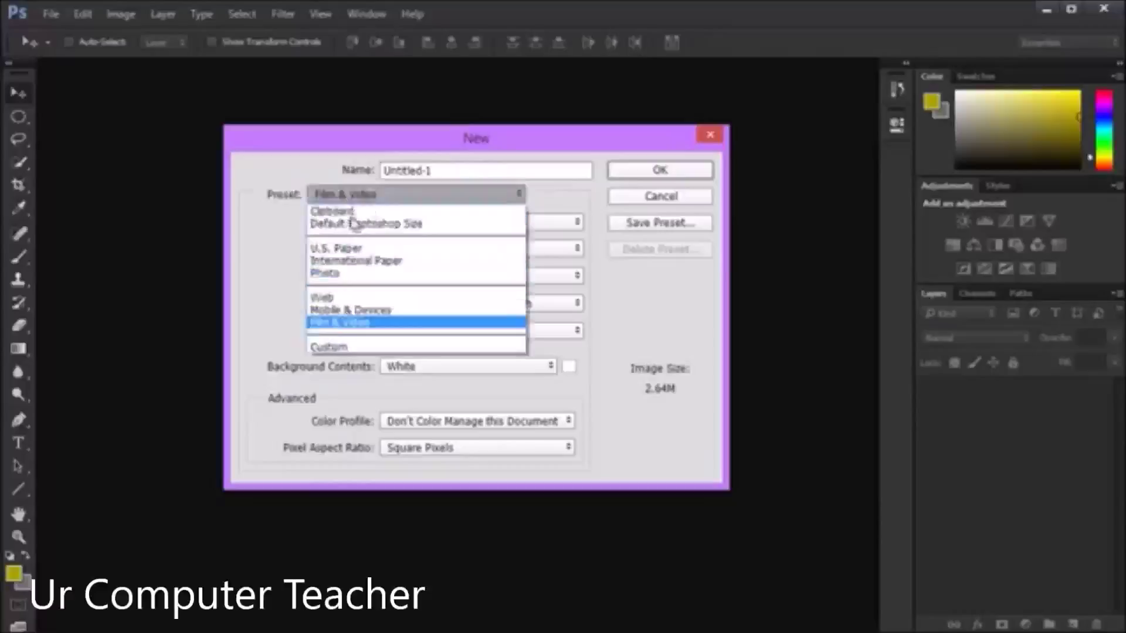
{"action": "left_click", "coordinate": [340, 264]}
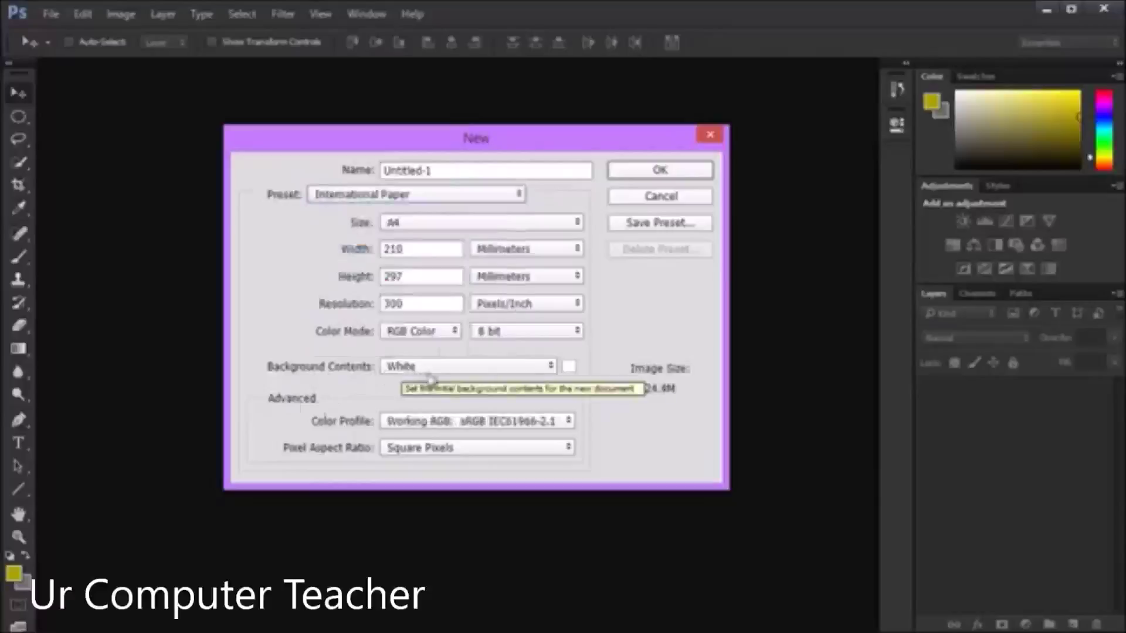
{"action": "left_click", "coordinate": [490, 368]}
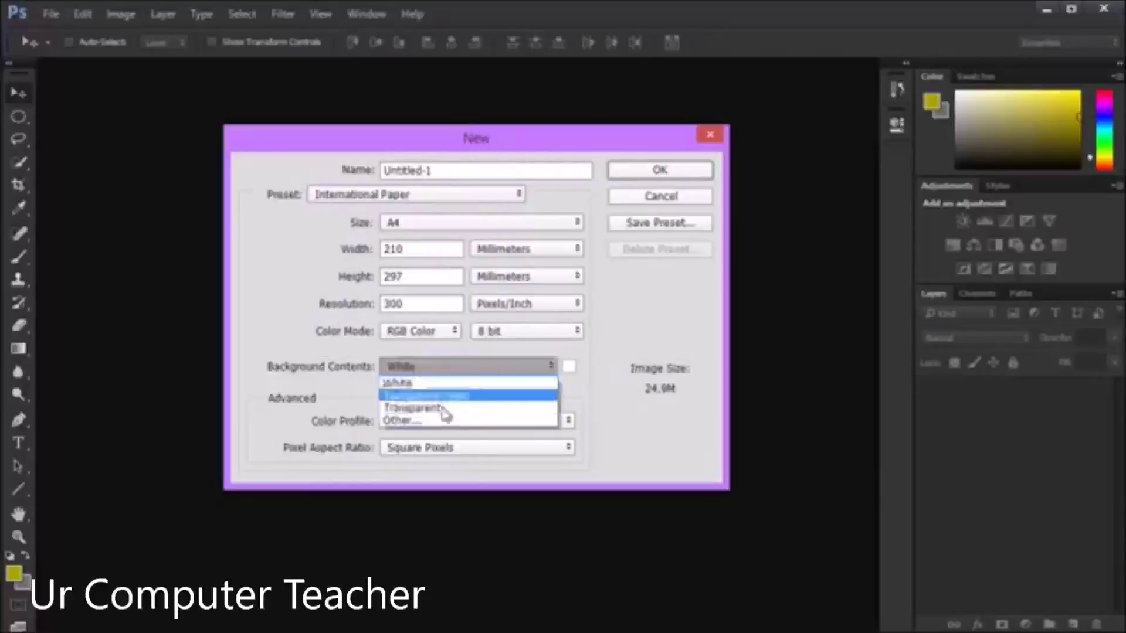
{"action": "left_click", "coordinate": [425, 421]}
{"action": "type", "text": "ff0000"}
{"action": "left_click", "coordinate": [778, 141]}
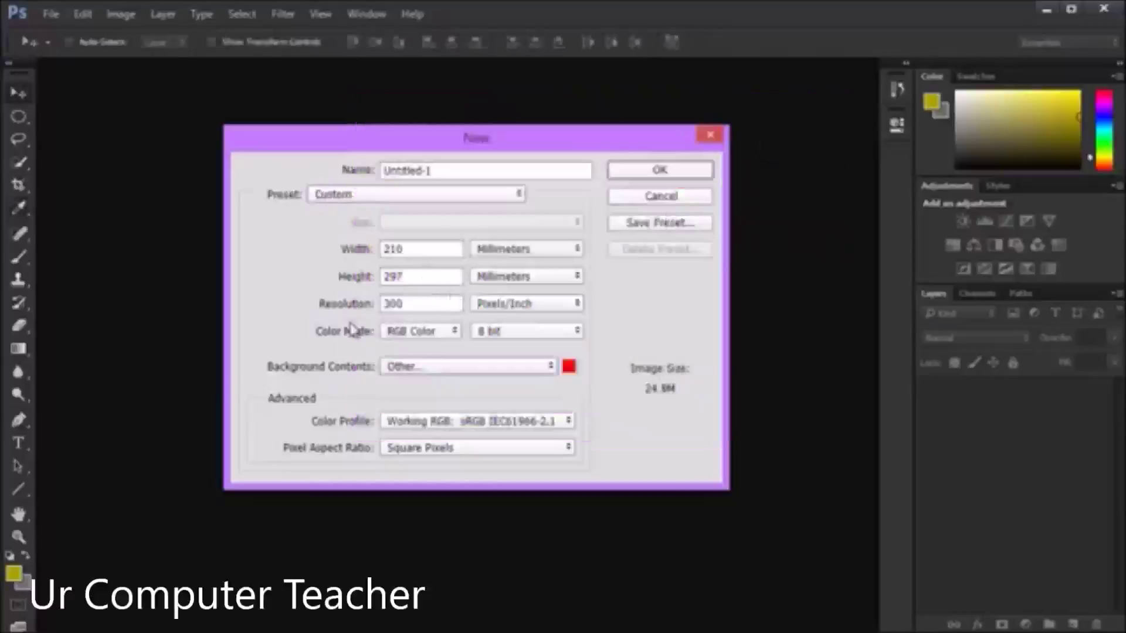
Step: Review the colour profile and pixel aspect ratio options, keep Square Pixels, and create the document
{"action": "left_click", "coordinate": [392, 423]}
{"action": "left_click", "coordinate": [304, 424]}
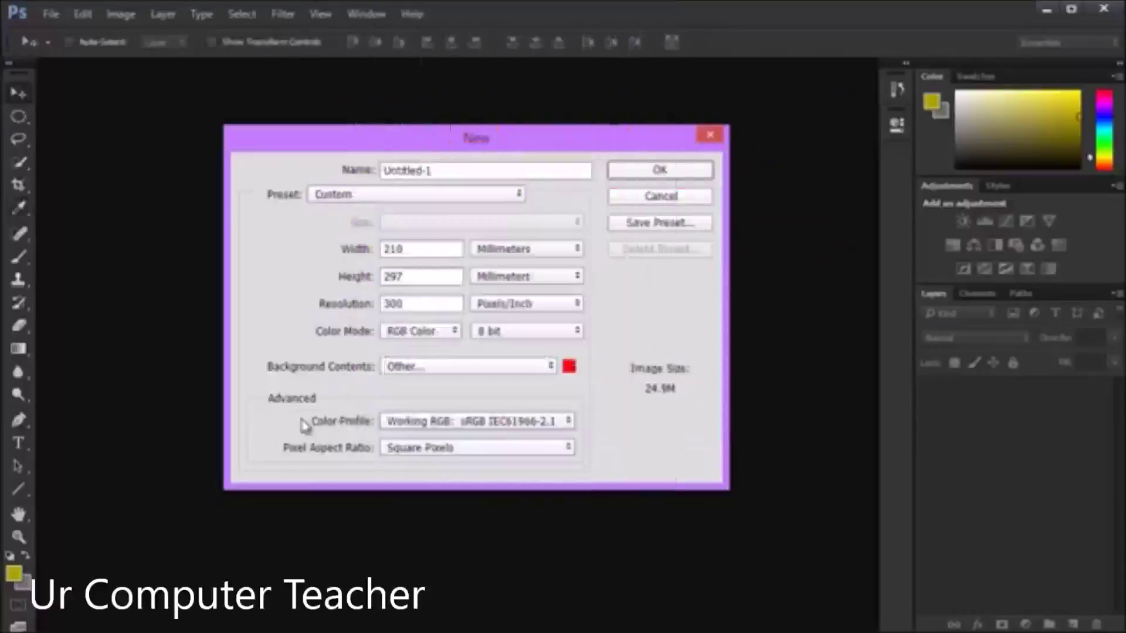
{"action": "left_click", "coordinate": [414, 450]}
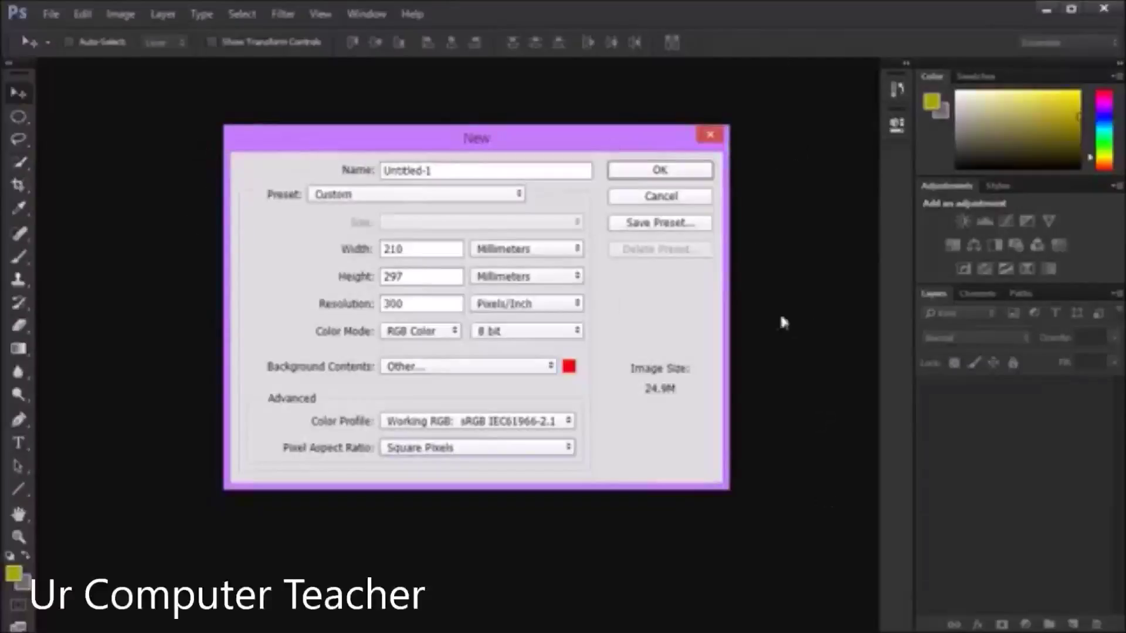
{"action": "left_click", "coordinate": [410, 449]}
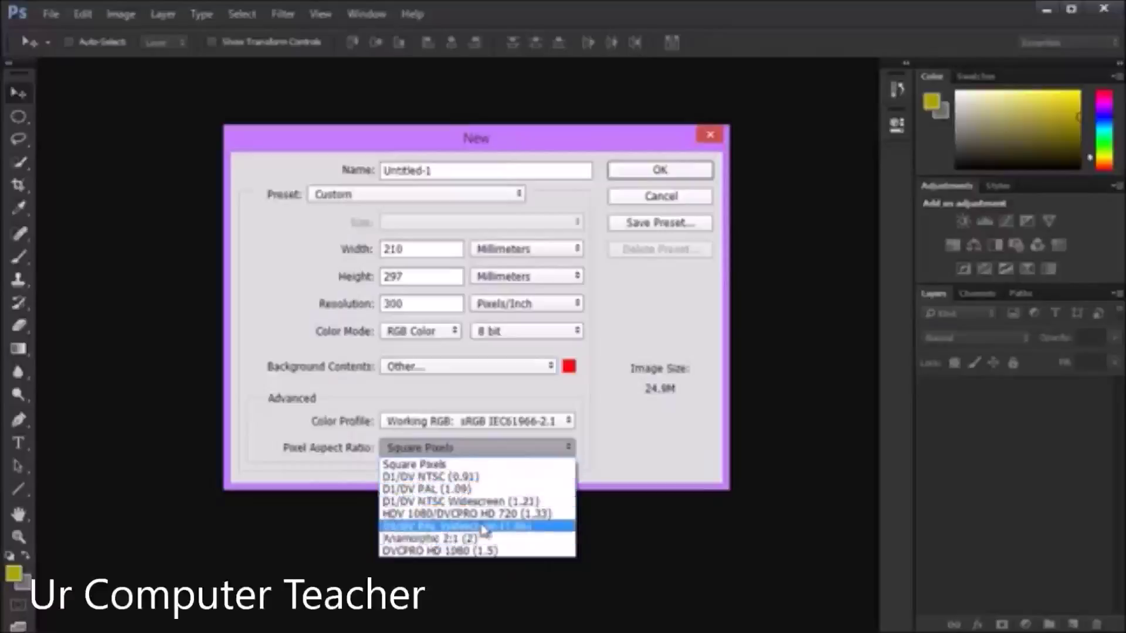
{"action": "left_click", "coordinate": [443, 458]}
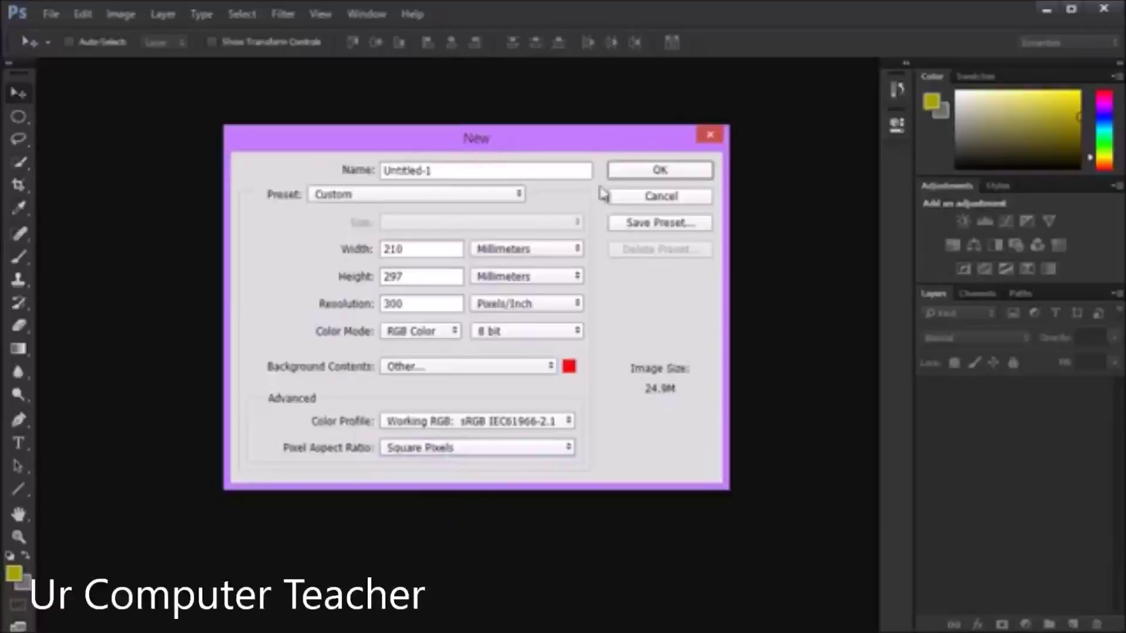
{"action": "left_click", "coordinate": [621, 174]}
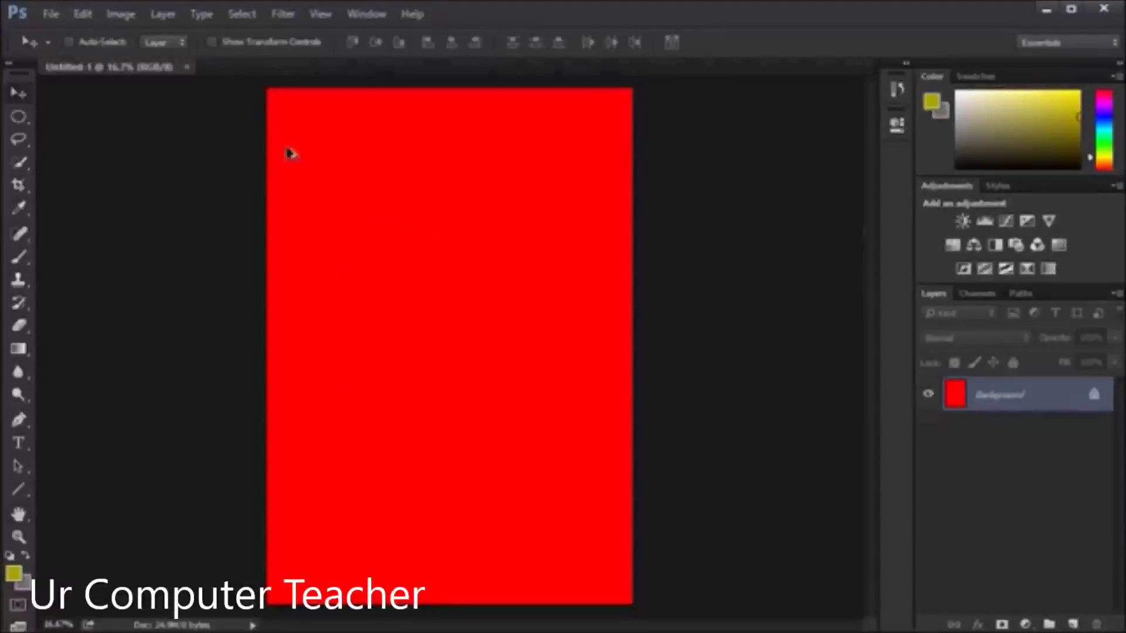
{"action": "key", "text": "ctrl+alt+i"}
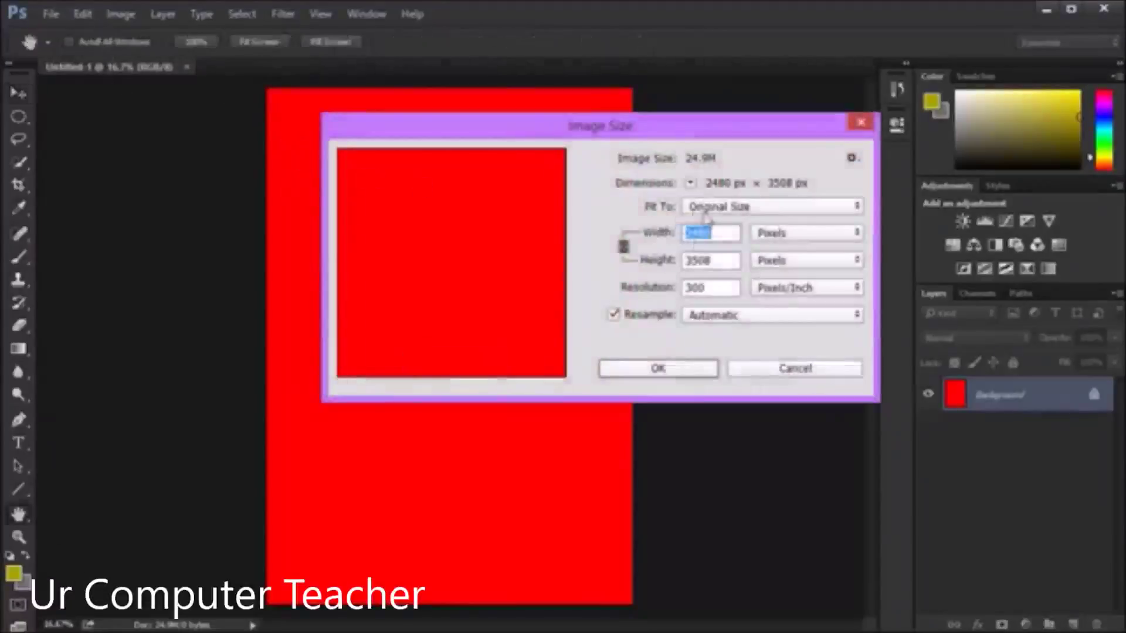
{"action": "left_click", "coordinate": [789, 367]}
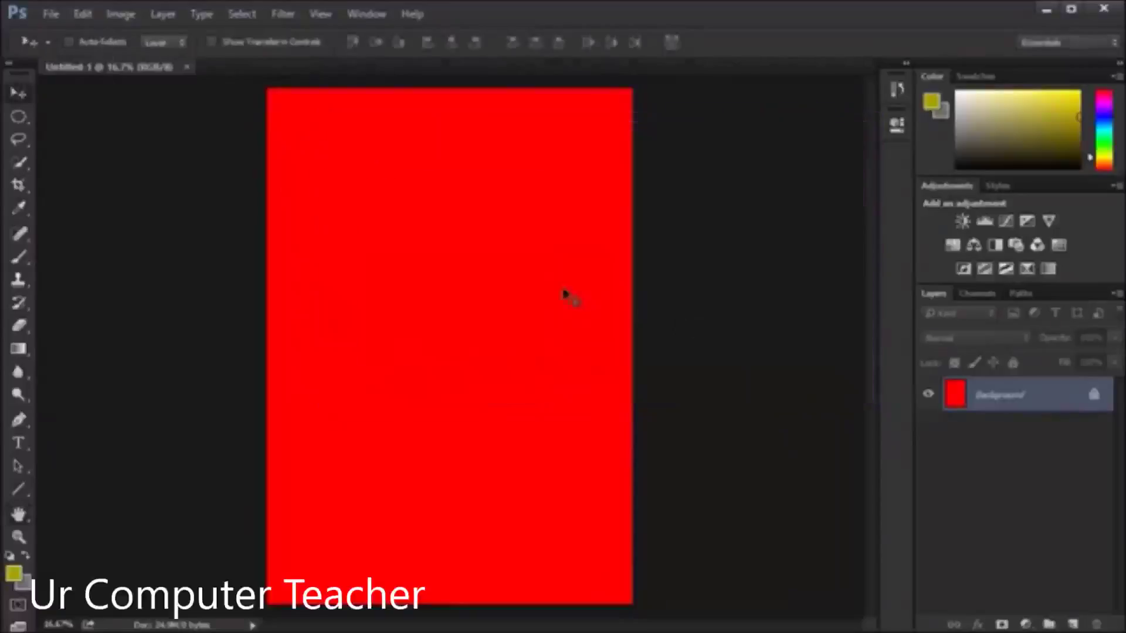
{"action": "key", "text": "ctrl+alt+i"}
{"action": "key", "text": "Escape"}
Step: Set the image width to 1500 pixels in the Image Size settings with the proportions linked
{"action": "left_click", "coordinate": [116, 14]}
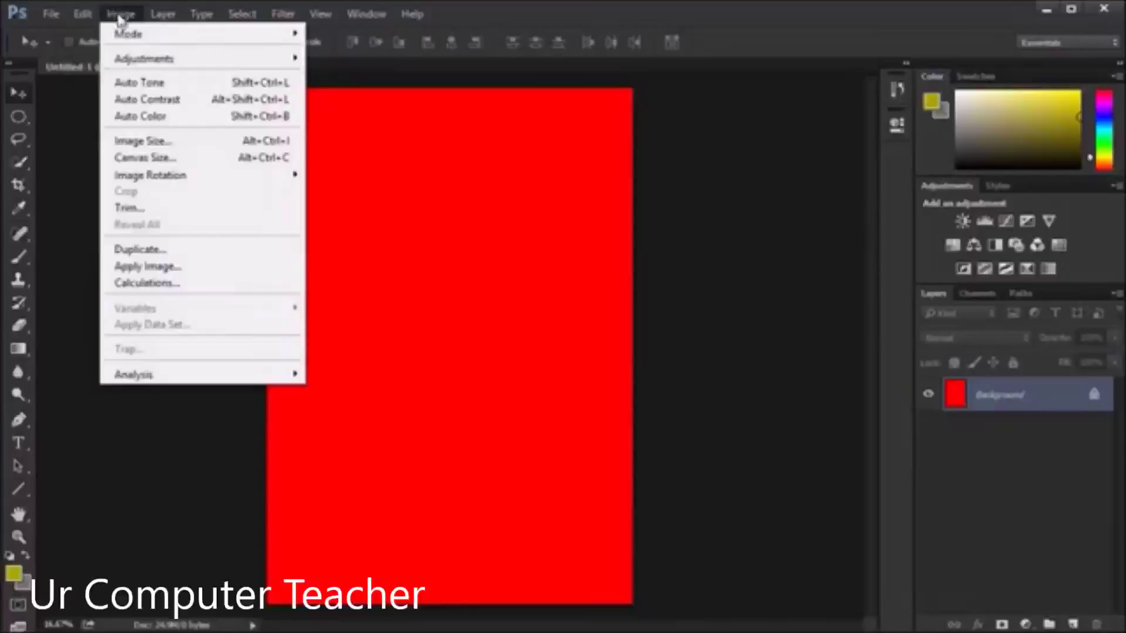
{"action": "left_click", "coordinate": [146, 141]}
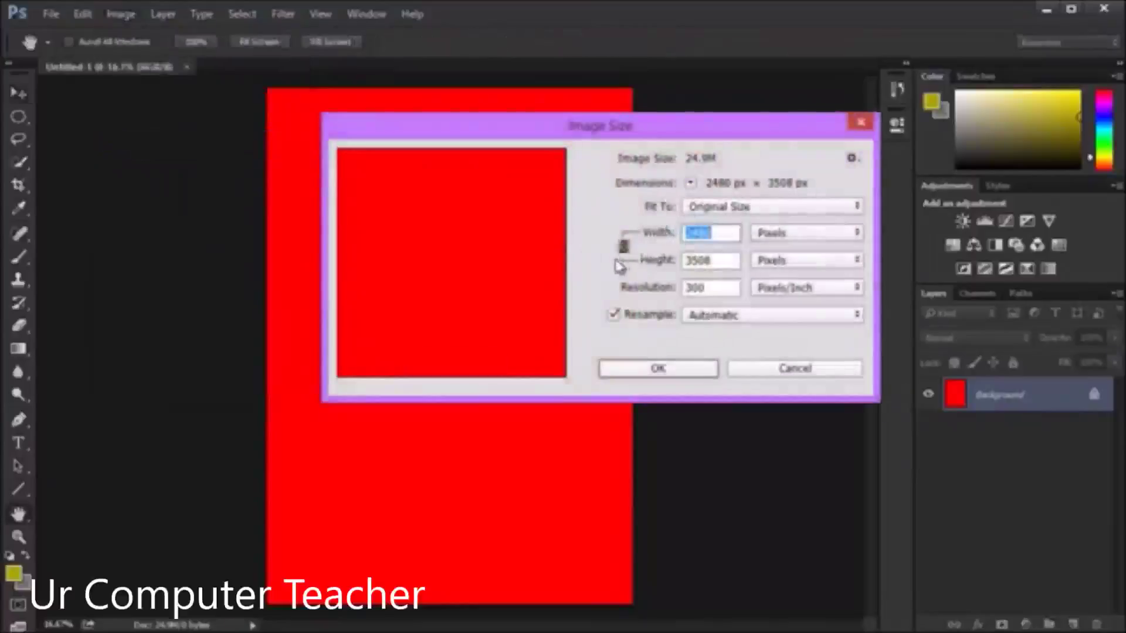
{"action": "left_click_drag", "start_coordinate": [713, 233], "coordinate": [637, 231]}
{"action": "type", "text": "1500"}
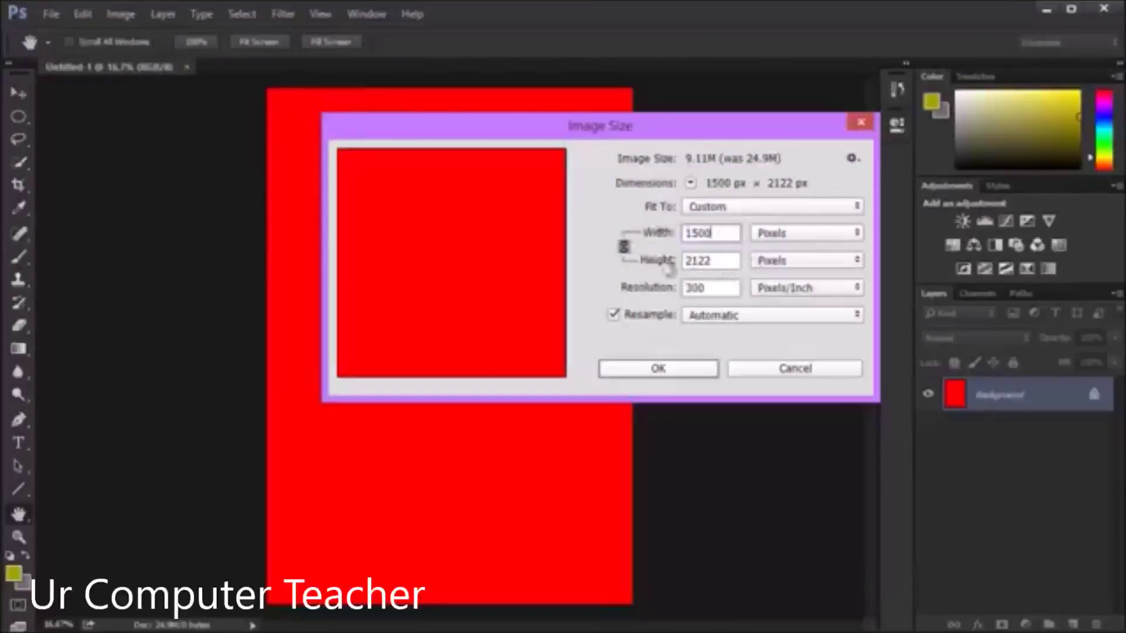
Step: Unlink the image's width and height so each can be set independently
{"action": "left_click_drag", "start_coordinate": [725, 261], "coordinate": [657, 267]}
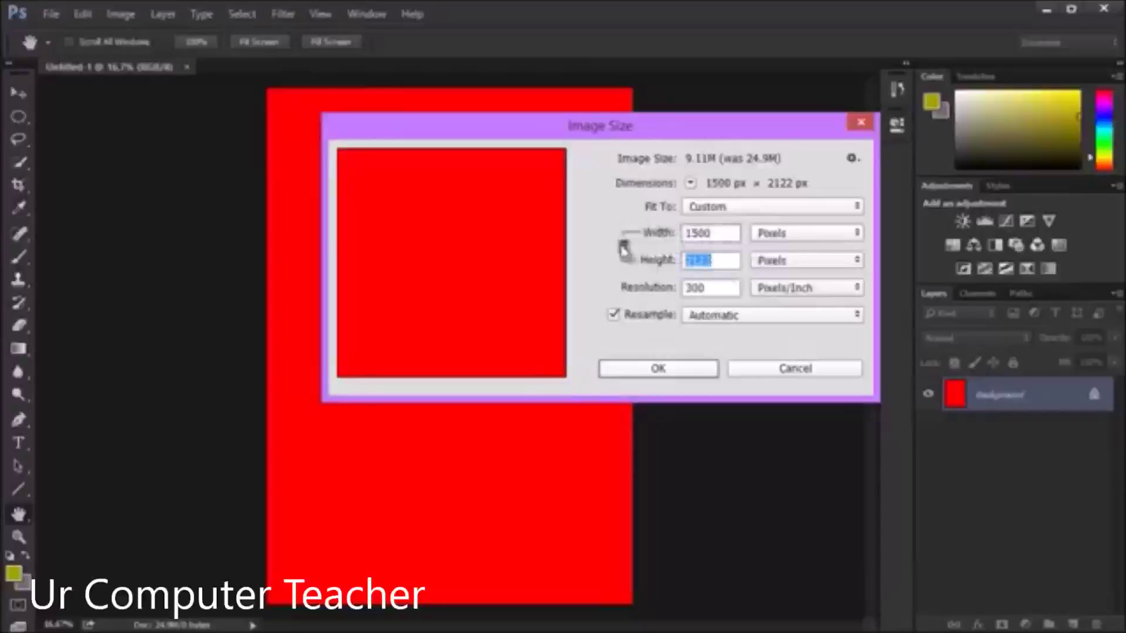
{"action": "left_click", "coordinate": [624, 251]}
{"action": "key", "text": "shift+Tab"}
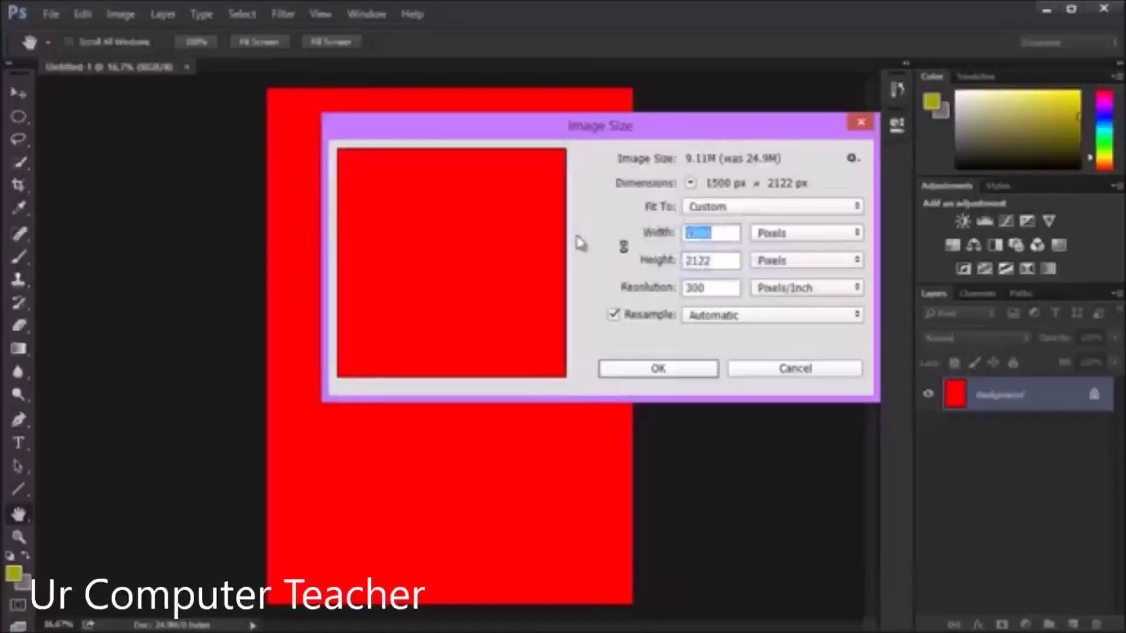
Step: Resize the image to 1280 pixels wide and 720 pixels high and apply the new size
{"action": "type", "text": "1280"}
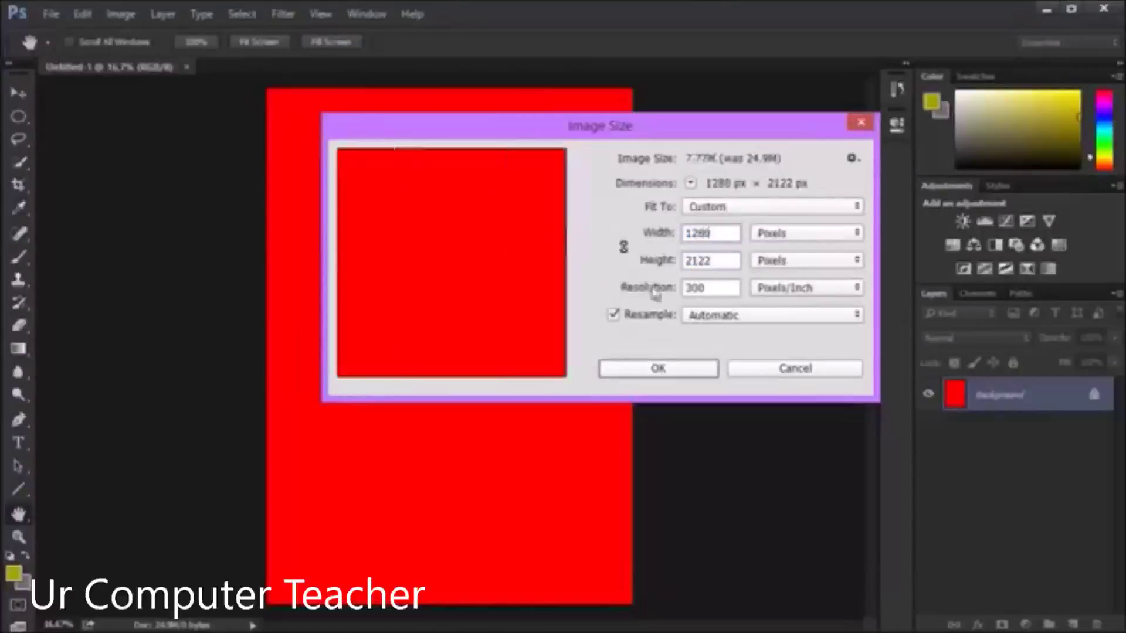
{"action": "key", "text": "Tab"}
{"action": "type", "text": "78"}
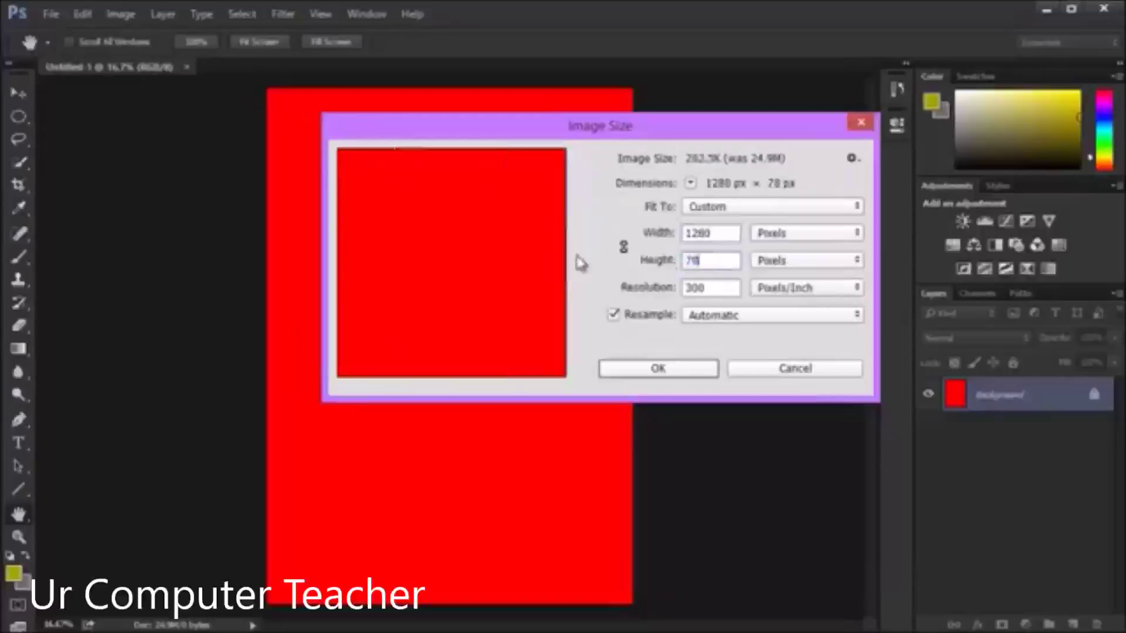
{"action": "key", "text": "BackSpace"}
{"action": "type", "text": "20"}
{"action": "key", "text": "Return"}
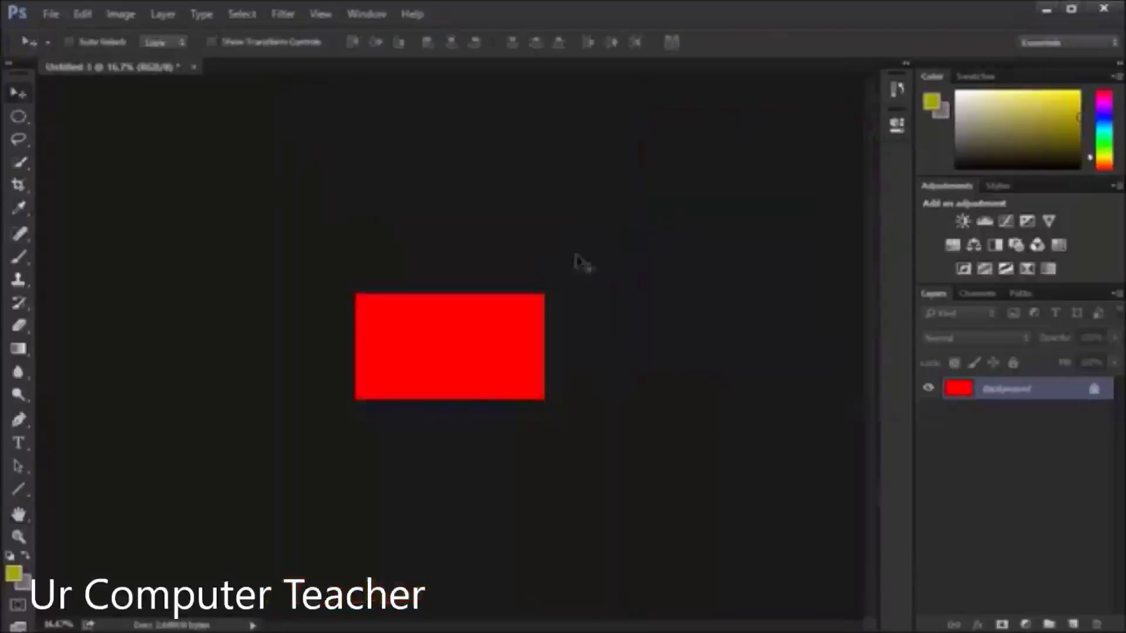
{"action": "key", "text": "ctrl+0"}
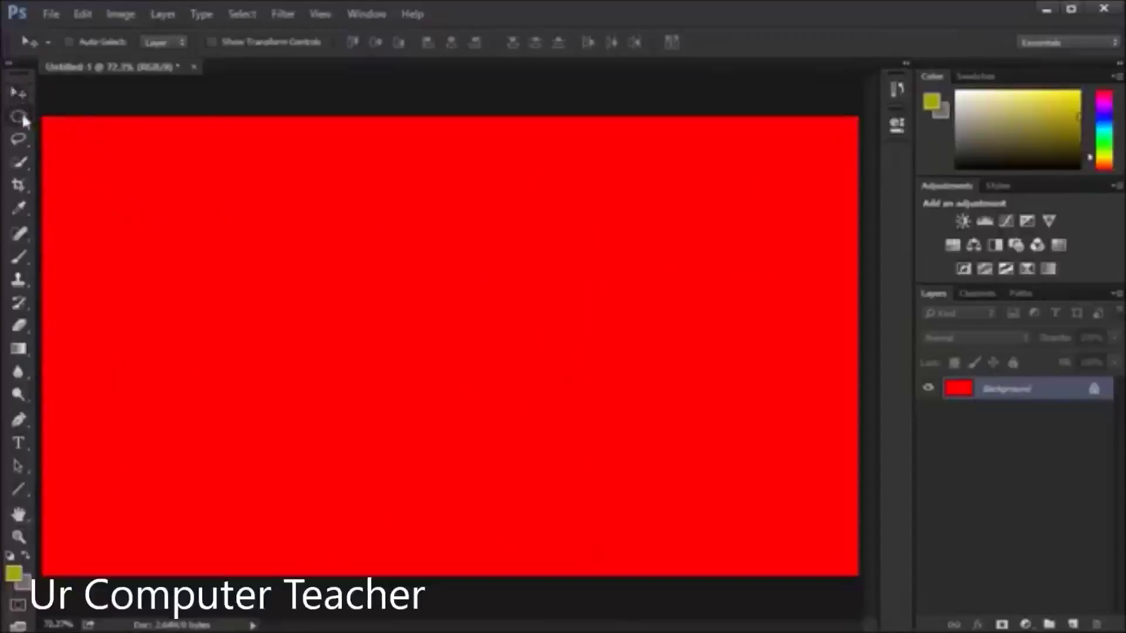
Step: Select a full-height band across the middle of the canvas with the Rectangular Marquee and add a Black & White adjustment to it
{"action": "left_click_drag", "start_coordinate": [21, 112], "coordinate": [73, 117]}
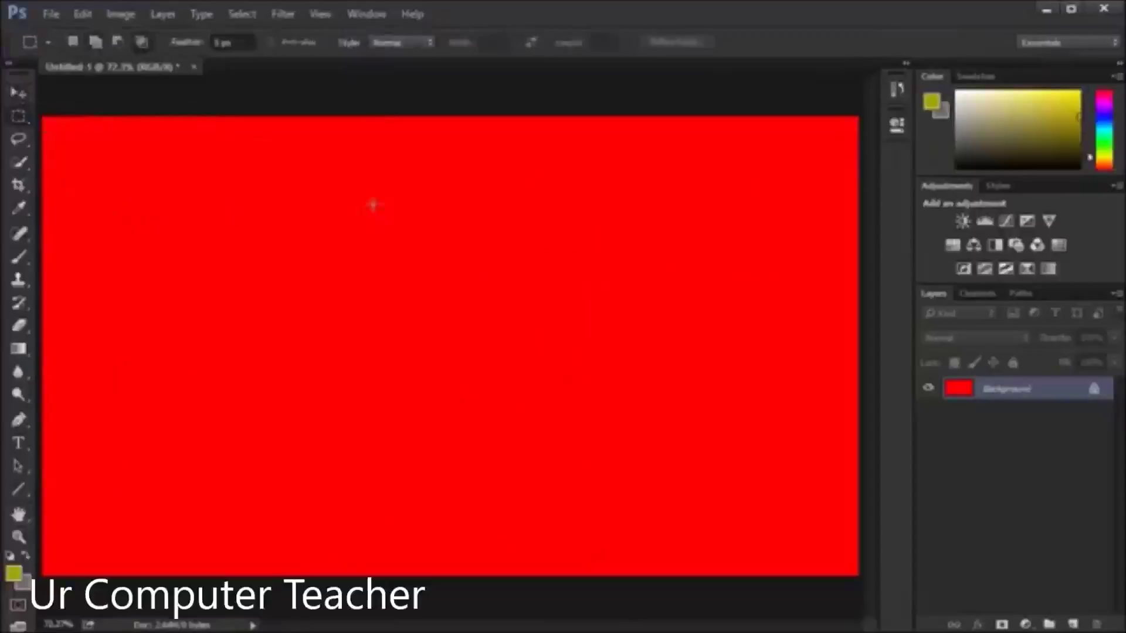
{"action": "left_click_drag", "start_coordinate": [291, 94], "coordinate": [681, 586]}
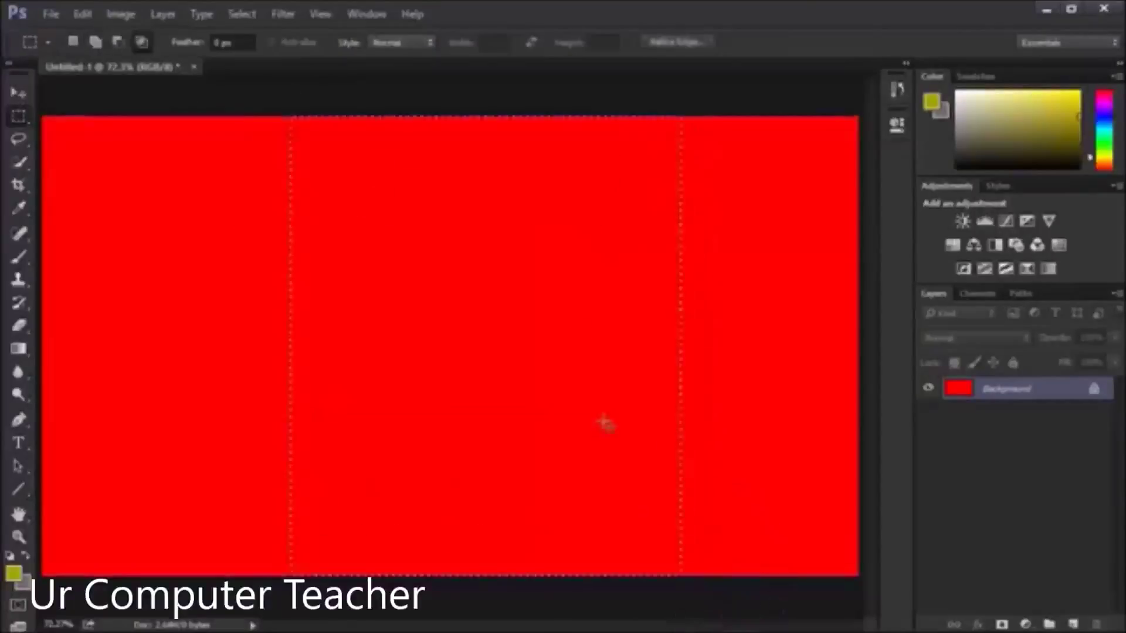
{"action": "scroll", "coordinate": [607, 415], "scroll_direction": "down", "scroll_amount": 3}
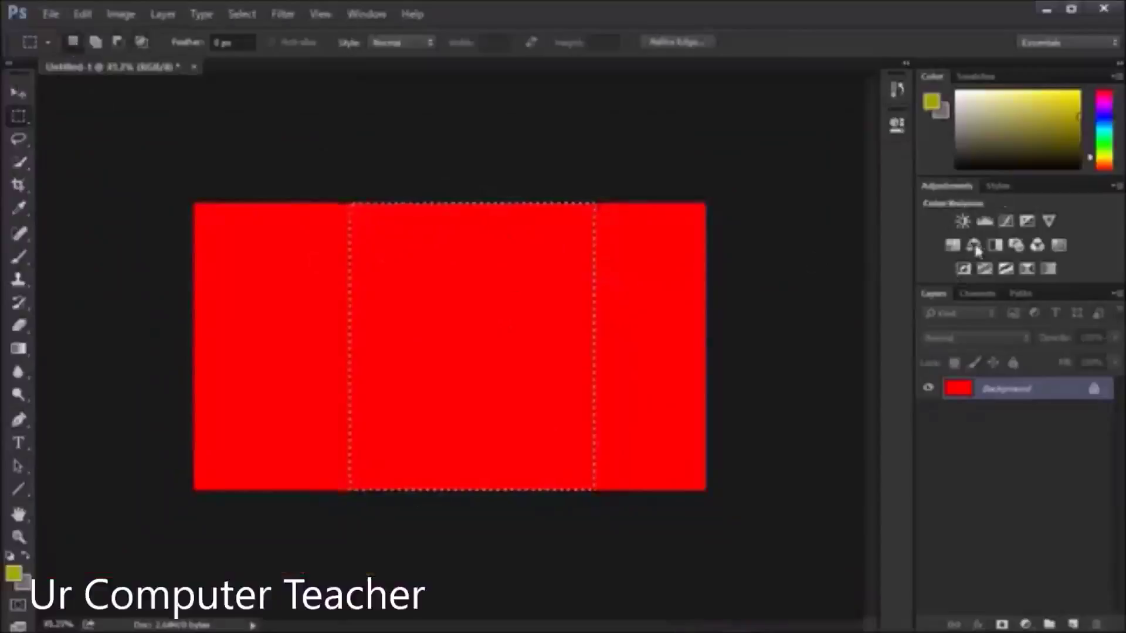
{"action": "left_click", "coordinate": [998, 246]}
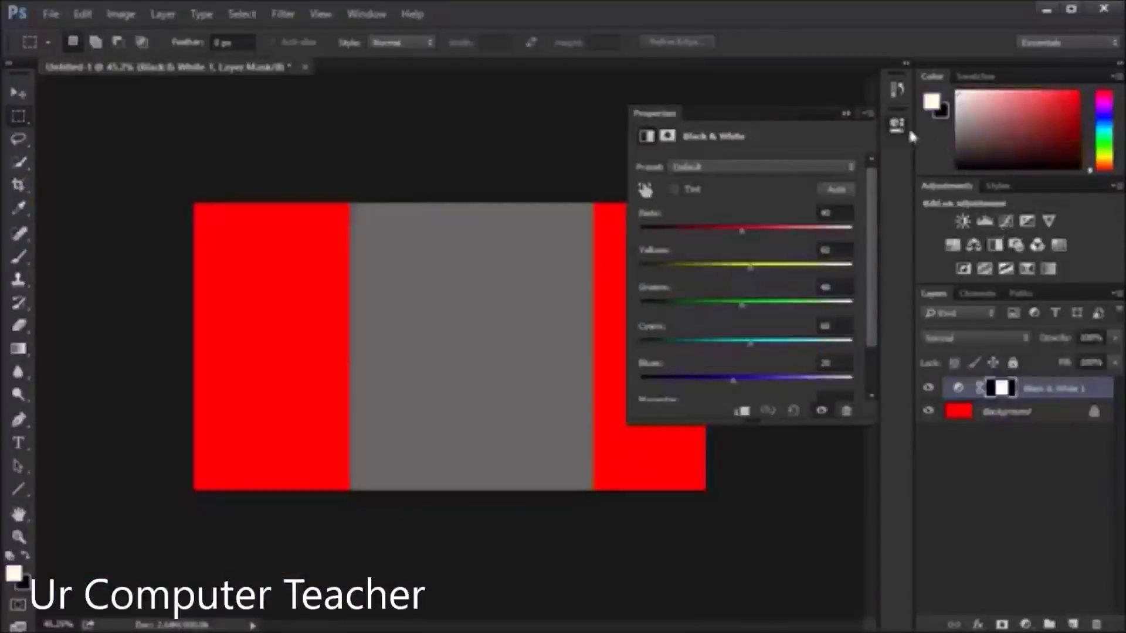
{"action": "left_click", "coordinate": [899, 127]}
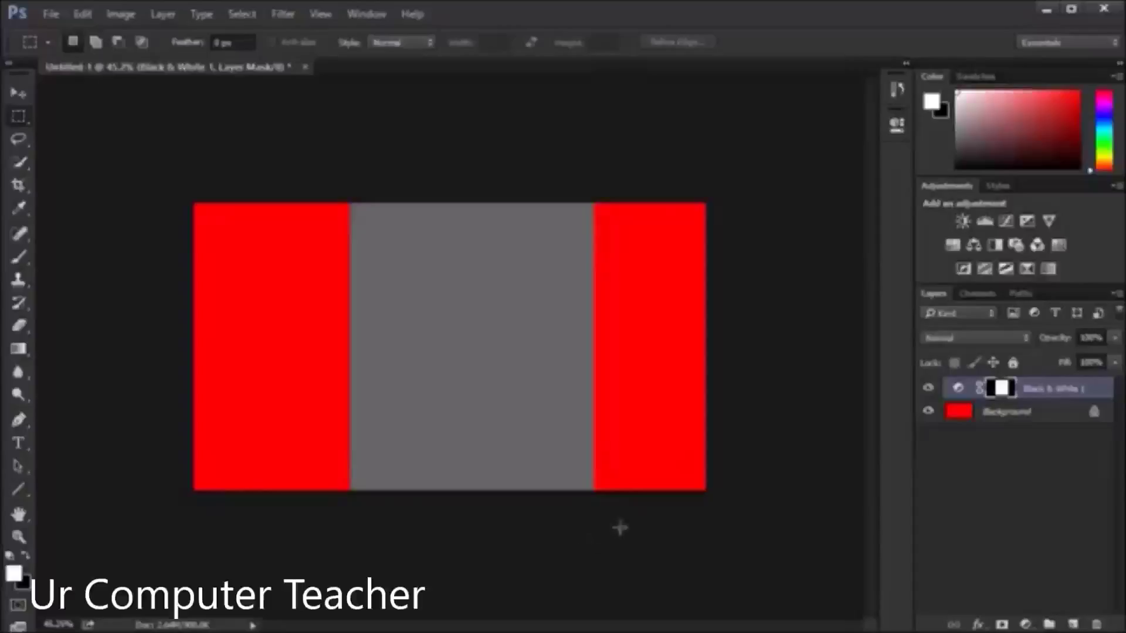
Step: Revert the document to its Image Size state in the History
{"action": "left_click", "coordinate": [887, 93]}
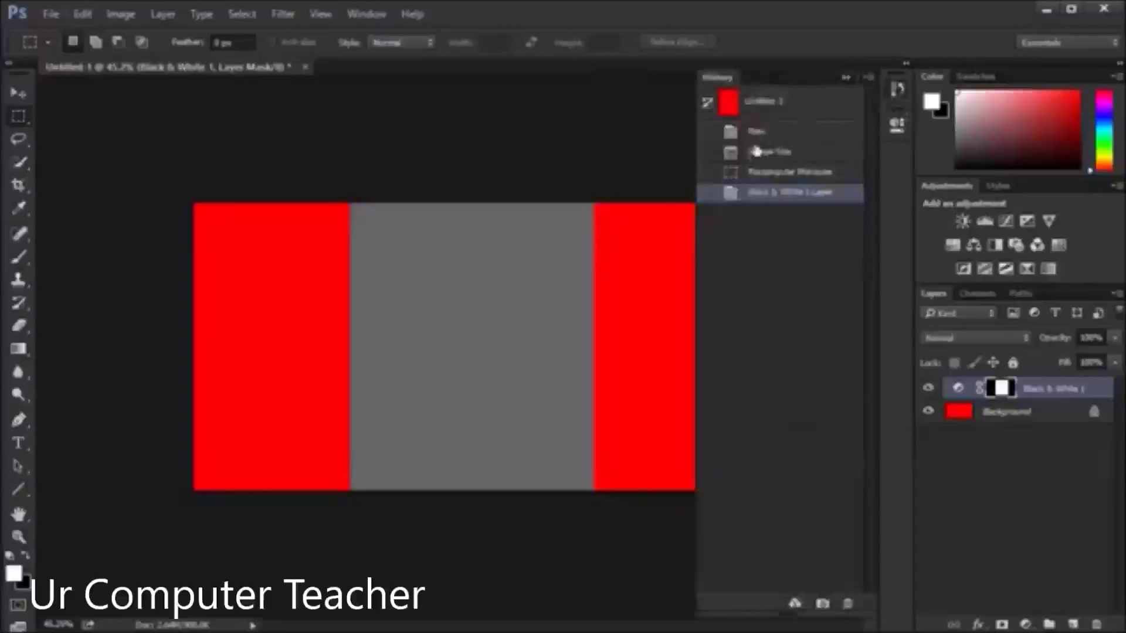
{"action": "left_click", "coordinate": [765, 154]}
{"action": "left_click", "coordinate": [765, 153]}
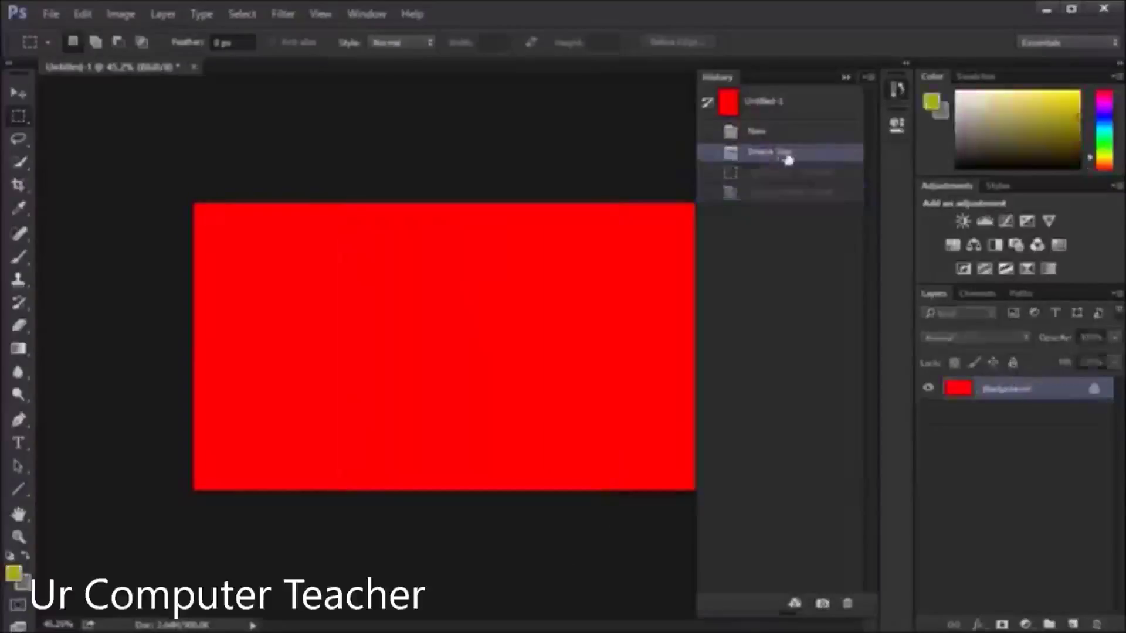
{"action": "left_click", "coordinate": [897, 90]}
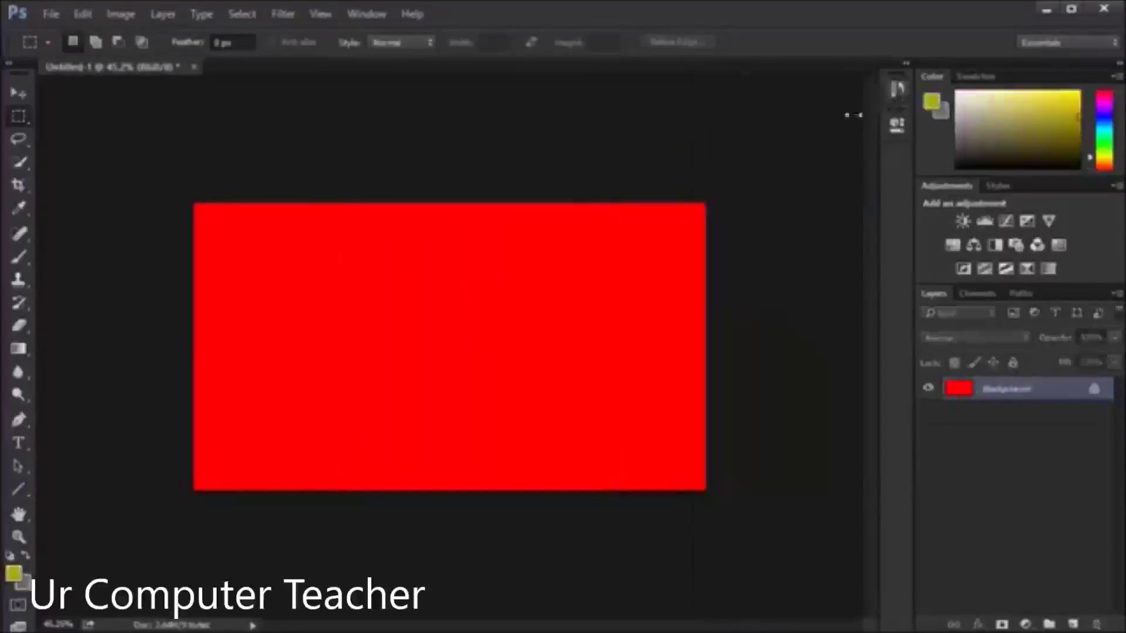
Step: Examine how to show the History panel, including its entry among the available windows
{"action": "left_click", "coordinate": [895, 88]}
{"action": "left_click", "coordinate": [896, 88]}
{"action": "left_click", "coordinate": [361, 13]}
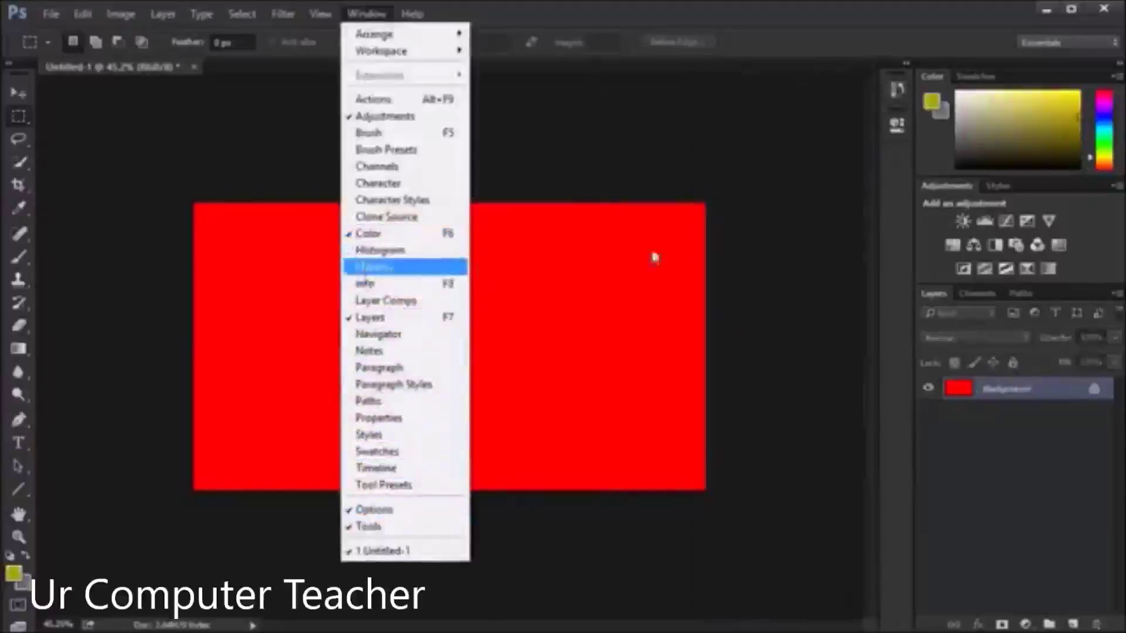
{"action": "left_click", "coordinate": [787, 178]}
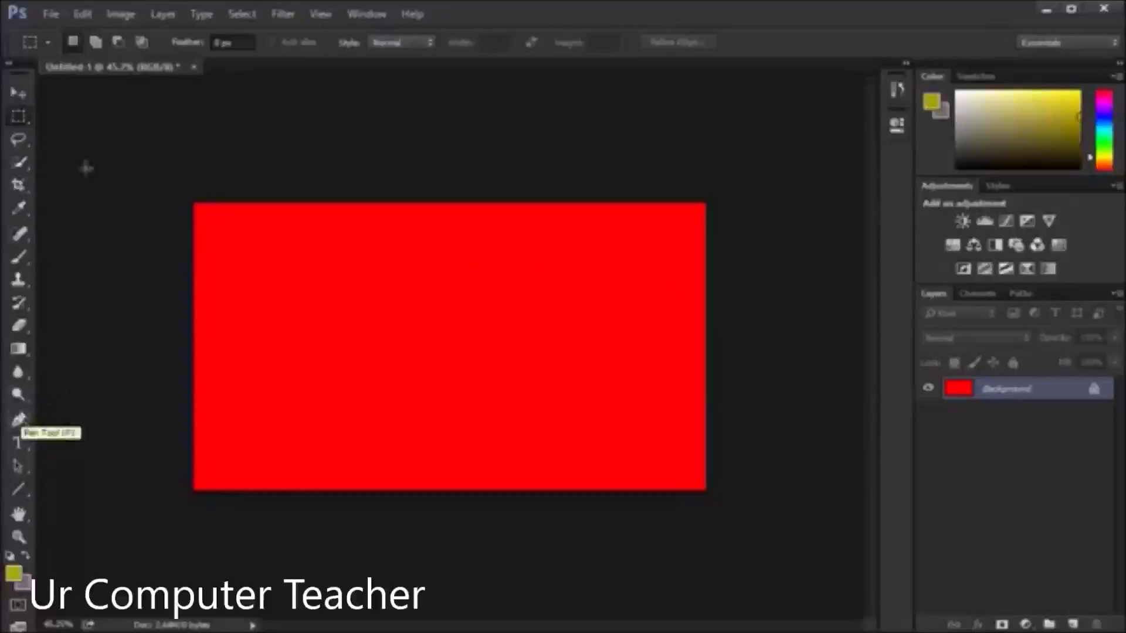
Step: Examine the marquee tool variants and keep the Rectangular Marquee Tool as the active one
{"action": "right_click", "coordinate": [17, 115]}
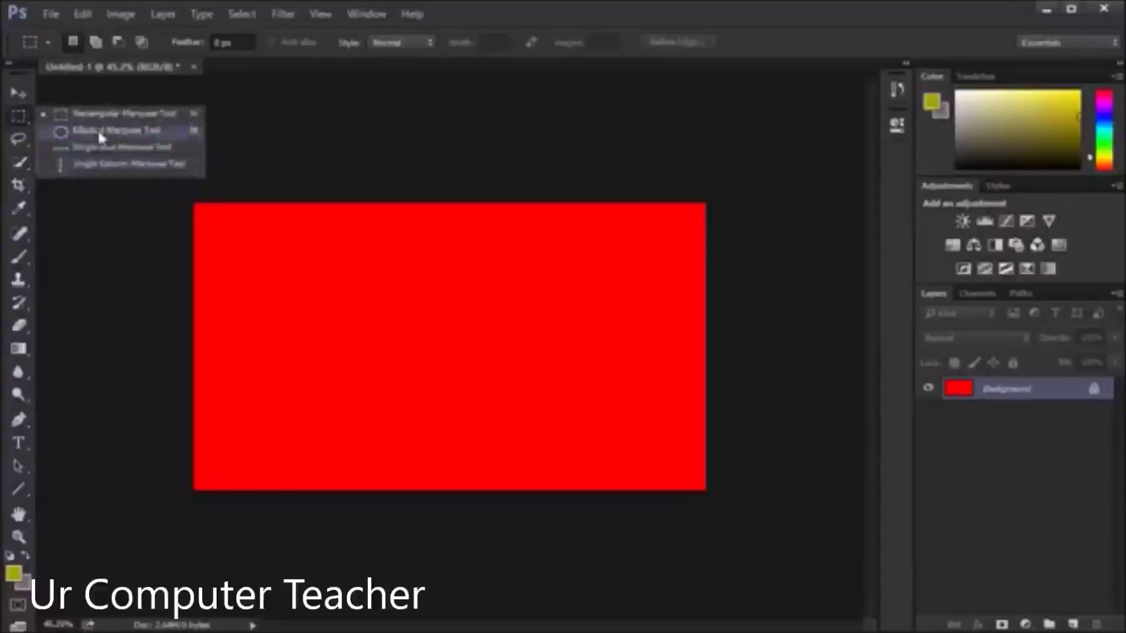
{"action": "left_click", "coordinate": [97, 130]}
{"action": "right_click", "coordinate": [18, 116]}
{"action": "left_click", "coordinate": [71, 117]}
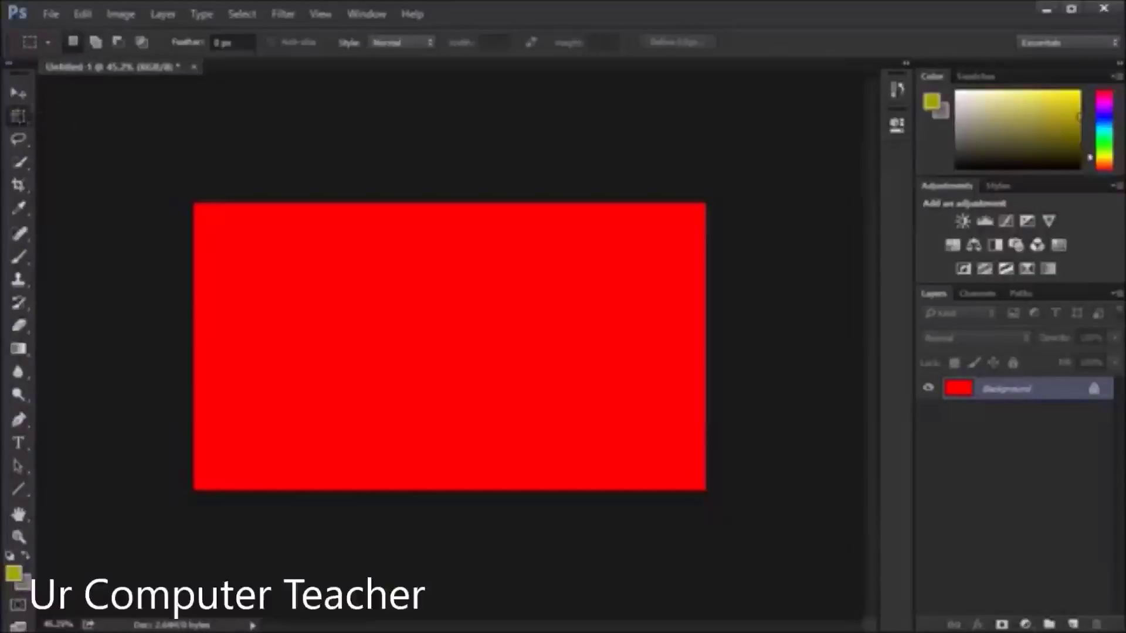
{"action": "right_click", "coordinate": [24, 114]}
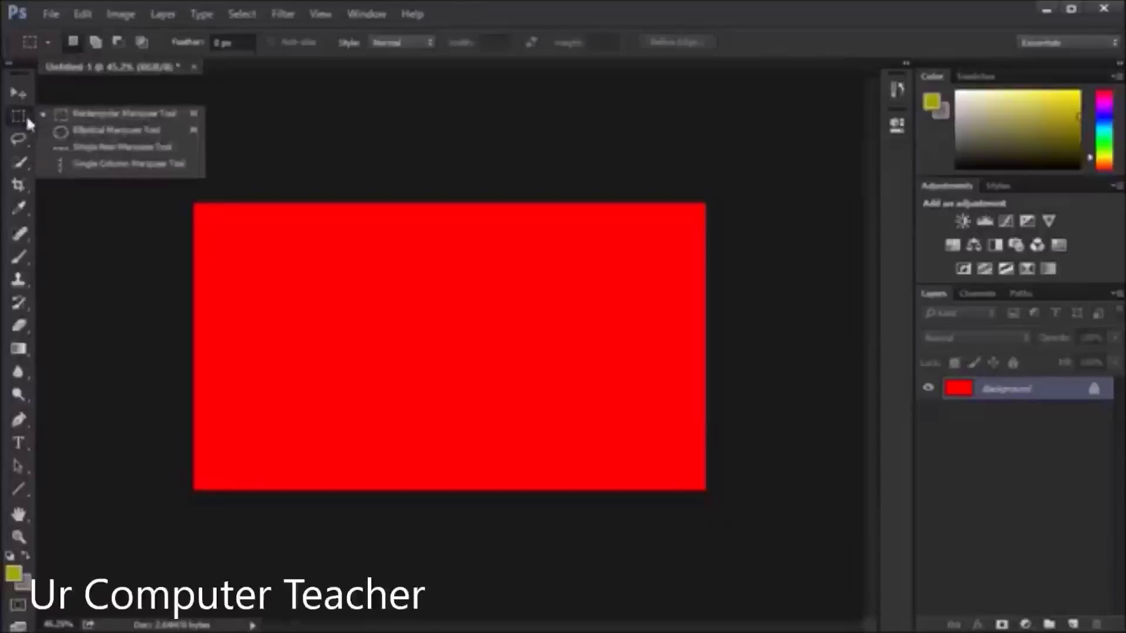
Step: Examine the Lasso tool group and the Quick Selection and Magic Wand tool group
{"action": "left_click", "coordinate": [19, 142]}
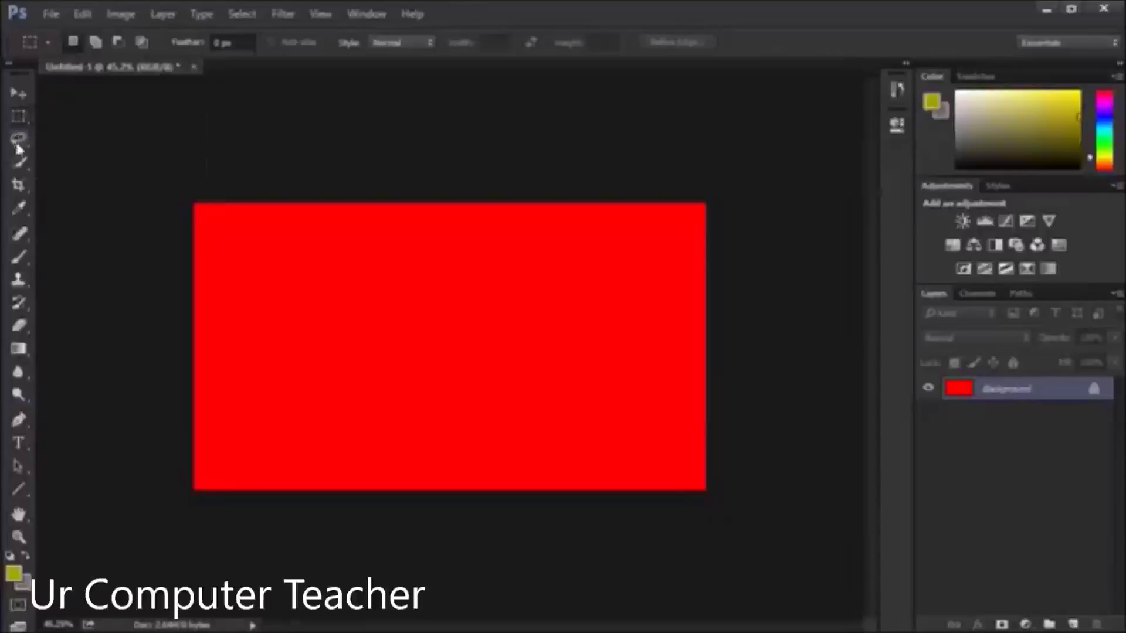
{"action": "right_click", "coordinate": [18, 144]}
{"action": "left_click", "coordinate": [12, 143]}
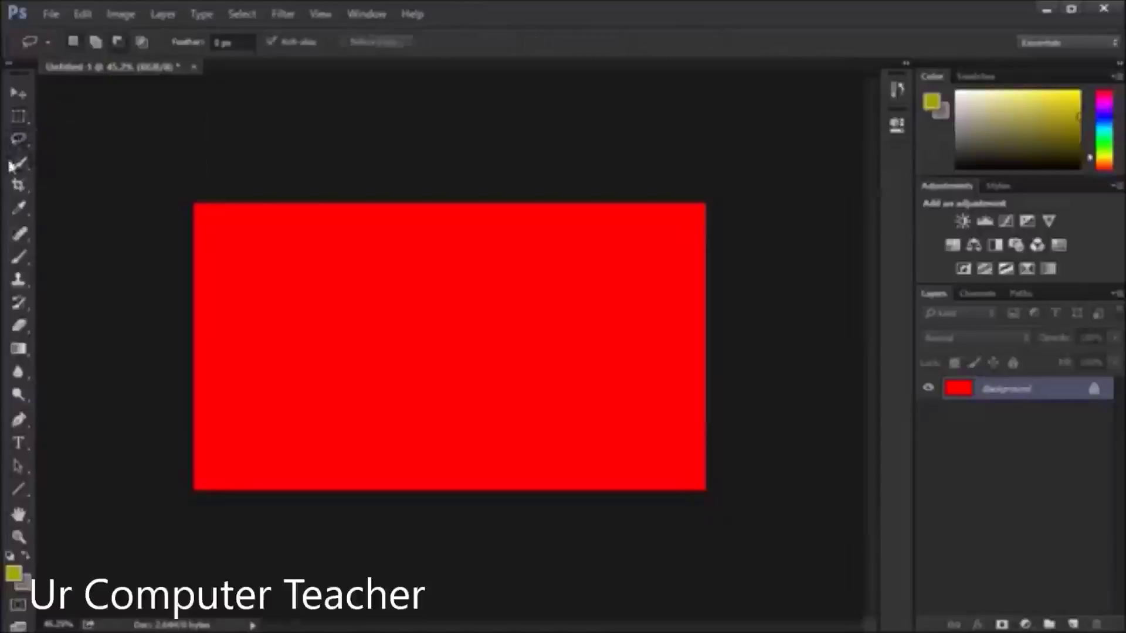
{"action": "left_click", "coordinate": [20, 162]}
{"action": "right_click", "coordinate": [19, 162]}
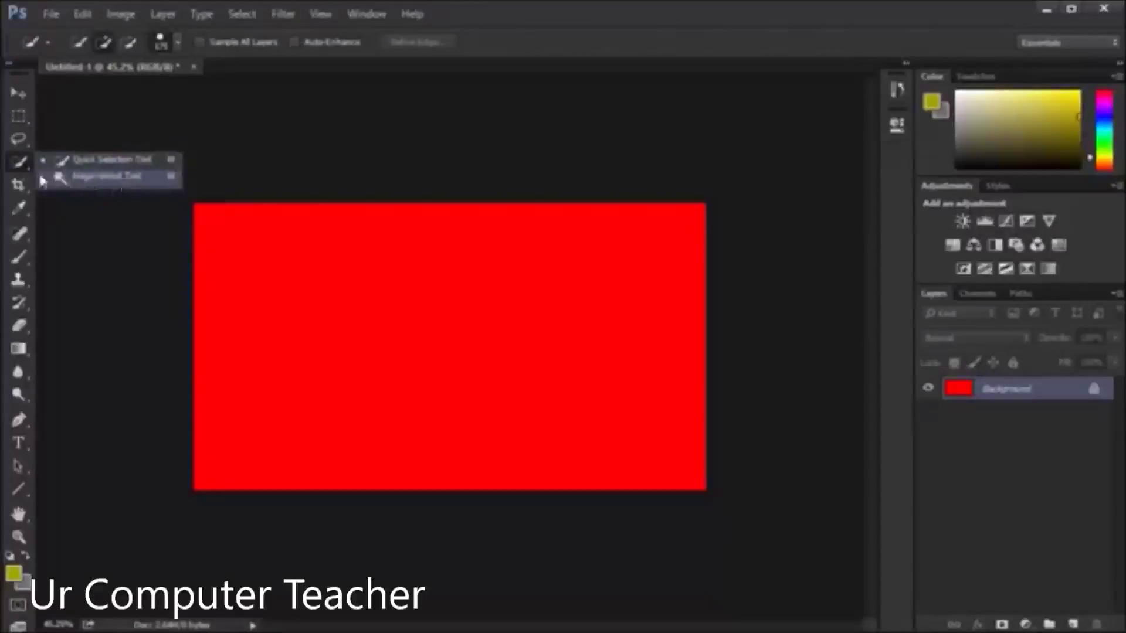
{"action": "left_click", "coordinate": [9, 166]}
Step: Draw a roughly square selection in the upper-left part of the red canvas with the Rectangular Marquee Tool
{"action": "left_click", "coordinate": [23, 117]}
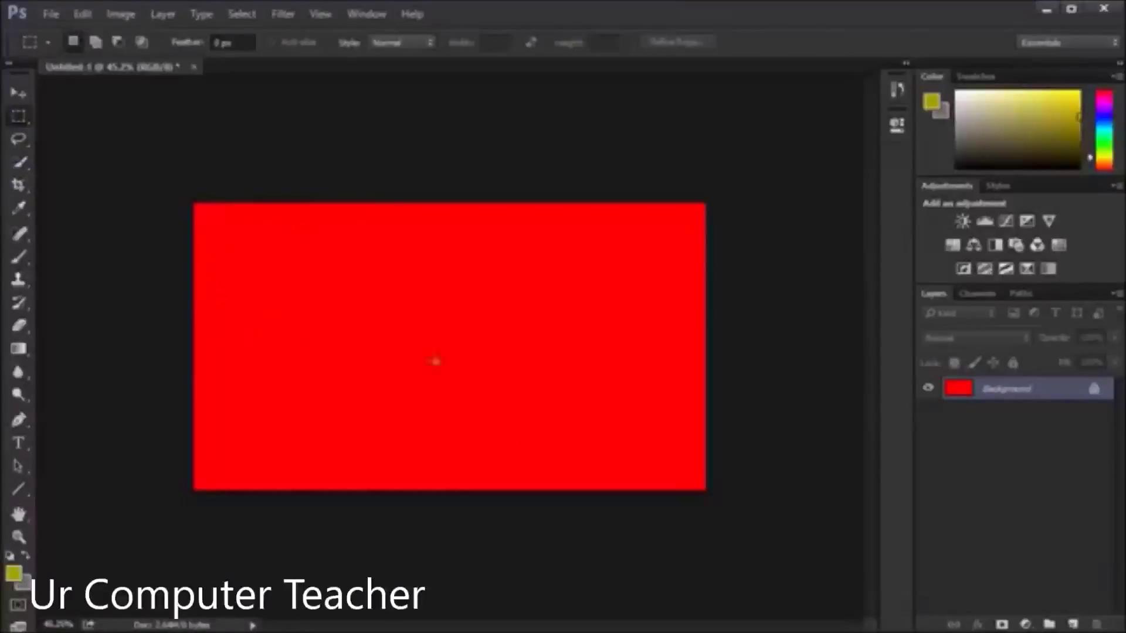
{"action": "left_click_drag", "start_coordinate": [250, 236], "coordinate": [568, 397]}
{"action": "left_click", "coordinate": [586, 284]}
{"action": "left_click_drag", "start_coordinate": [275, 241], "coordinate": [403, 376]}
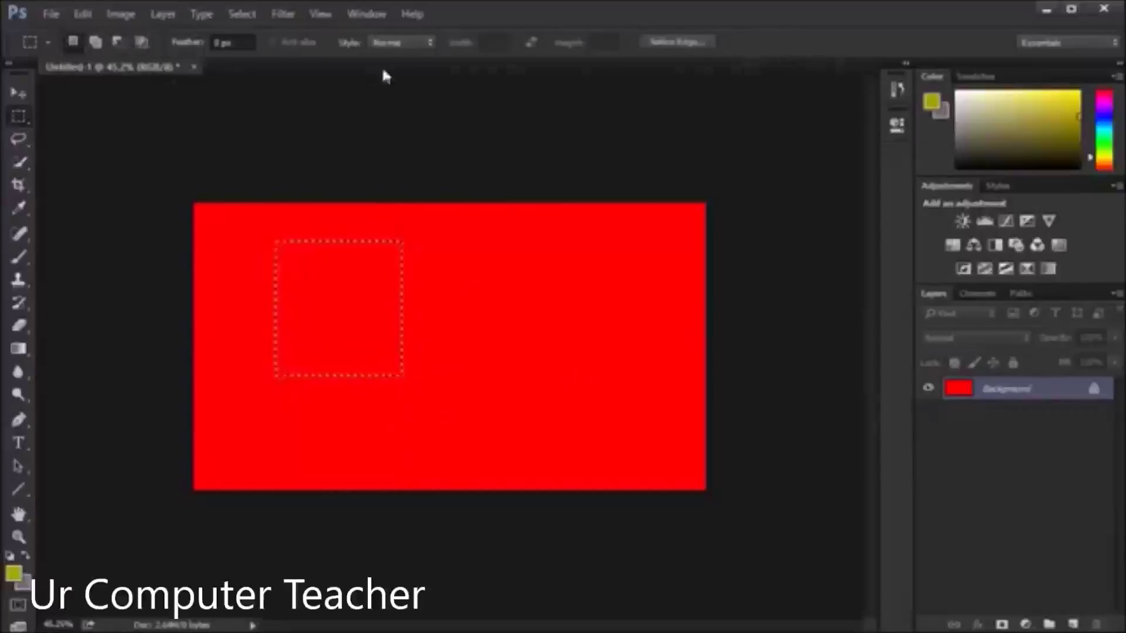
Step: Extend the selection in Add to Selection mode with five more rectangles across the middle and right of the canvas
{"action": "left_click", "coordinate": [95, 45]}
{"action": "left_click_drag", "start_coordinate": [613, 252], "coordinate": [424, 356]}
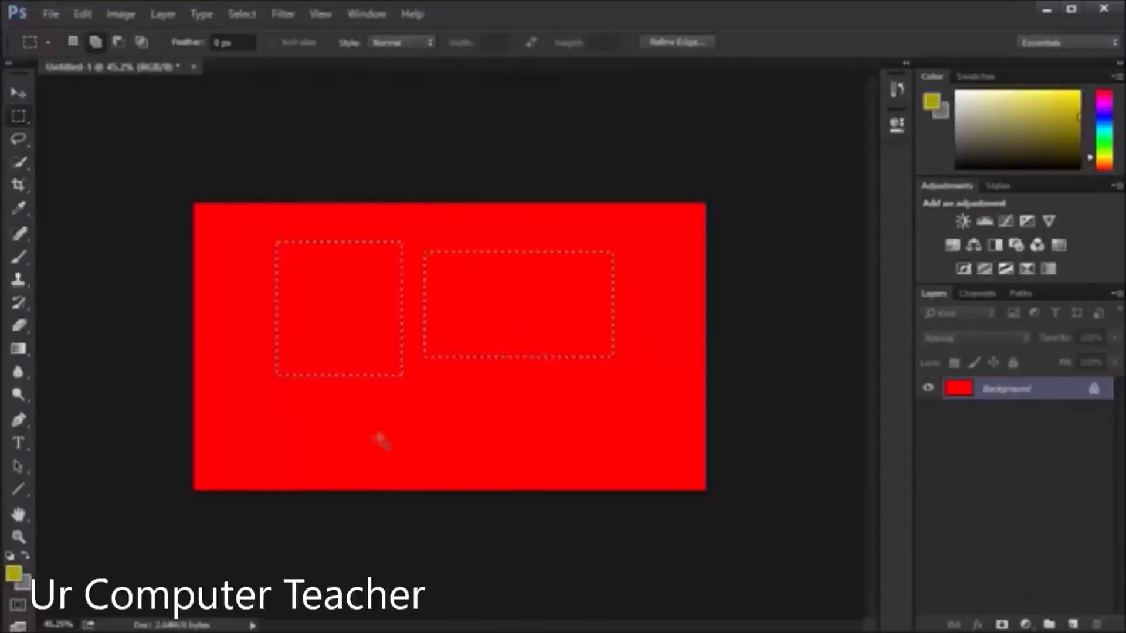
{"action": "left_click_drag", "start_coordinate": [476, 416], "coordinate": [327, 294]}
{"action": "left_click_drag", "start_coordinate": [585, 435], "coordinate": [513, 355]}
{"action": "left_click_drag", "start_coordinate": [640, 267], "coordinate": [587, 320]}
{"action": "left_click_drag", "start_coordinate": [639, 230], "coordinate": [669, 421]}
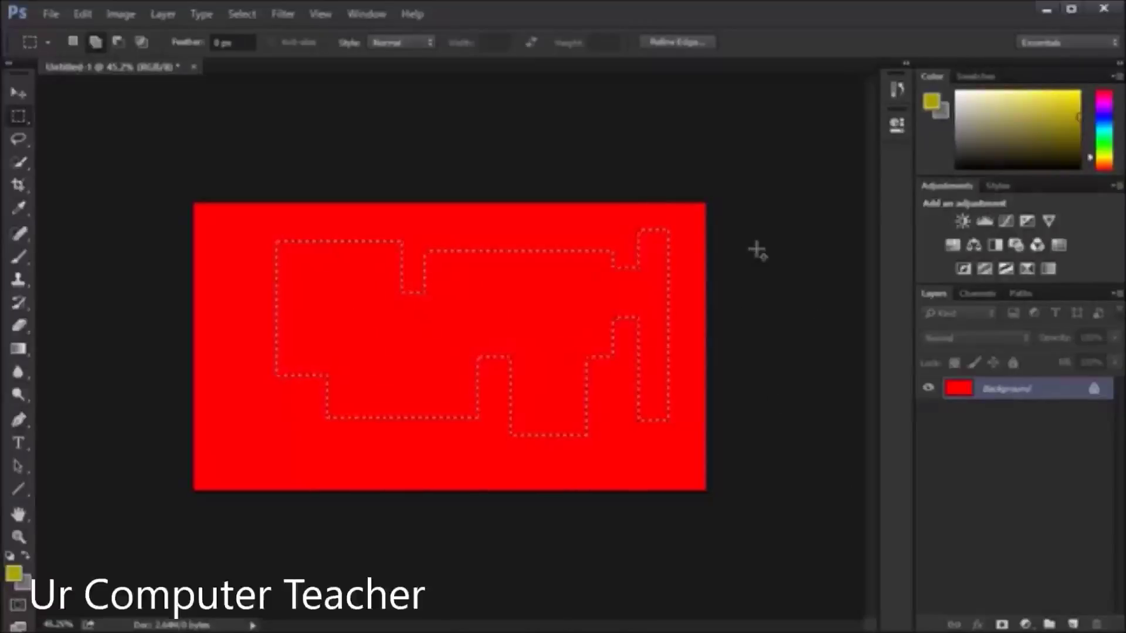
Step: Subtract the tall strip at the selection's right end and a rectangle from its upper-right corner
{"action": "left_click", "coordinate": [119, 42]}
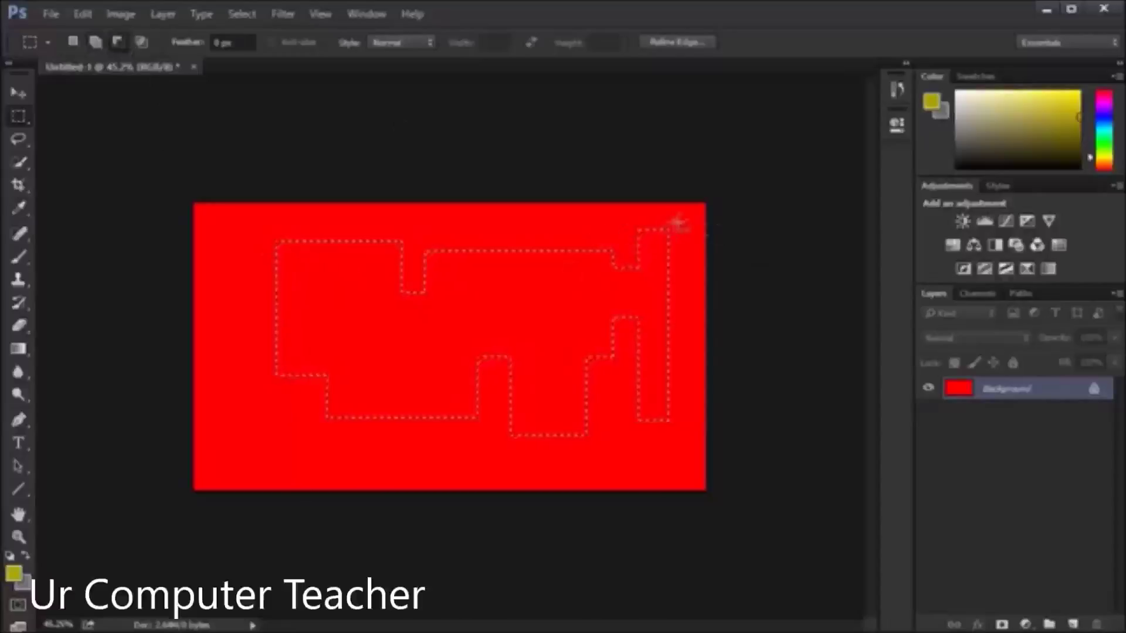
{"action": "left_click_drag", "start_coordinate": [620, 388], "coordinate": [636, 469]}
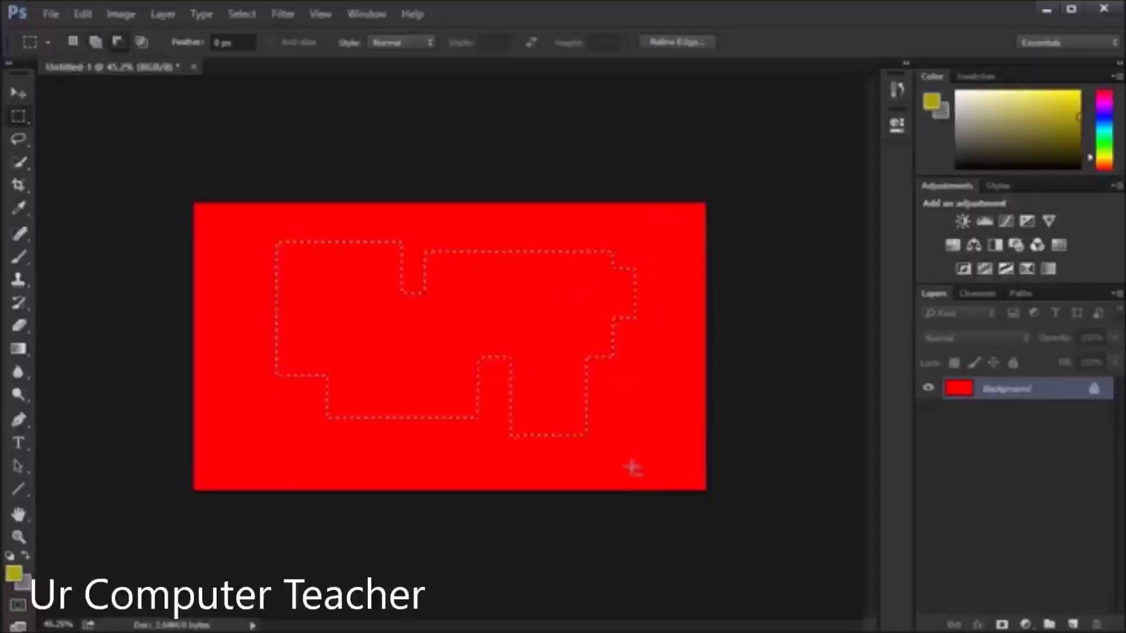
{"action": "left_click_drag", "start_coordinate": [659, 239], "coordinate": [532, 314]}
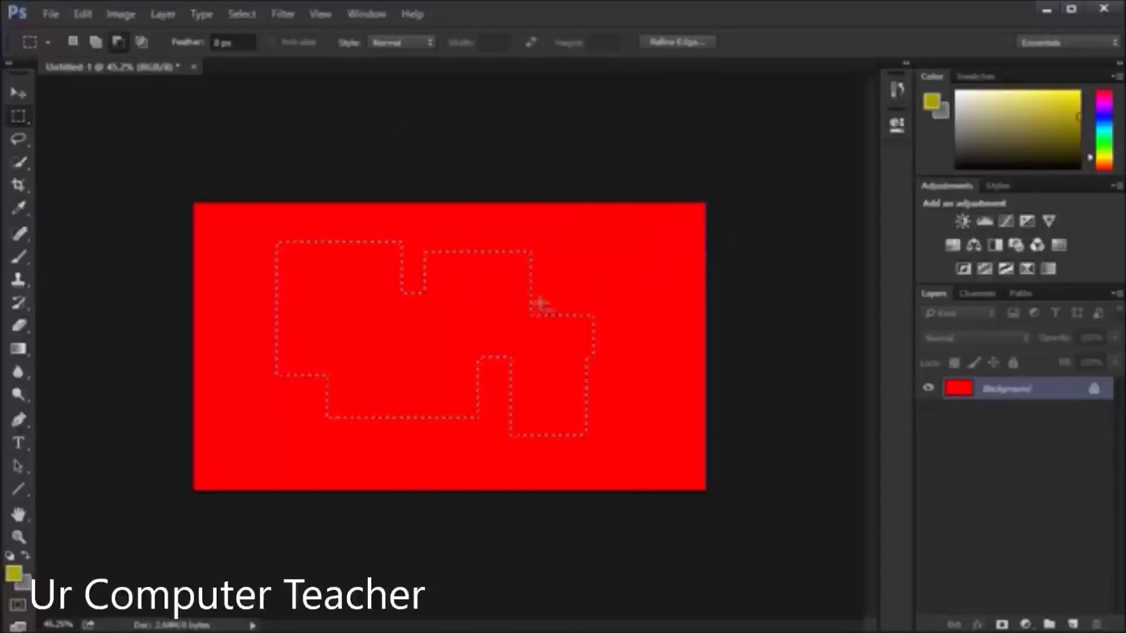
Step: Try Intersect with Selection using rectangles drawn across the combined selection, and undo the resulting intersections
{"action": "left_click", "coordinate": [143, 43]}
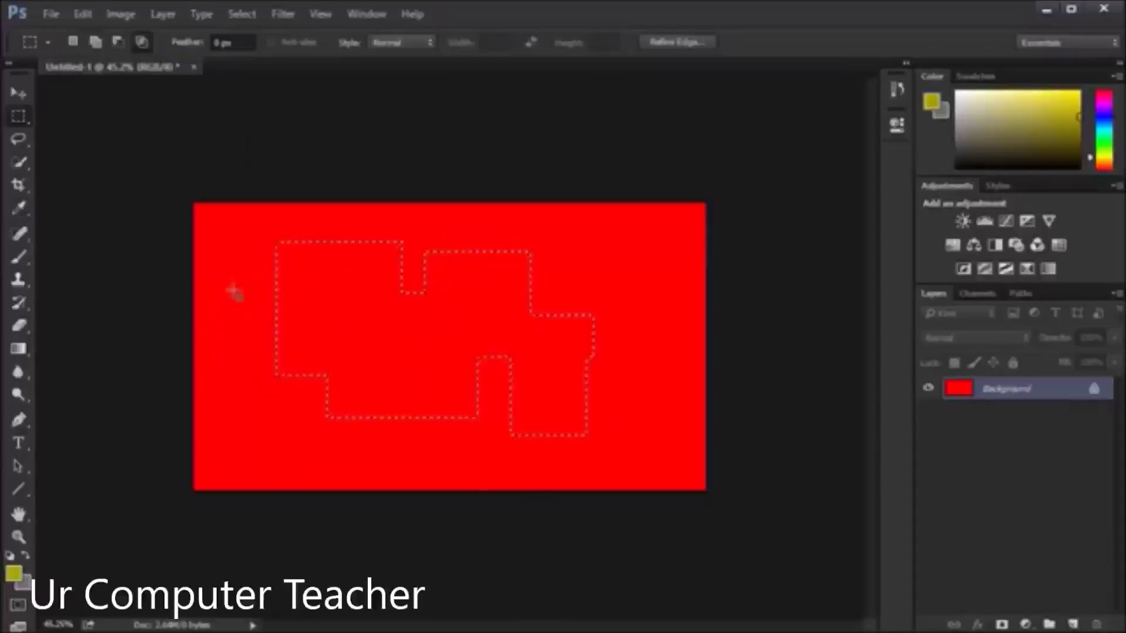
{"action": "left_click_drag", "start_coordinate": [231, 276], "coordinate": [679, 362]}
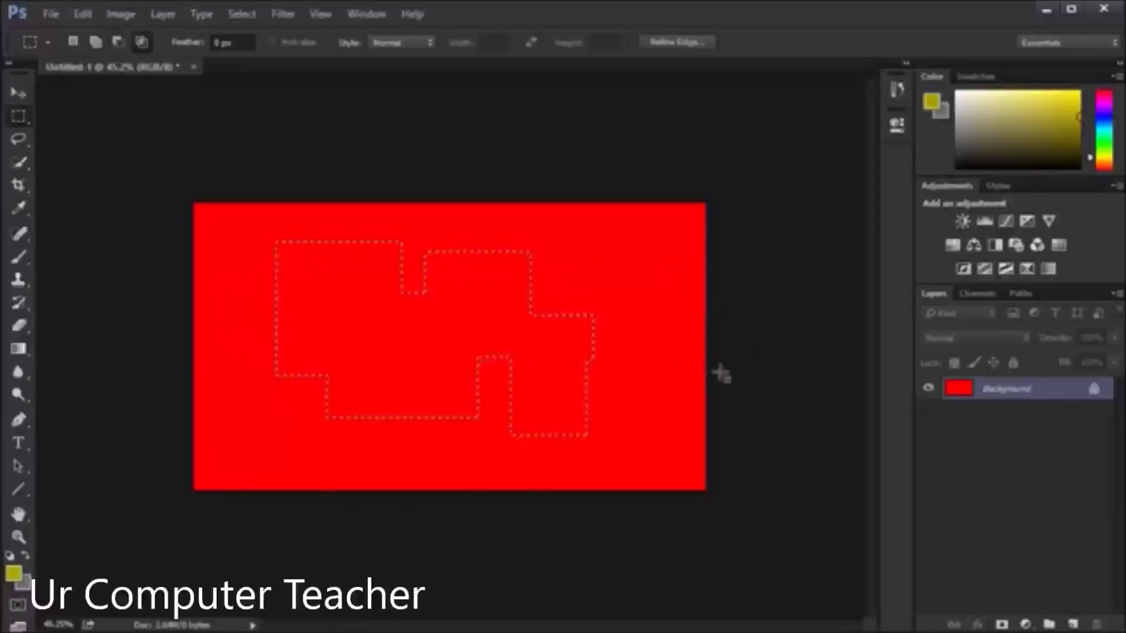
{"action": "left_click_drag", "start_coordinate": [478, 271], "coordinate": [479, 273]}
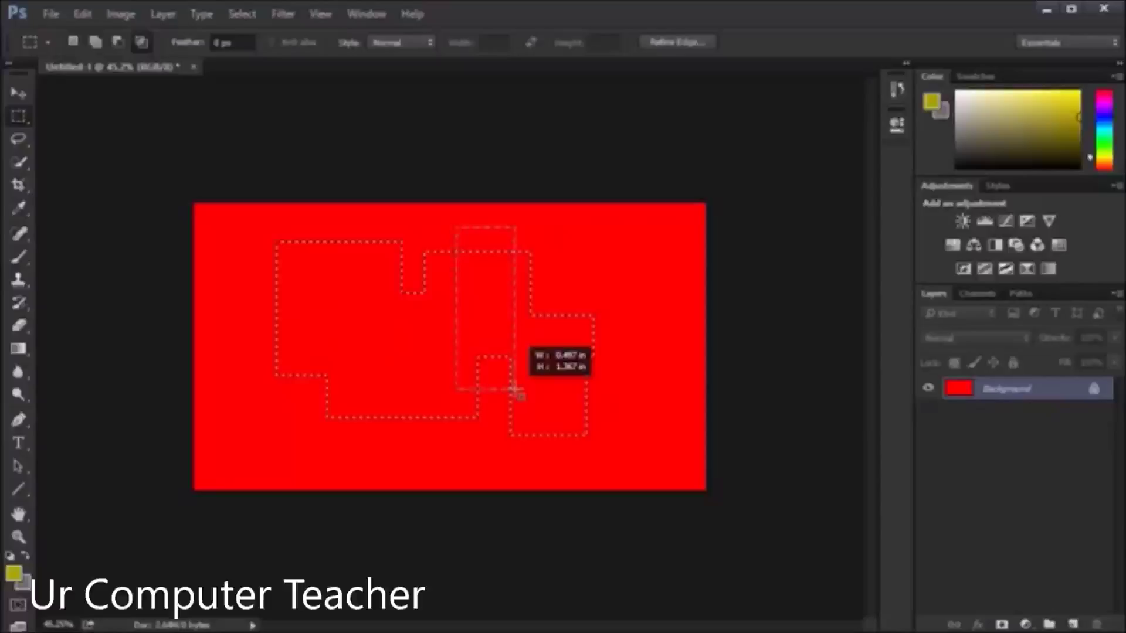
{"action": "left_click_drag", "start_coordinate": [515, 390], "coordinate": [515, 390]}
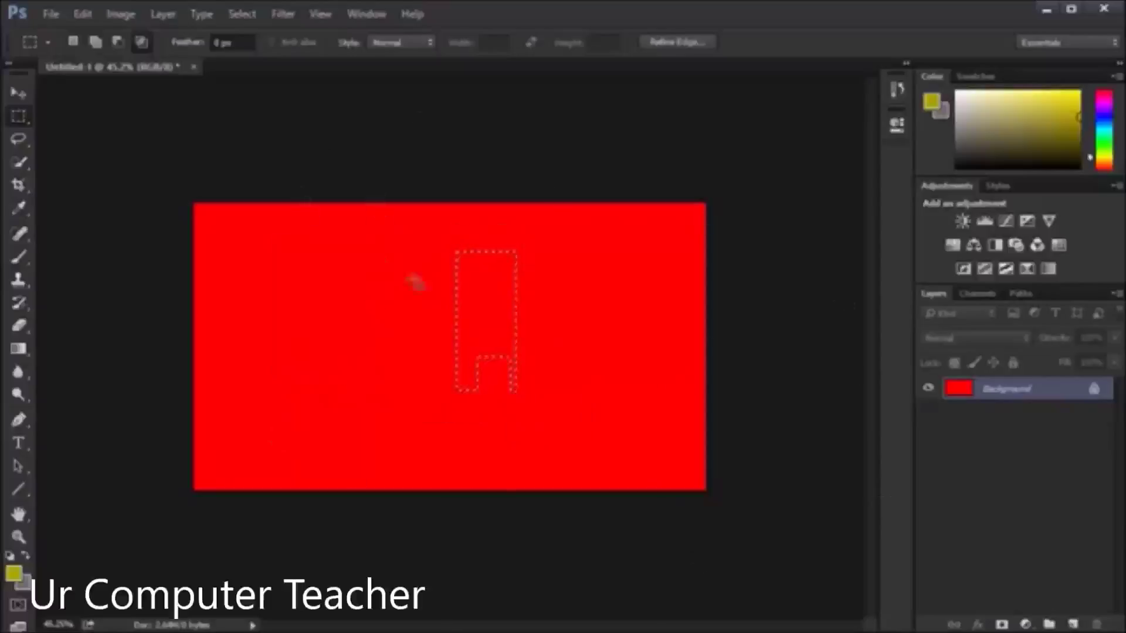
{"action": "key", "text": "ctrl+z"}
{"action": "left_click_drag", "start_coordinate": [312, 289], "coordinate": [352, 345]}
{"action": "key", "text": "ctrl+z"}
Step: Deselect the combined selection, restore it with Reselect, and deselect it again
{"action": "left_click", "coordinate": [241, 15]}
{"action": "left_click", "coordinate": [254, 50]}
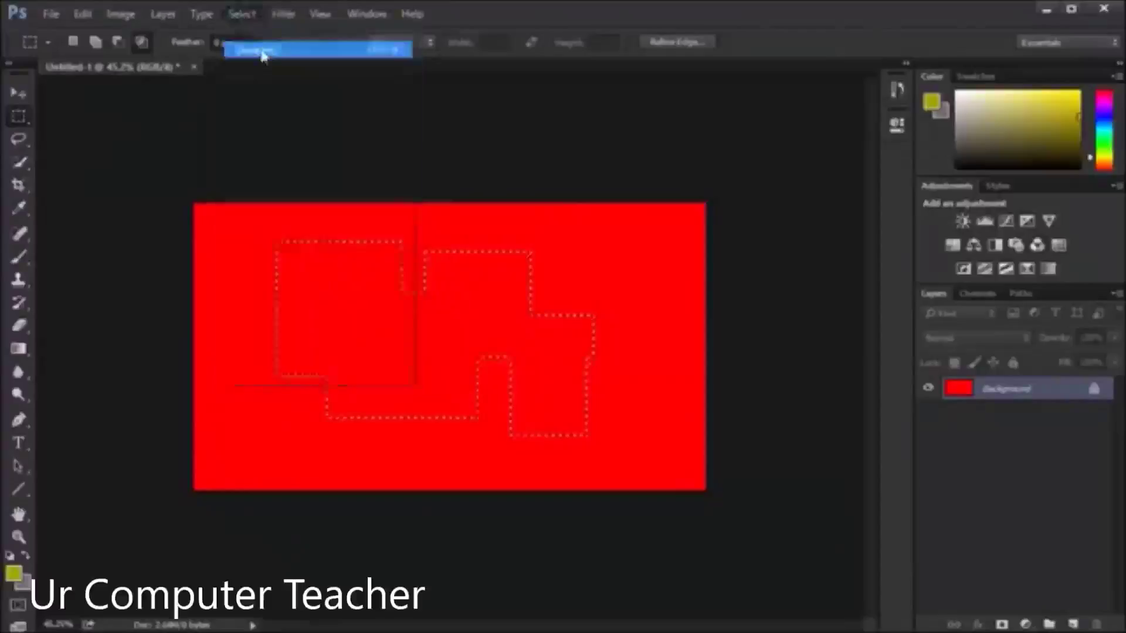
{"action": "key", "text": "ctrl+shift+d"}
{"action": "key", "text": "ctrl+d"}
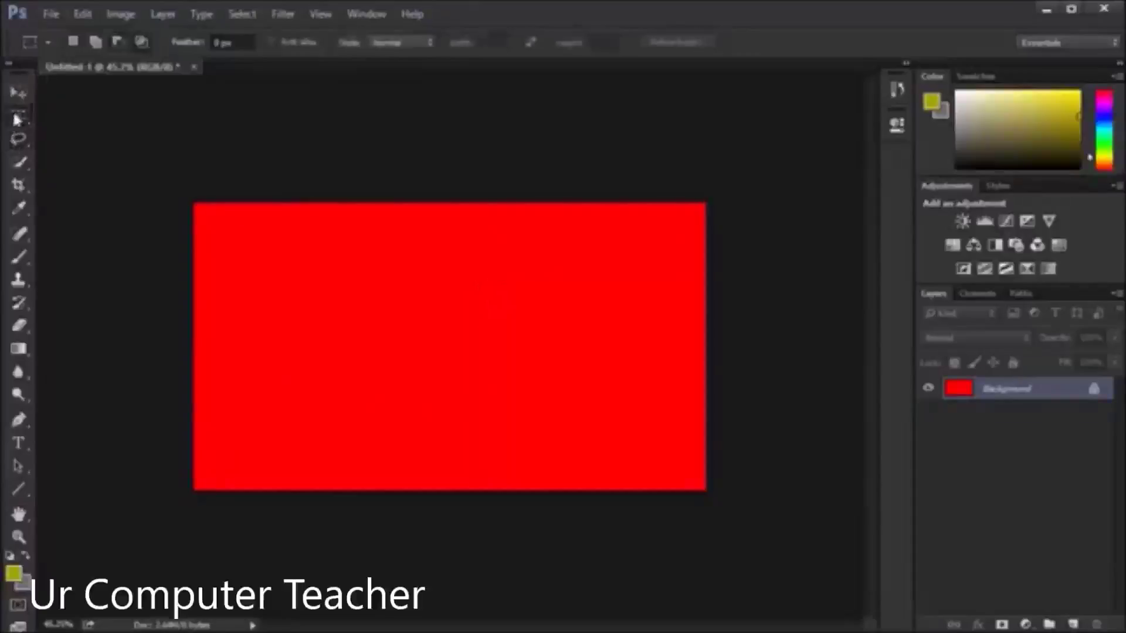
Step: Draw a looping freehand Lasso selection over the canvas's upper left and centre, switch to Add to Selection mode, and deselect
{"action": "left_click", "coordinate": [23, 135]}
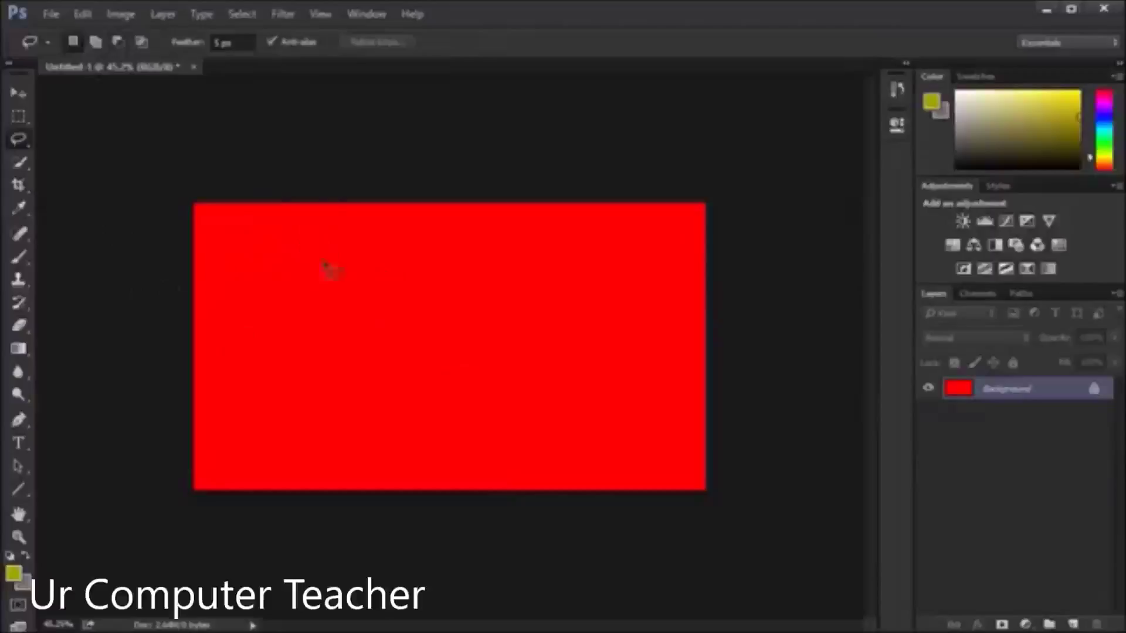
{"action": "mouse_move", "coordinate": [332, 249]}
{"action": "left_mouse_down"}
{"action": "mouse_move", "coordinate": [307, 256]}
{"action": "mouse_move", "coordinate": [296, 302]}
{"action": "left_mouse_up"}
{"action": "mouse_move", "coordinate": [424, 267]}
{"action": "left_mouse_down"}
{"action": "mouse_move", "coordinate": [358, 238]}
{"action": "mouse_move", "coordinate": [388, 346]}
{"action": "left_mouse_up"}
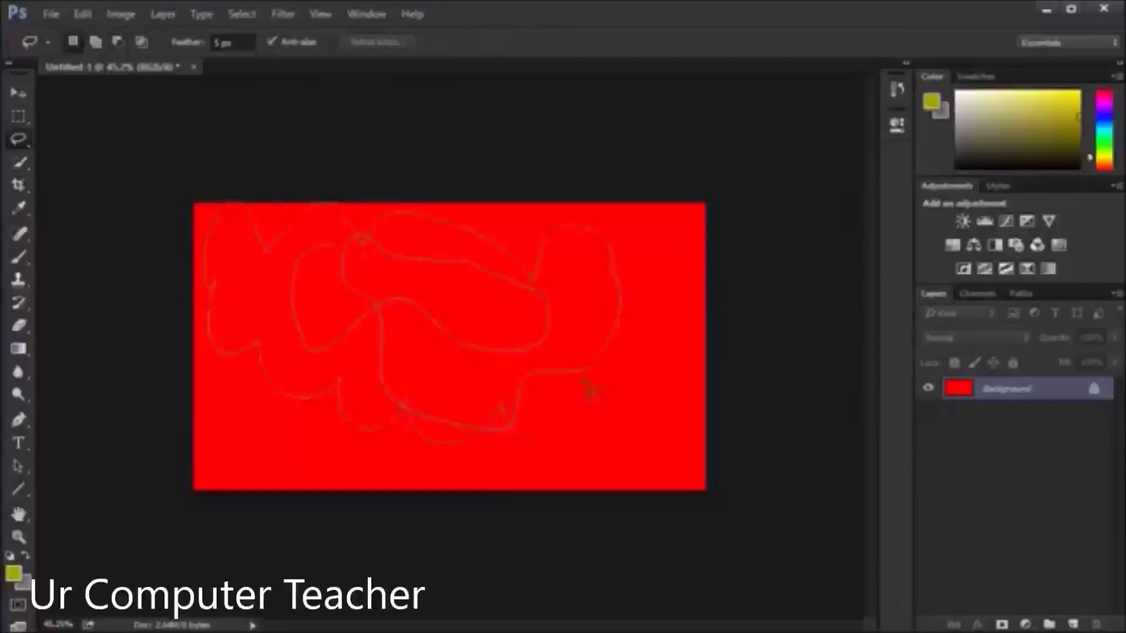
{"action": "mouse_move", "coordinate": [530, 286]}
{"action": "left_mouse_down"}
{"action": "mouse_move", "coordinate": [367, 247]}
{"action": "mouse_move", "coordinate": [314, 313]}
{"action": "mouse_move", "coordinate": [337, 284]}
{"action": "mouse_move", "coordinate": [435, 349]}
{"action": "left_mouse_up"}
{"action": "left_click", "coordinate": [95, 42]}
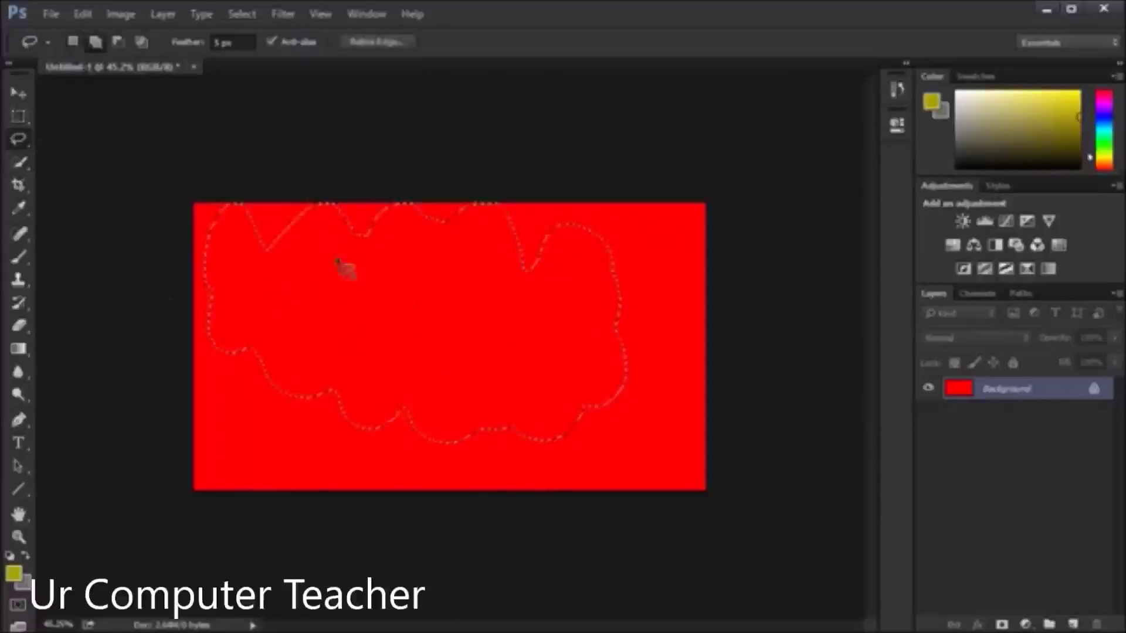
{"action": "key", "text": "ctrl+d"}
Step: Draw a wide Elliptical Marquee selection past the canvas's right edge, and replace it with a perfect circle in the left half
{"action": "left_click", "coordinate": [7, 119]}
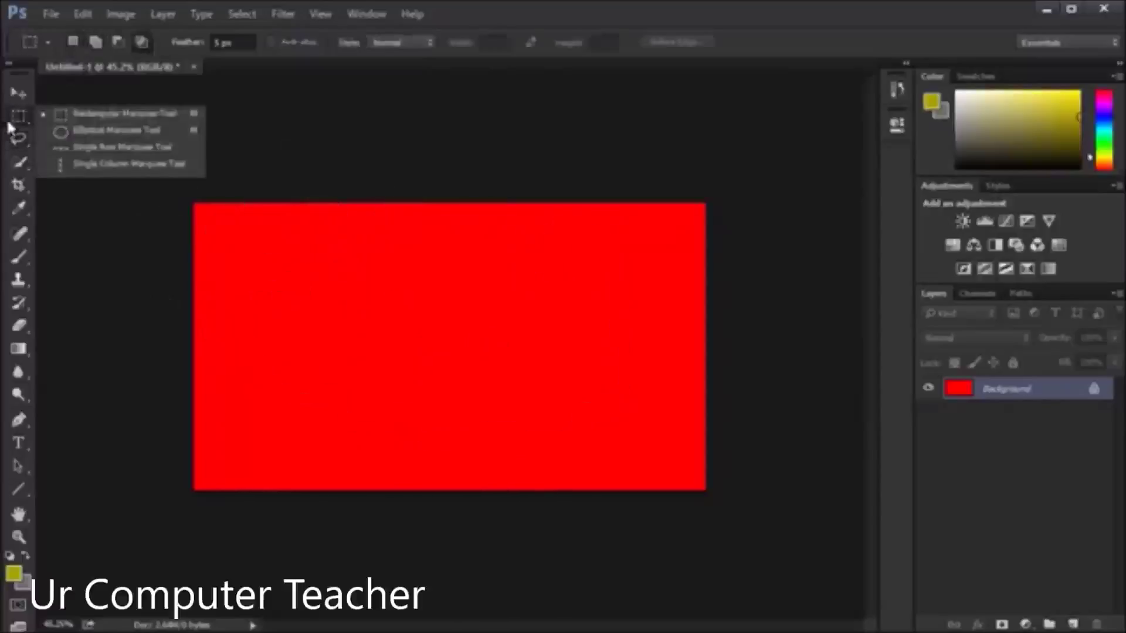
{"action": "left_click", "coordinate": [78, 141]}
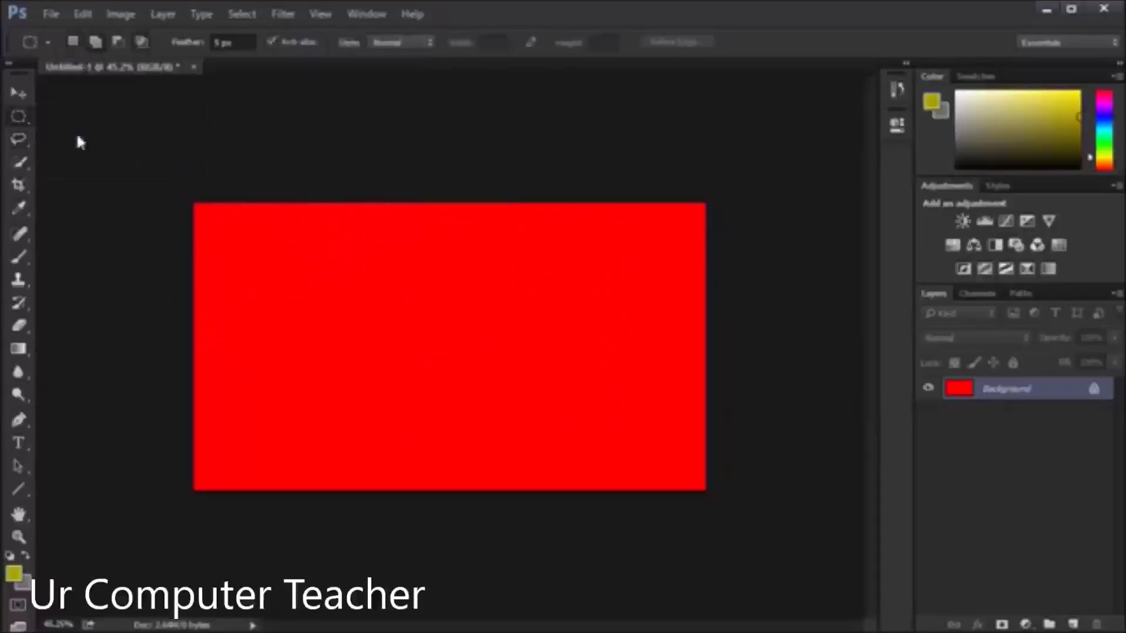
{"action": "left_click_drag", "start_coordinate": [275, 256], "coordinate": [753, 480]}
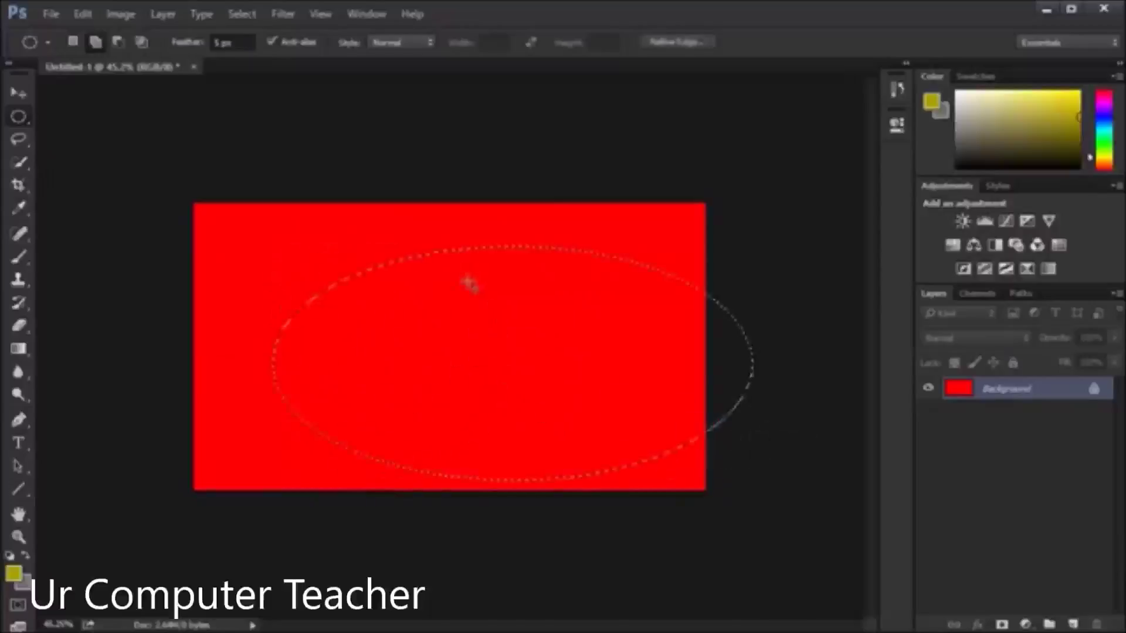
{"action": "left_click_drag", "start_coordinate": [282, 253], "coordinate": [530, 461]}
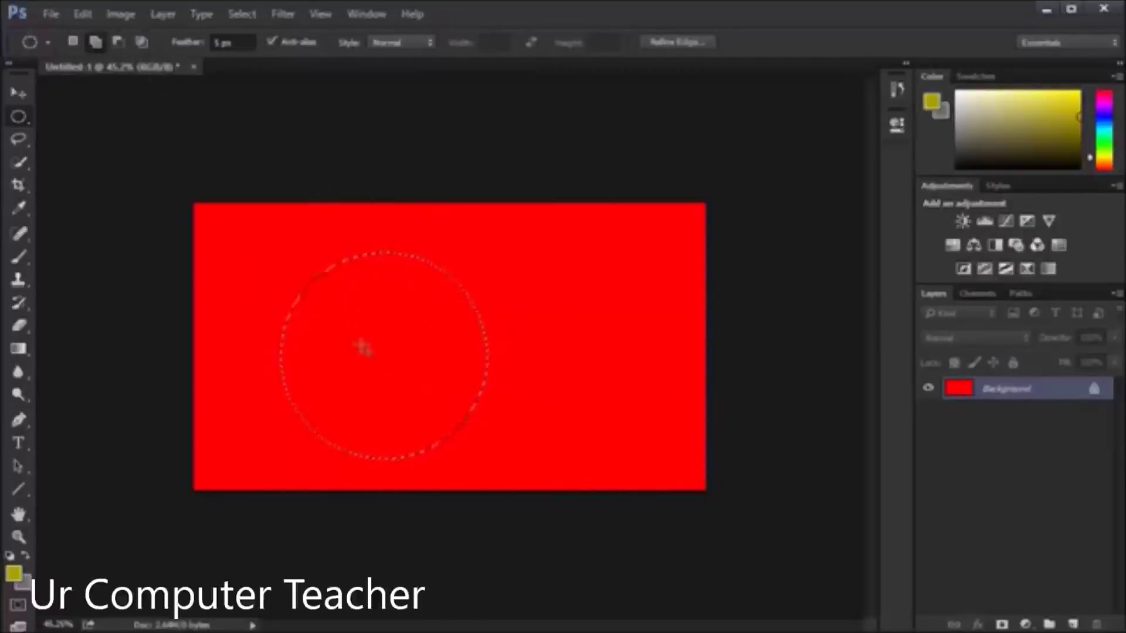
Step: Apply a Black & White adjustment to the circular selection and delete the adjustment layer
{"action": "left_click", "coordinate": [995, 246]}
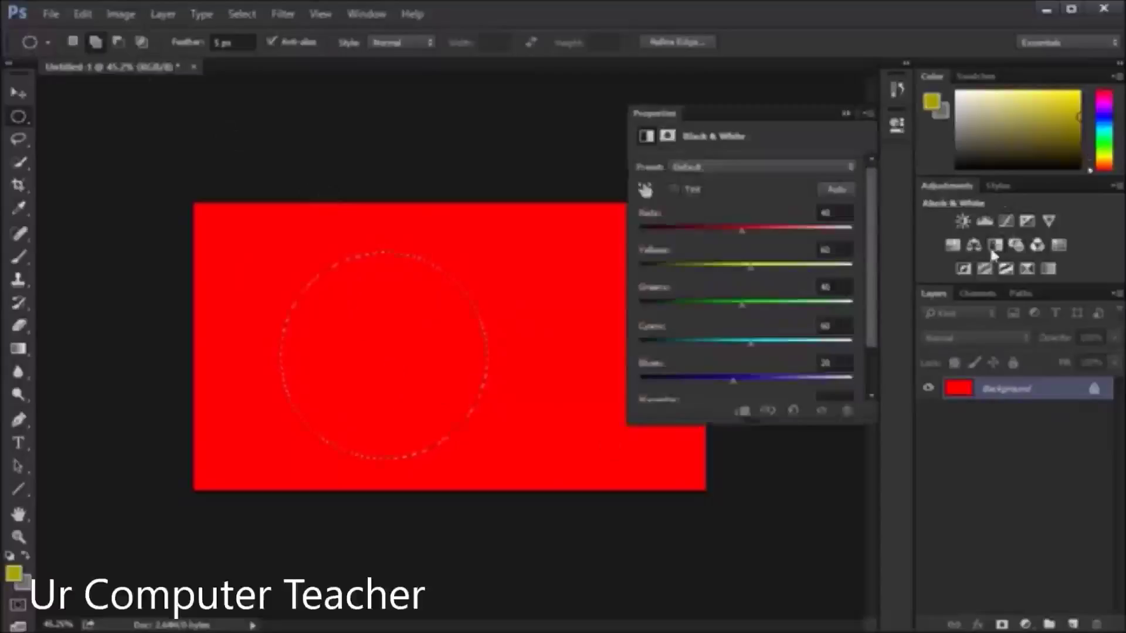
{"action": "left_click", "coordinate": [898, 128]}
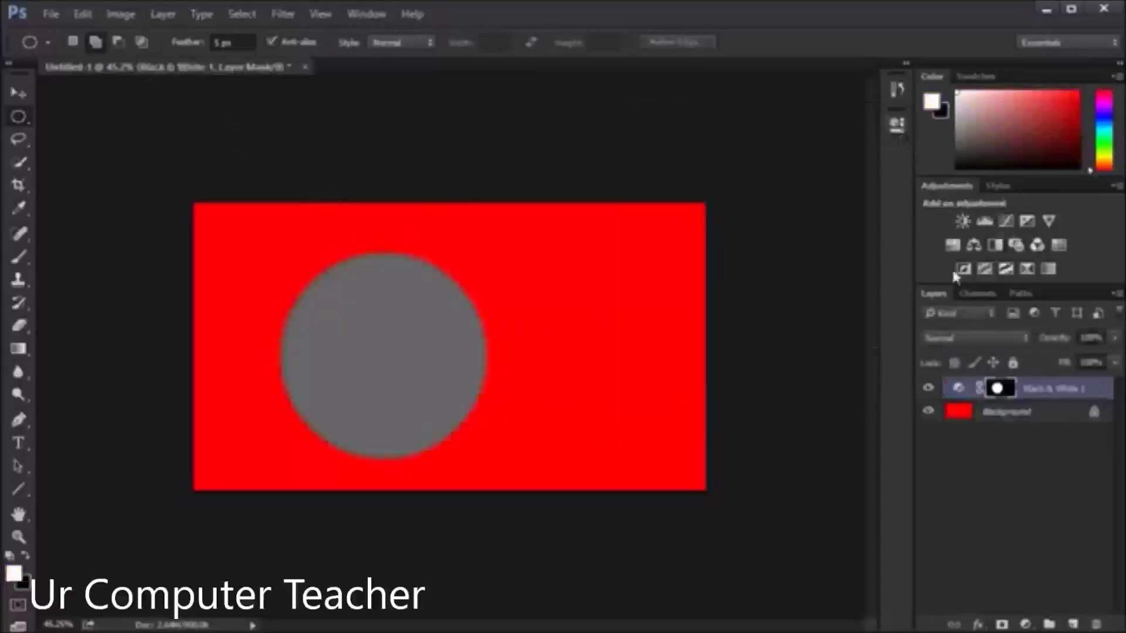
{"action": "left_click_drag", "start_coordinate": [1056, 389], "coordinate": [1097, 616]}
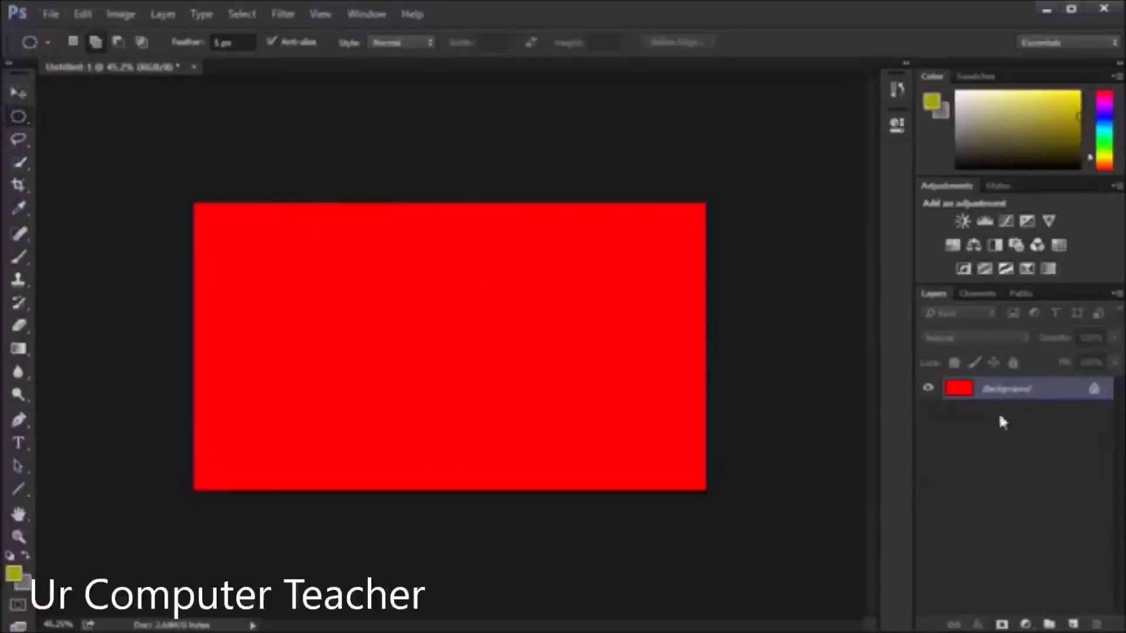
Step: Place a Single Row Marquee selection slightly above the middle of the canvas and deselect it
{"action": "right_click", "coordinate": [19, 115]}
{"action": "left_click", "coordinate": [67, 146]}
{"action": "left_click_drag", "start_coordinate": [387, 390], "coordinate": [392, 311]}
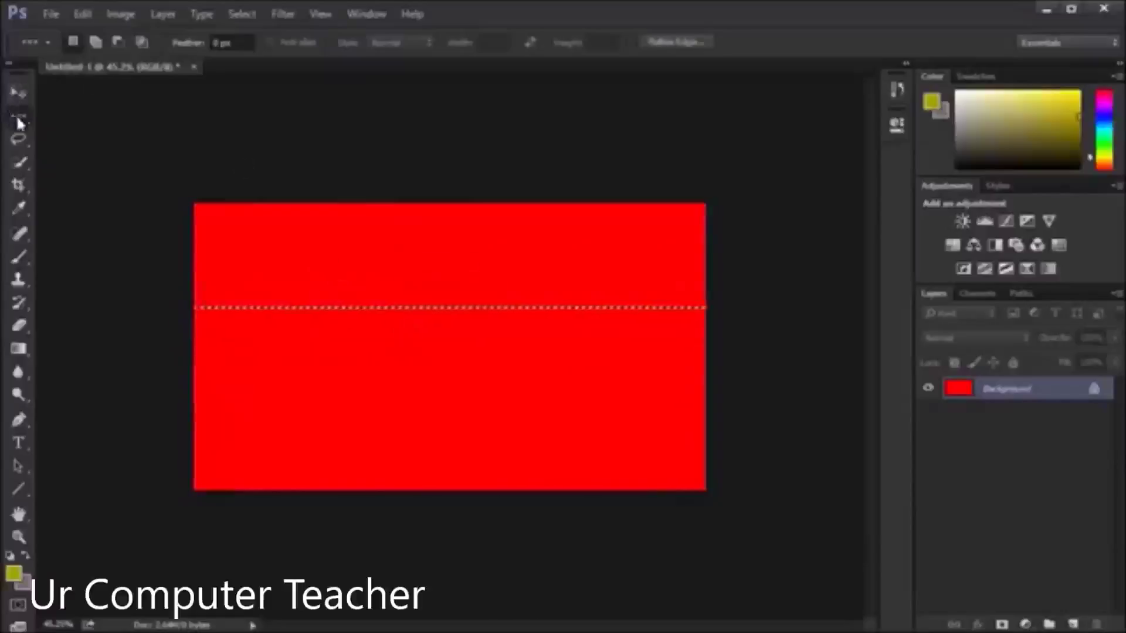
{"action": "key", "text": "ctrl+d"}
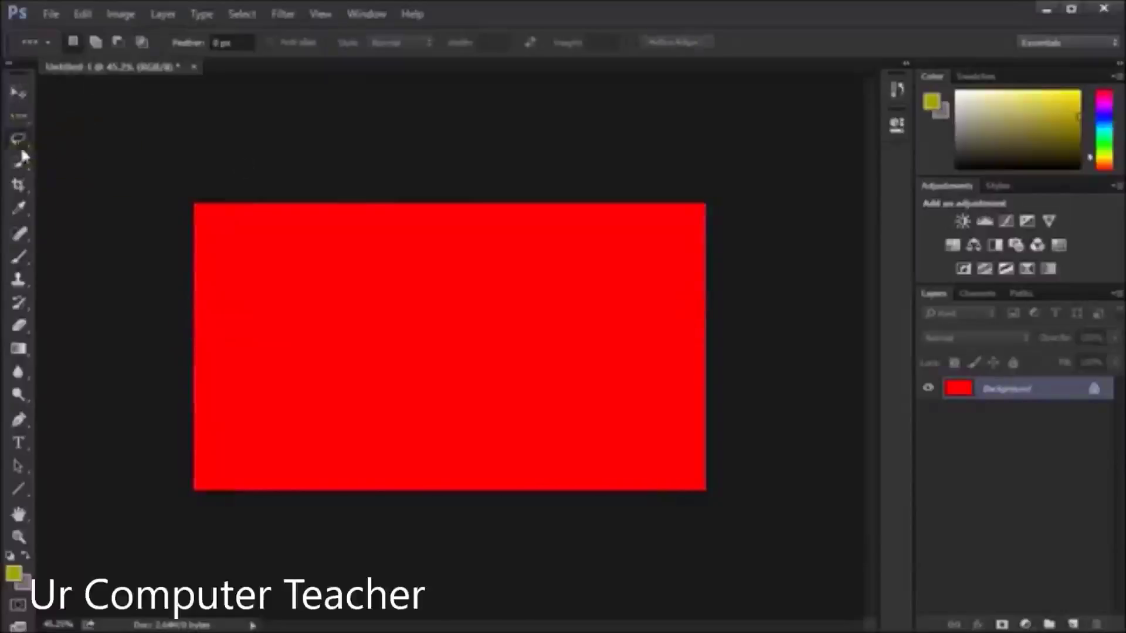
Step: Switch back to the Rectangular Marquee Tool and alternate repeatedly between it and the Lasso Tool, ending on the Lasso
{"action": "left_click", "coordinate": [19, 116]}
{"action": "left_click", "coordinate": [98, 117]}
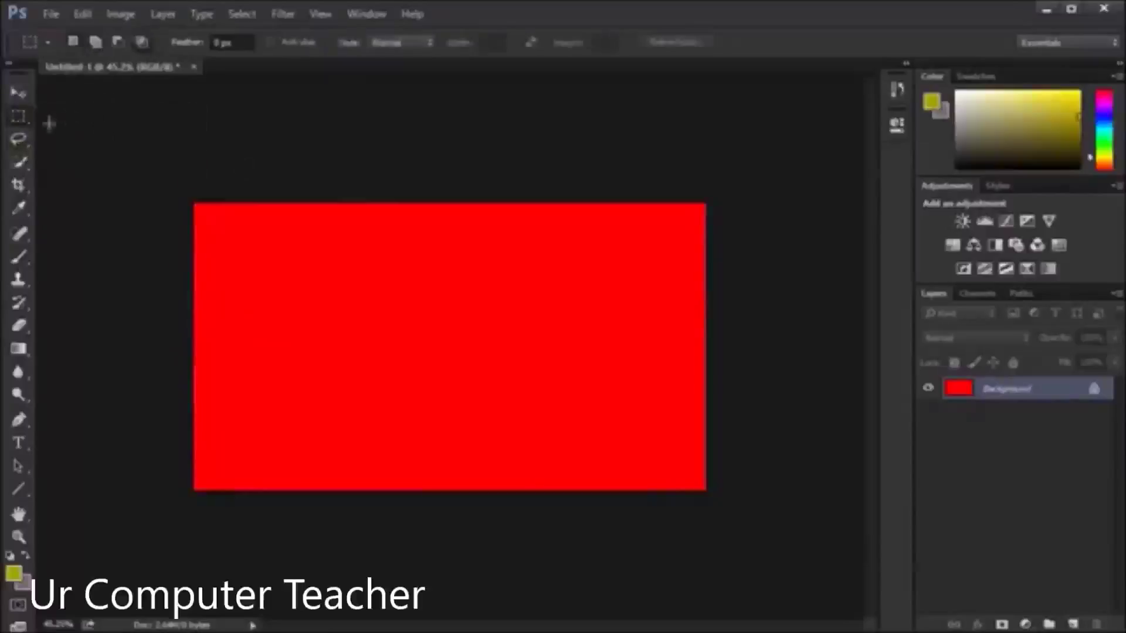
{"action": "left_click", "coordinate": [18, 138]}
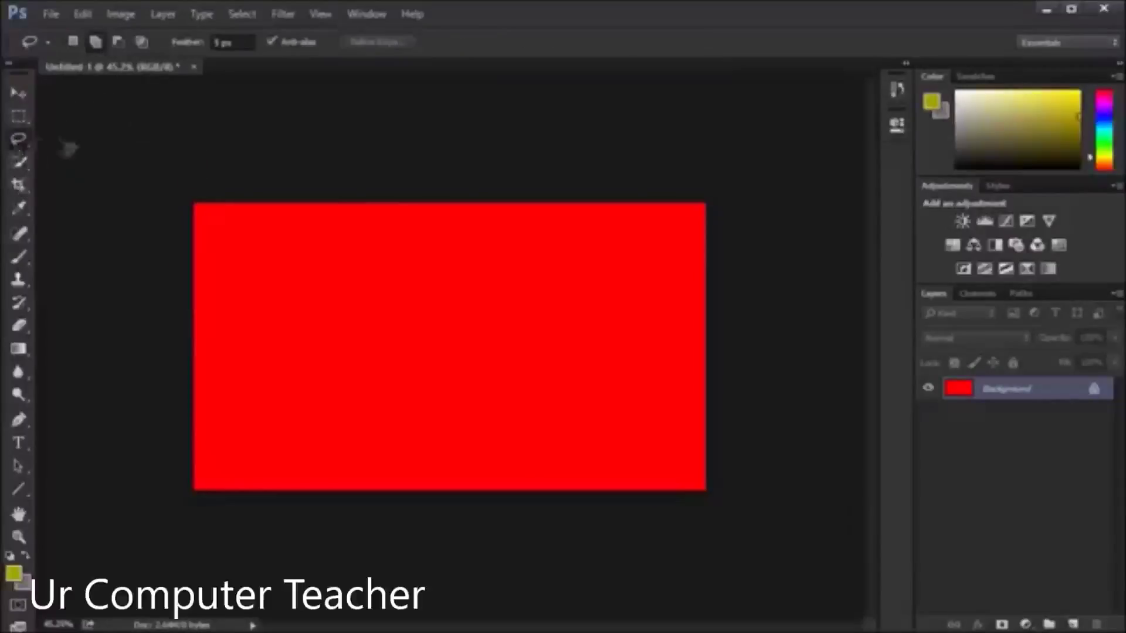
{"action": "key", "text": "m"}
{"action": "key", "text": "l"}
{"action": "key", "text": "m"}
{"action": "key", "text": "l"}
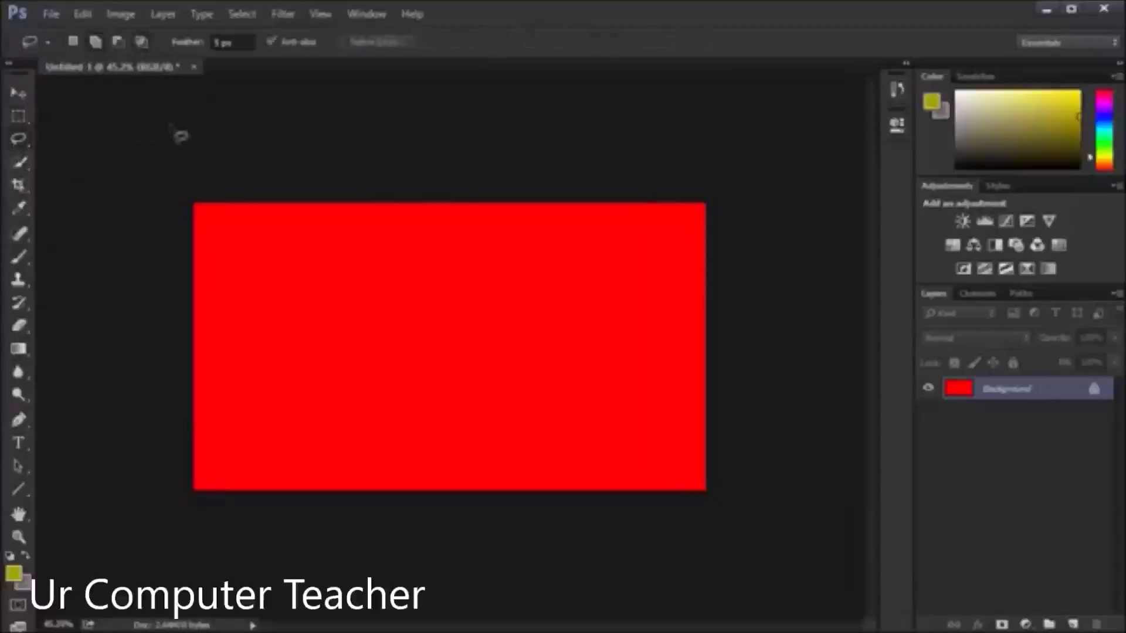
{"action": "key", "text": "m"}
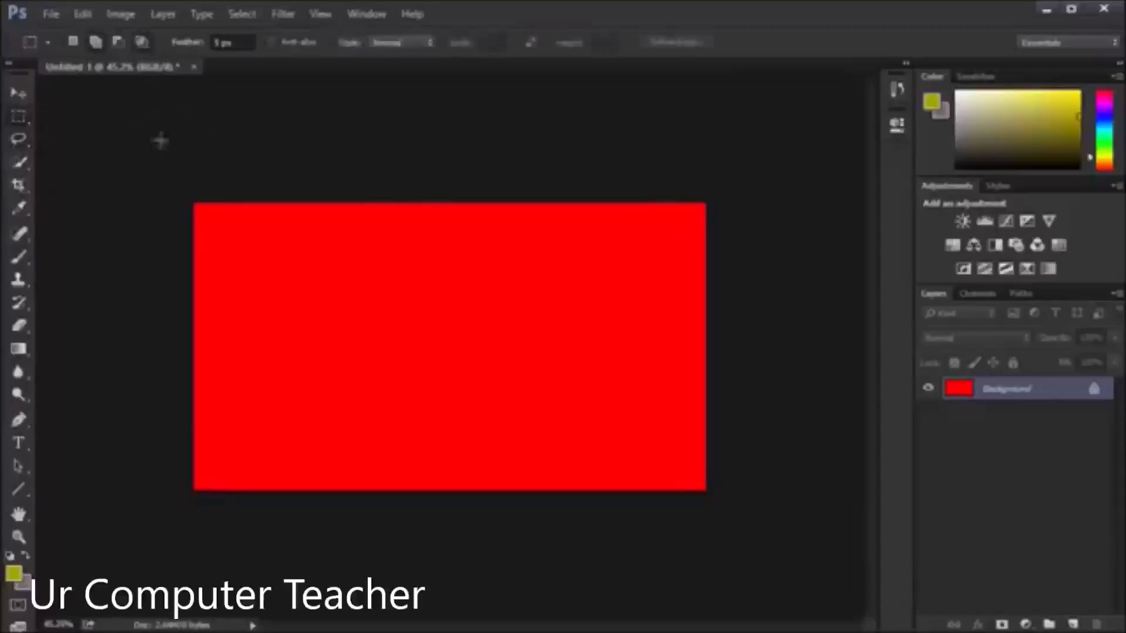
{"action": "key", "text": "l"}
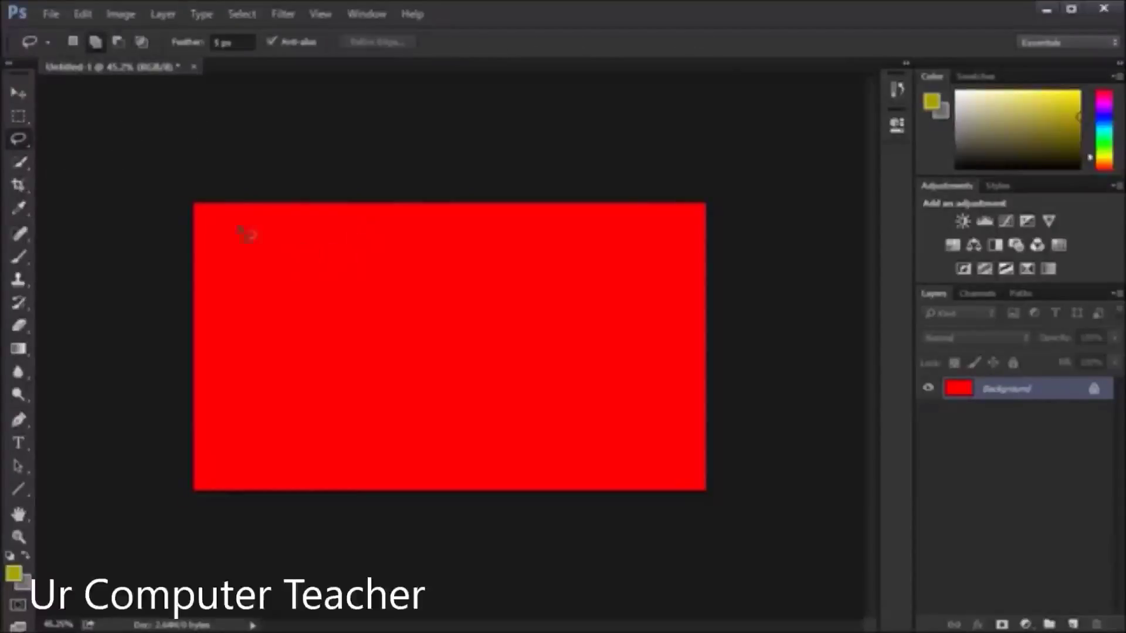
Step: Build a Lasso selection from two overlapping freehand loops in the canvas centre, and subtract its lower-right part
{"action": "mouse_move", "coordinate": [324, 380]}
{"action": "left_mouse_down"}
{"action": "mouse_move", "coordinate": [582, 369]}
{"action": "mouse_move", "coordinate": [458, 295]}
{"action": "mouse_move", "coordinate": [307, 249]}
{"action": "mouse_move", "coordinate": [268, 284]}
{"action": "left_mouse_up"}
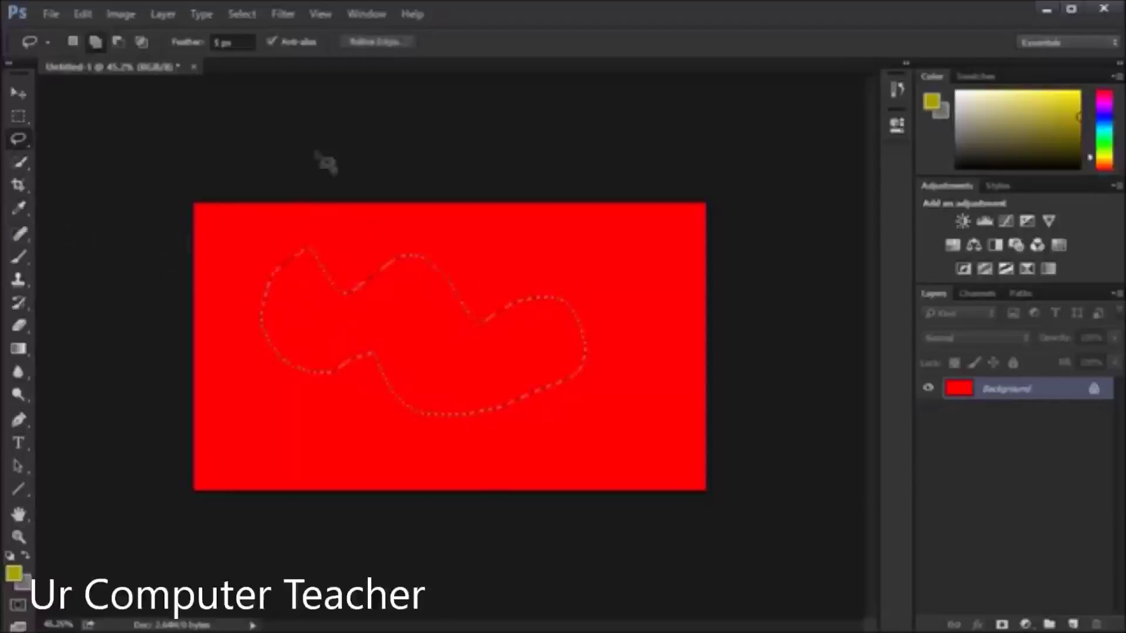
{"action": "mouse_move", "coordinate": [351, 231]}
{"action": "left_mouse_down"}
{"action": "mouse_move", "coordinate": [423, 303]}
{"action": "mouse_move", "coordinate": [545, 276]}
{"action": "mouse_move", "coordinate": [380, 245]}
{"action": "left_mouse_up"}
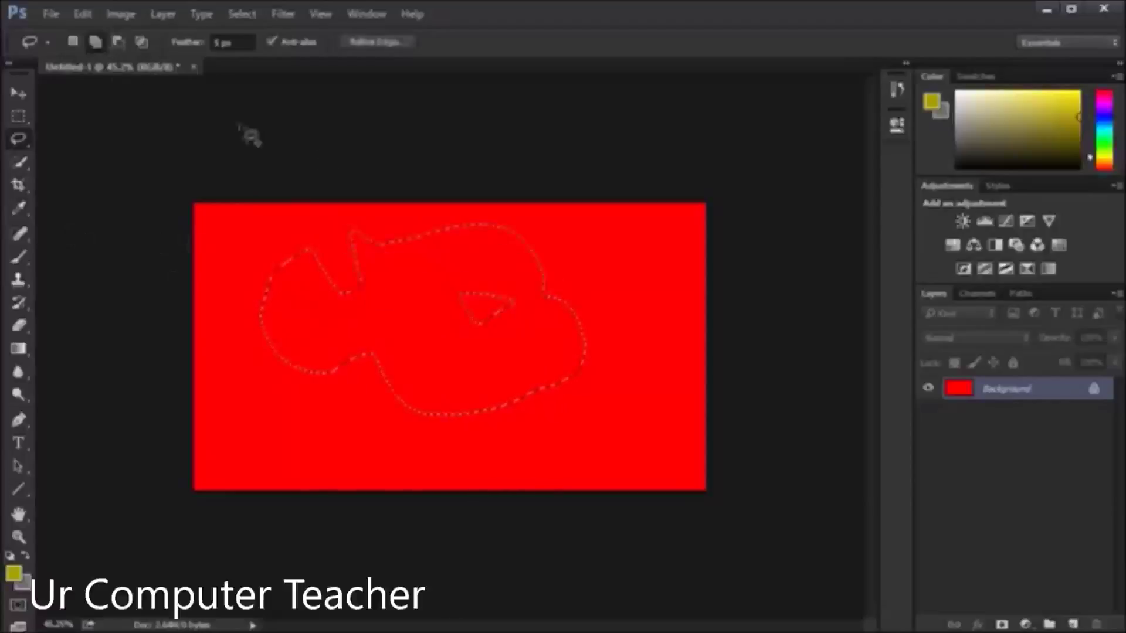
{"action": "left_click", "coordinate": [118, 41]}
{"action": "left_click_drag", "start_coordinate": [546, 296], "coordinate": [623, 298]}
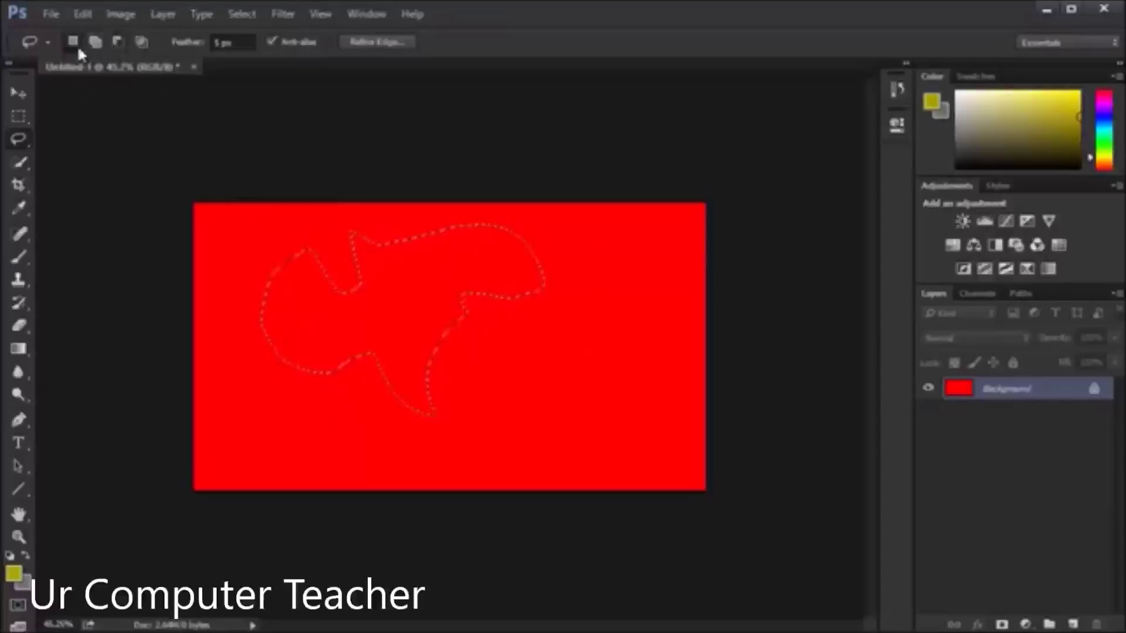
Step: Set the Lasso to New Selection mode and, with the temporary add mode, extend the selection with a large freehand area on its right
{"action": "left_click", "coordinate": [76, 46]}
{"action": "key", "text": "shift"}
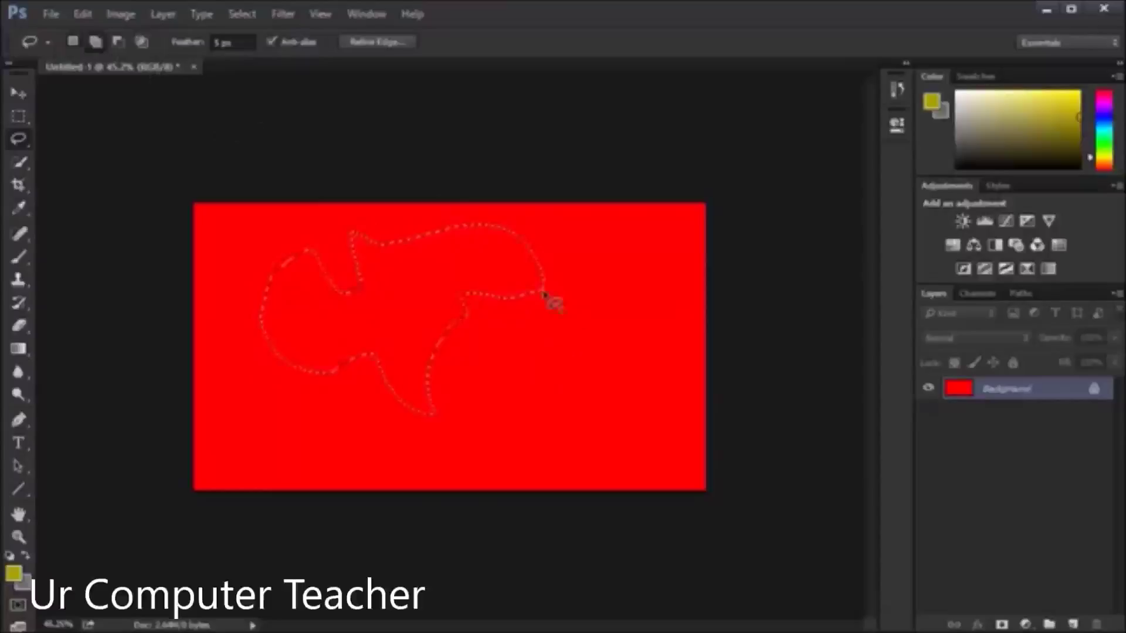
{"action": "key", "text": "shift"}
{"action": "key", "text": "shift"}
{"action": "key", "text": "shift"}
{"action": "mouse_move", "coordinate": [564, 271]}
{"action": "left_mouse_down"}
{"action": "mouse_move", "coordinate": [455, 257]}
{"action": "mouse_move", "coordinate": [524, 290]}
{"action": "mouse_move", "coordinate": [620, 264]}
{"action": "mouse_move", "coordinate": [557, 334]}
{"action": "left_mouse_up"}
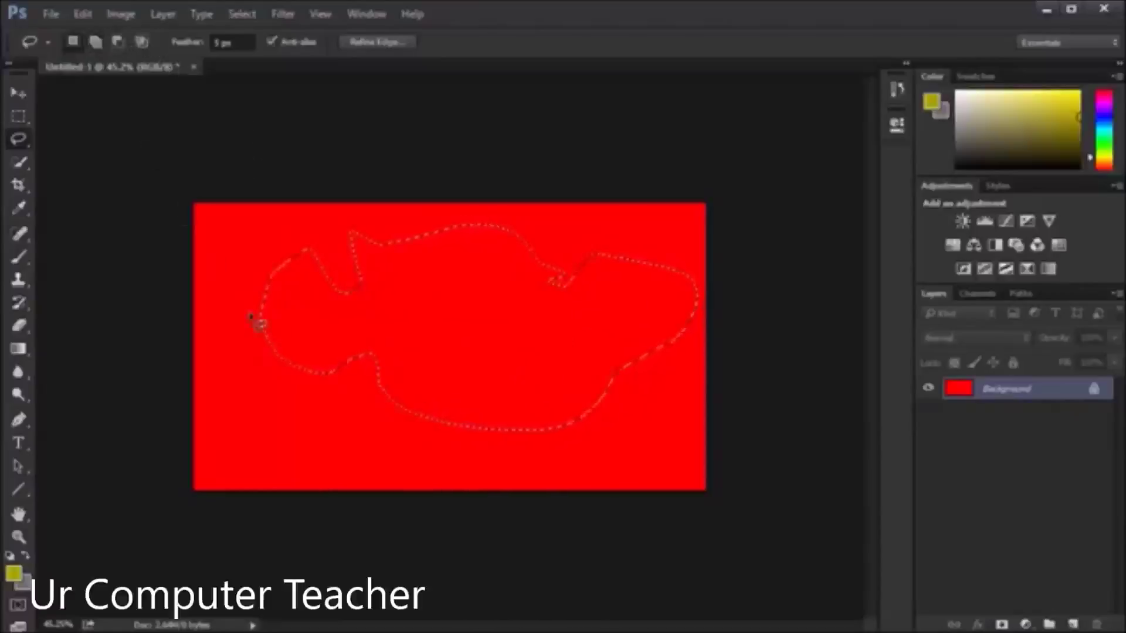
Step: Subtract two rounded notches from the selection's lower edge using the Lasso's temporary subtract mode, and deselect everything
{"action": "key", "text": "alt"}
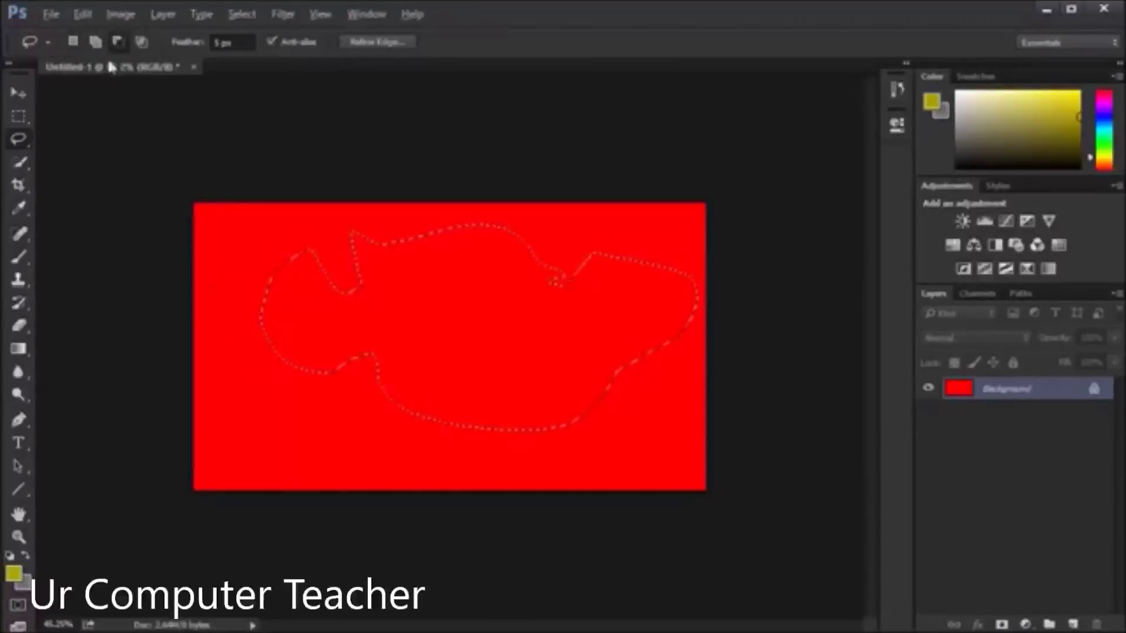
{"action": "mouse_move", "coordinate": [323, 446]}
{"action": "left_mouse_down"}
{"action": "mouse_move", "coordinate": [312, 460]}
{"action": "mouse_move", "coordinate": [340, 432]}
{"action": "mouse_move", "coordinate": [329, 428]}
{"action": "left_mouse_up"}
{"action": "mouse_move", "coordinate": [469, 460]}
{"action": "left_mouse_down"}
{"action": "mouse_move", "coordinate": [528, 450]}
{"action": "mouse_move", "coordinate": [493, 472]}
{"action": "left_mouse_up"}
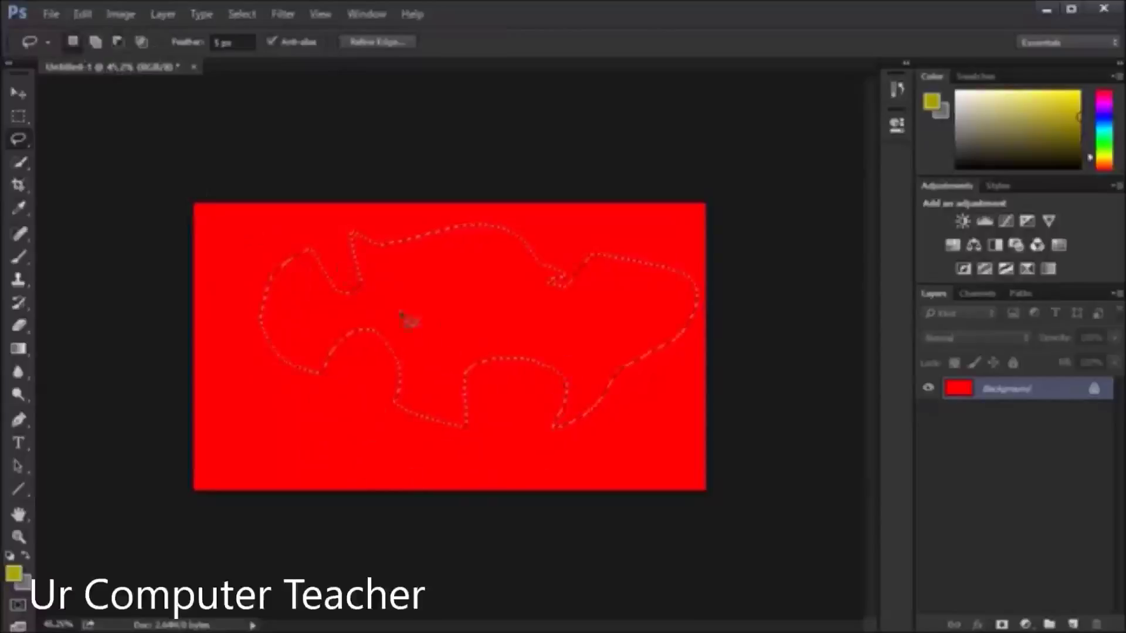
{"action": "left_click", "coordinate": [242, 15]}
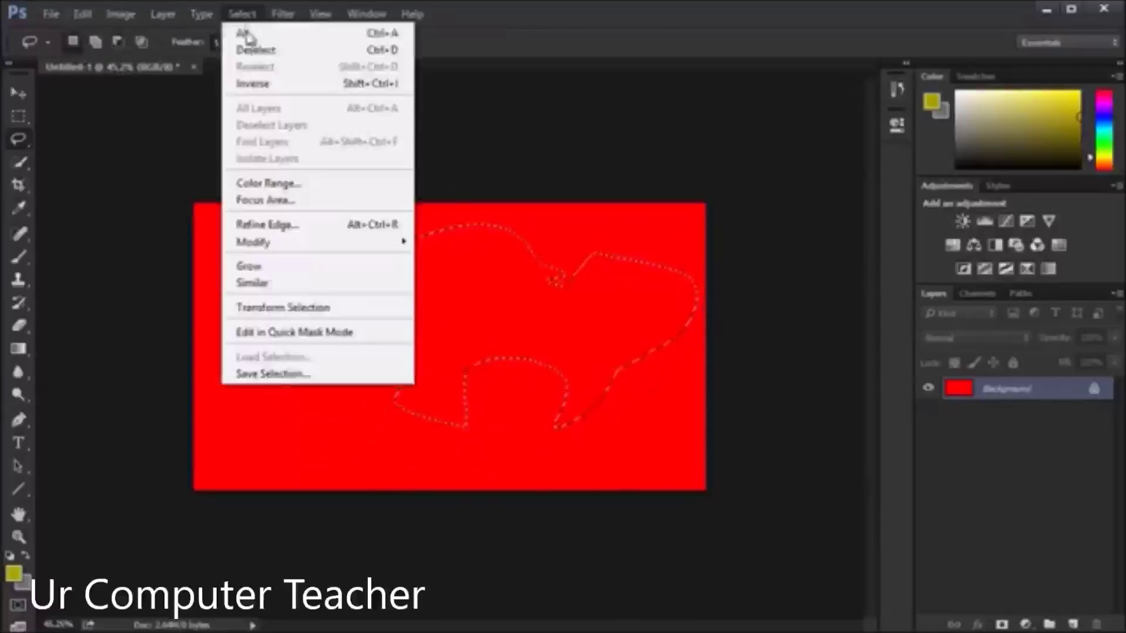
{"action": "left_click", "coordinate": [252, 52]}
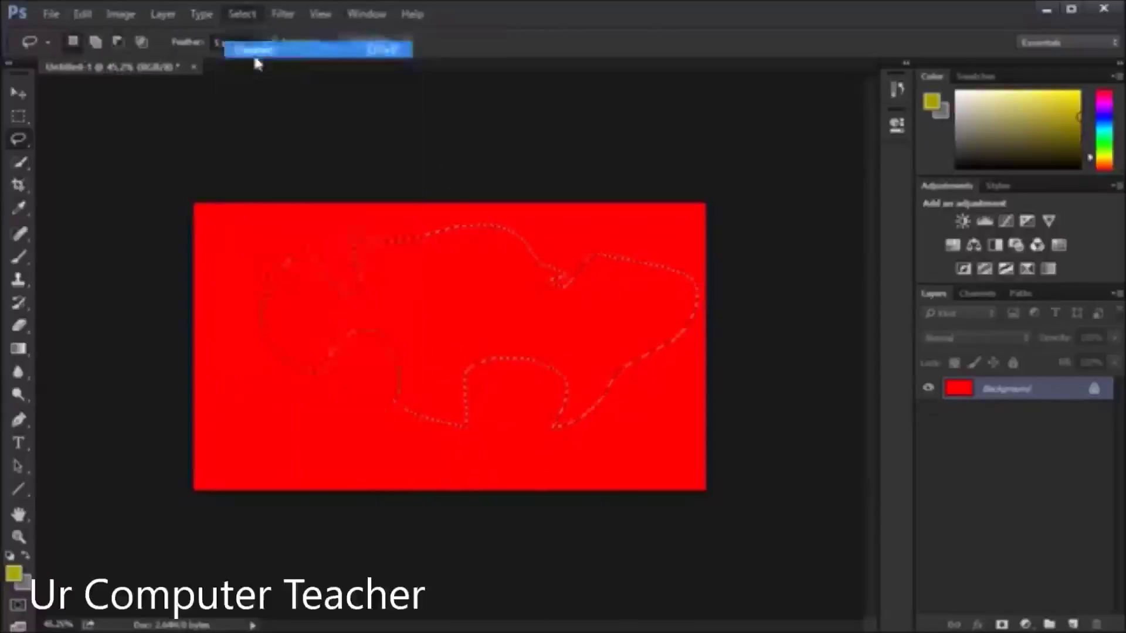
Step: Draw a Polygonal Lasso selection across the canvas with zigzag upper corners, close it at its starting point, and deselect it
{"action": "right_click", "coordinate": [23, 138]}
{"action": "left_click", "coordinate": [109, 156]}
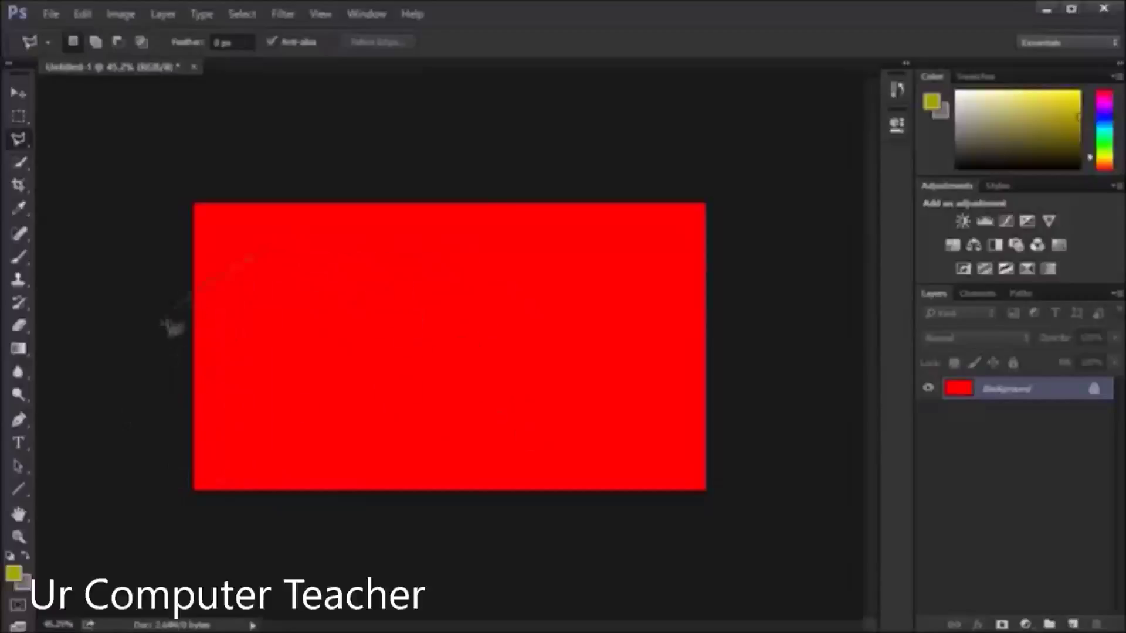
{"action": "left_click", "coordinate": [221, 274]}
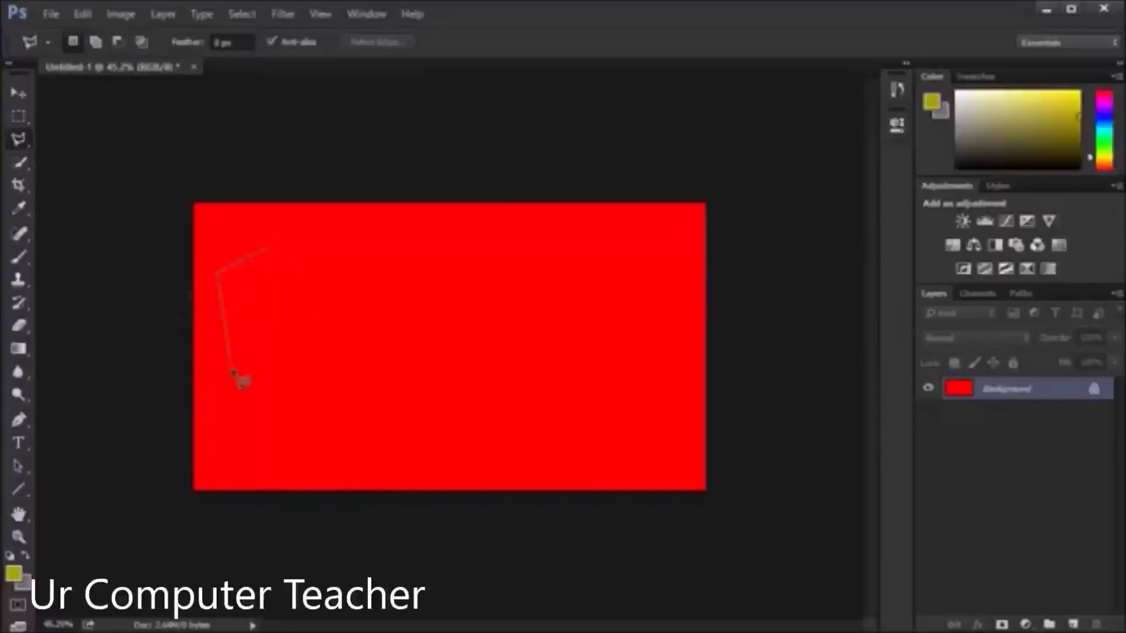
{"action": "left_click", "coordinate": [233, 392]}
{"action": "left_click", "coordinate": [693, 422]}
{"action": "left_click", "coordinate": [628, 332]}
{"action": "left_click", "coordinate": [503, 389]}
{"action": "left_click", "coordinate": [537, 255]}
{"action": "left_click", "coordinate": [425, 327]}
{"action": "left_click", "coordinate": [321, 358]}
{"action": "left_click", "coordinate": [334, 245]}
{"action": "left_click", "coordinate": [250, 326]}
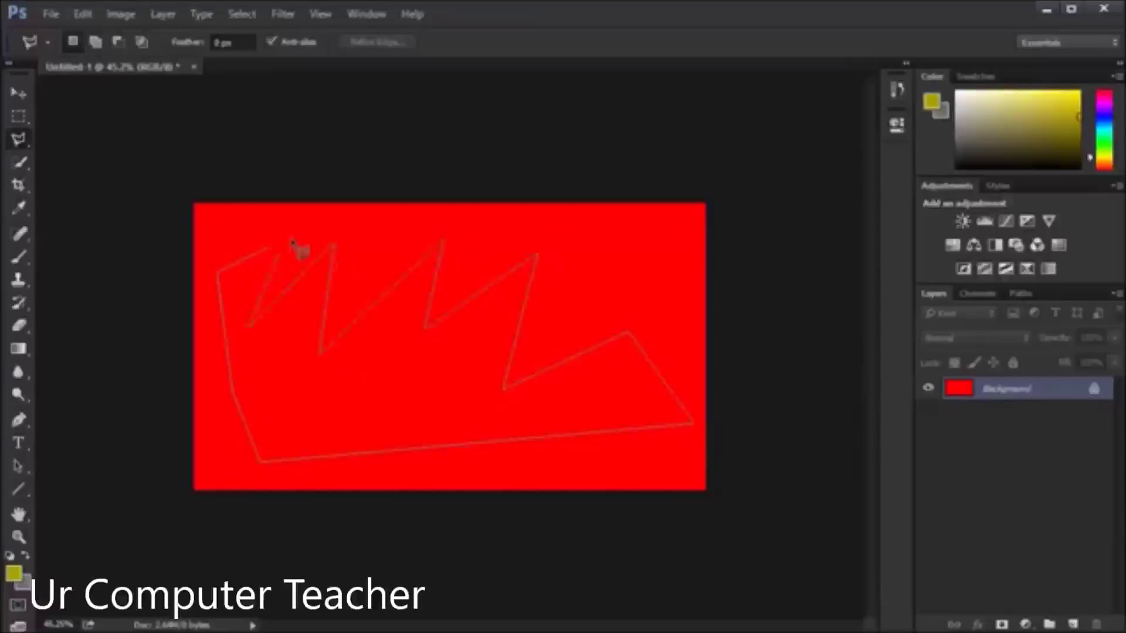
{"action": "left_click", "coordinate": [644, 283]}
{"action": "left_click", "coordinate": [665, 227]}
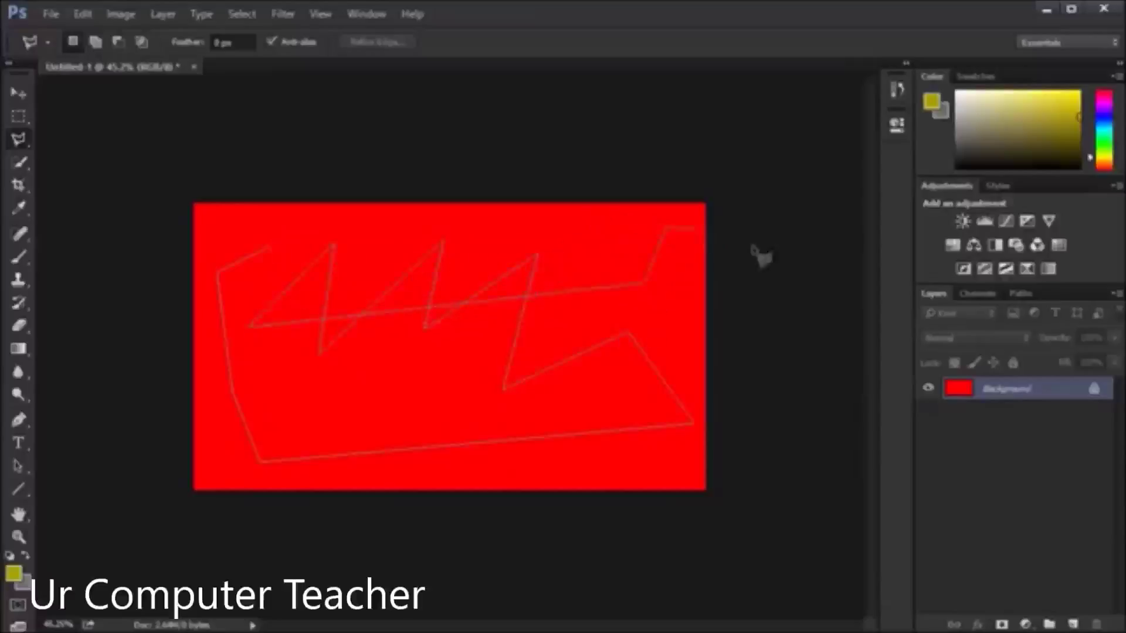
{"action": "left_click", "coordinate": [271, 249]}
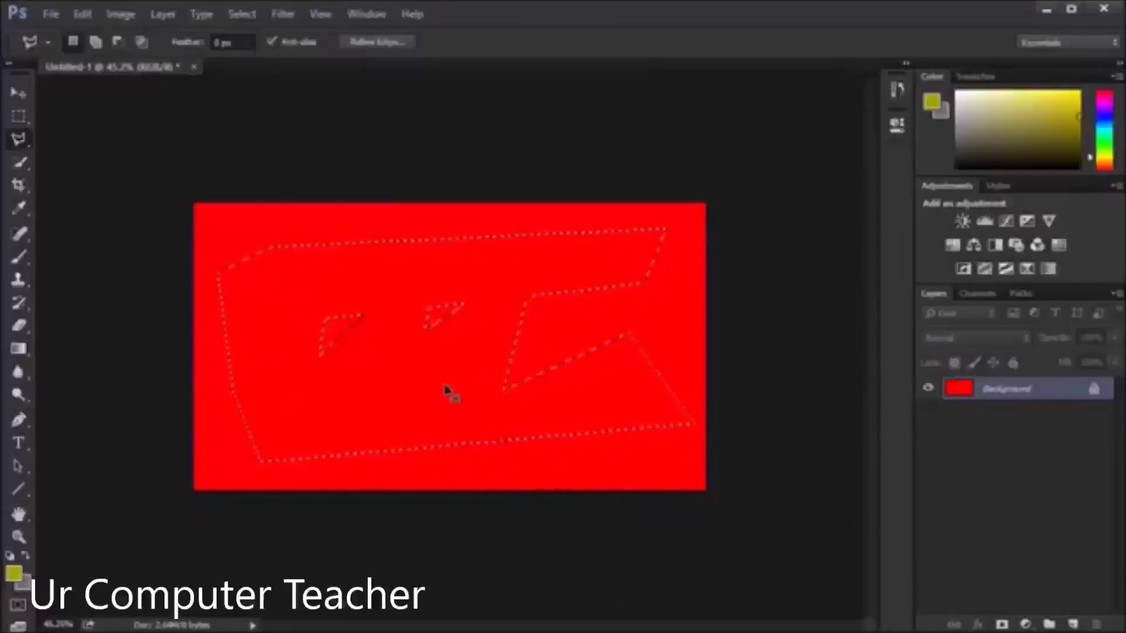
{"action": "key", "text": "ctrl+d"}
Step: Draw a Polygonal Lasso selection with many crossing straight segments across the canvas and close it from its last corner near the upper right
{"action": "left_click", "coordinate": [305, 270]}
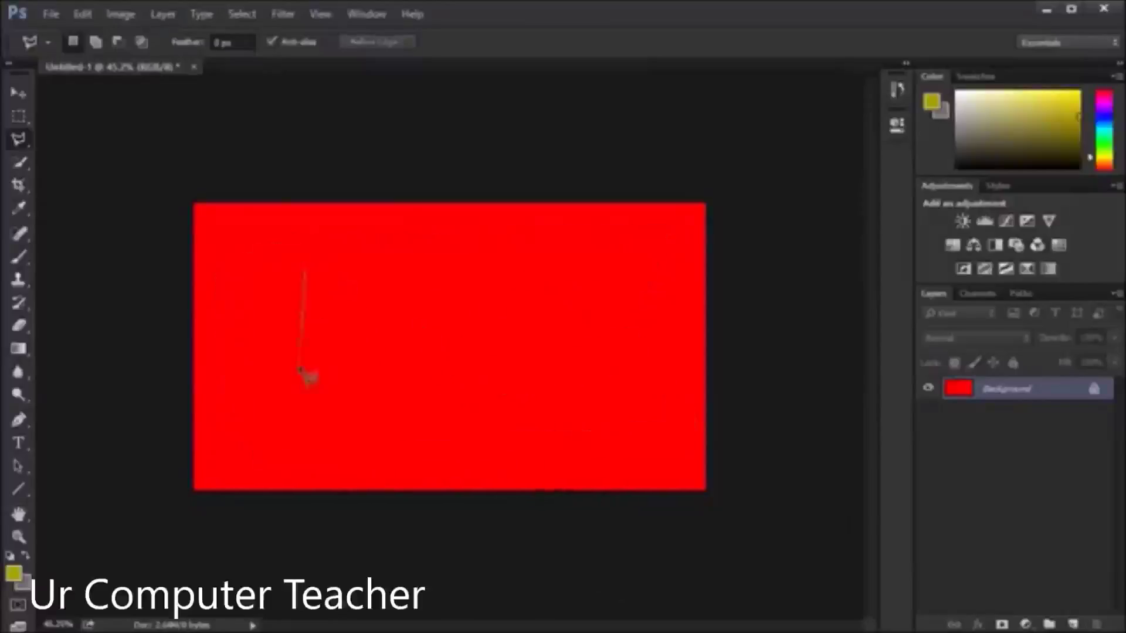
{"action": "left_click", "coordinate": [316, 385]}
{"action": "left_click", "coordinate": [513, 428]}
{"action": "left_click", "coordinate": [604, 290]}
{"action": "left_click", "coordinate": [185, 312]}
{"action": "left_click", "coordinate": [396, 255]}
{"action": "left_click", "coordinate": [276, 246]}
{"action": "left_click", "coordinate": [327, 226]}
{"action": "left_click", "coordinate": [322, 278]}
{"action": "left_click", "coordinate": [300, 355]}
{"action": "left_click", "coordinate": [253, 270]}
{"action": "left_click", "coordinate": [208, 397]}
{"action": "left_click", "coordinate": [481, 365]}
{"action": "left_click", "coordinate": [524, 220]}
{"action": "left_click", "coordinate": [609, 373]}
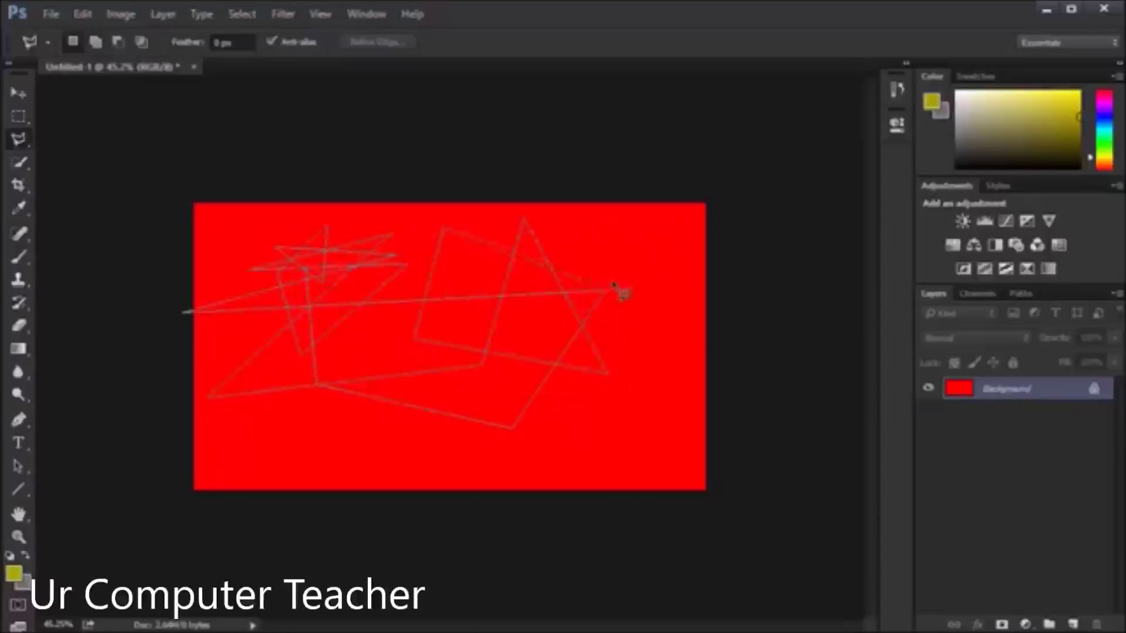
{"action": "double_click", "coordinate": [614, 249]}
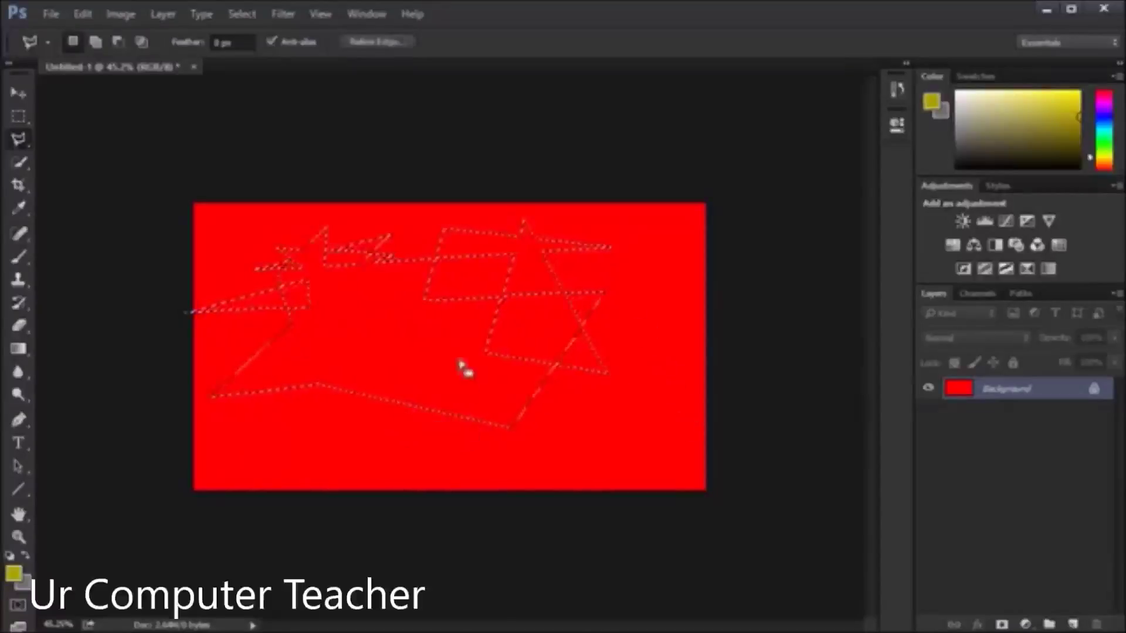
Step: Switch the Polygonal Lasso to Add to Selection and add a straight-sided area extending past the selection's lower right edge
{"action": "left_click", "coordinate": [96, 45]}
{"action": "left_click", "coordinate": [624, 236]}
{"action": "left_click", "coordinate": [547, 462]}
{"action": "left_click", "coordinate": [354, 463]}
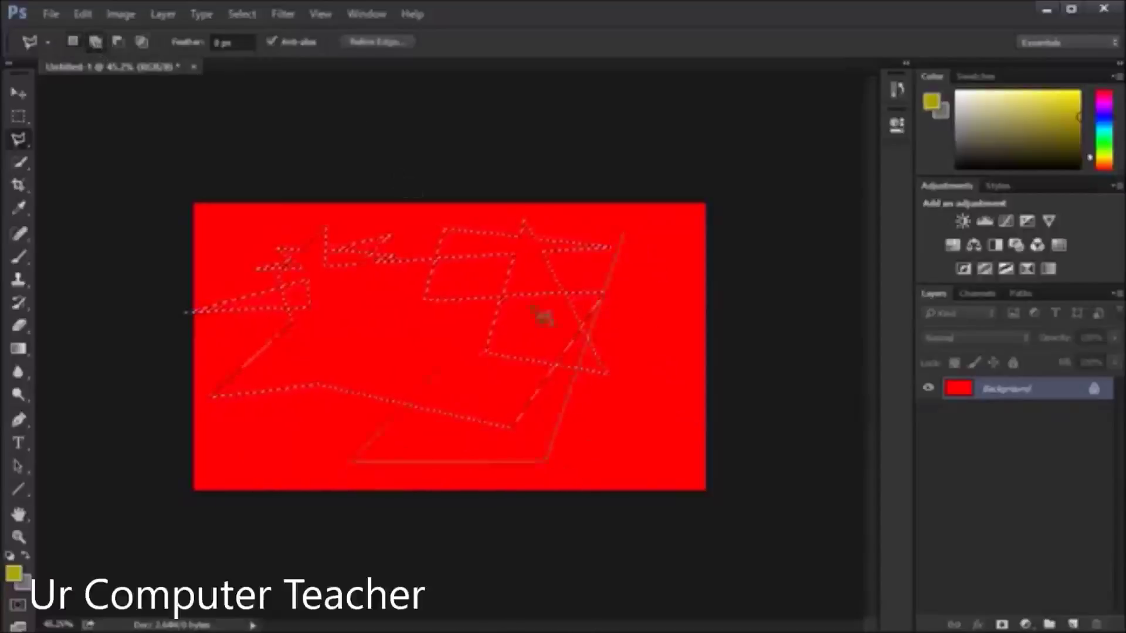
{"action": "left_click", "coordinate": [623, 236]}
Step: Switch the Polygonal Lasso to Subtract from Selection and cut off the selection's lower edge with a straight-sided area reaching below the canvas
{"action": "left_click", "coordinate": [118, 42]}
{"action": "left_click", "coordinate": [592, 416]}
{"action": "left_click", "coordinate": [261, 421]}
{"action": "left_click", "coordinate": [257, 472]}
{"action": "left_click", "coordinate": [721, 581]}
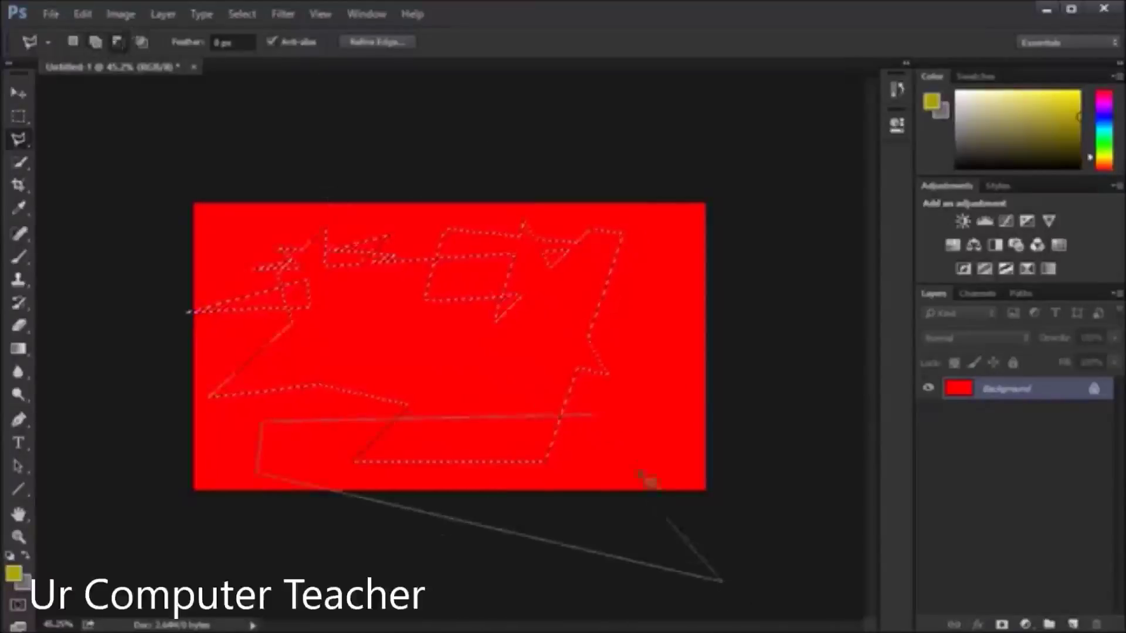
{"action": "left_click", "coordinate": [594, 416]}
Step: Intersect the selection with a tall four-sided Polygonal Lasso area across its left half, and deselect everything
{"action": "left_click", "coordinate": [143, 42]}
{"action": "left_click", "coordinate": [295, 227]}
{"action": "left_click", "coordinate": [269, 431]}
{"action": "left_click", "coordinate": [499, 449]}
{"action": "left_click", "coordinate": [437, 207]}
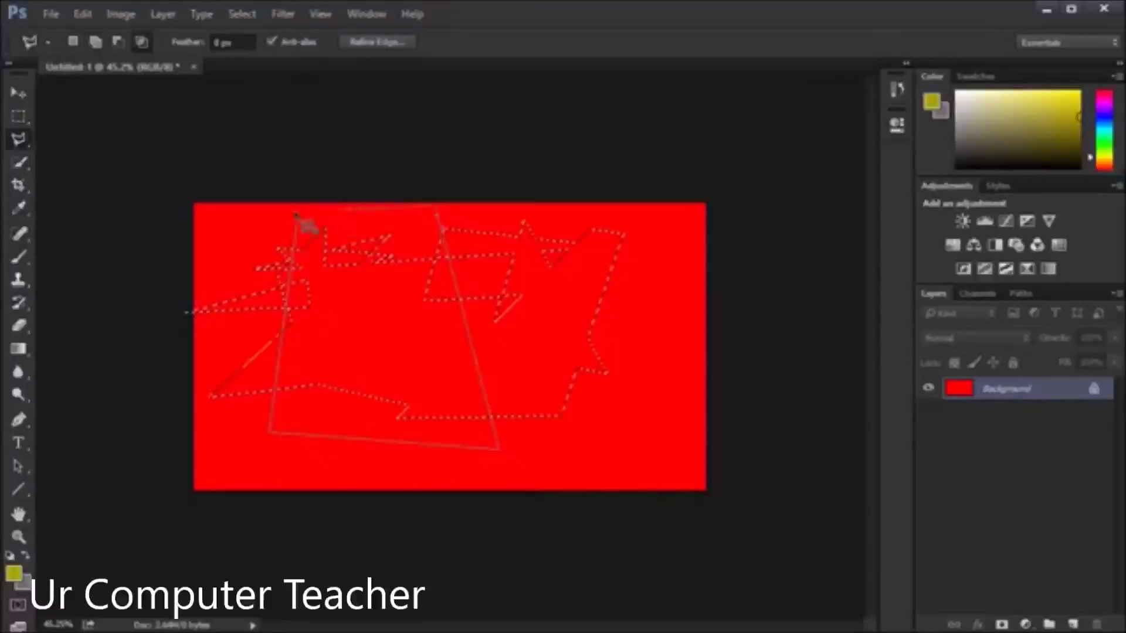
{"action": "left_click", "coordinate": [295, 228]}
{"action": "key", "text": "ctrl+d"}
{"action": "key", "text": "v"}
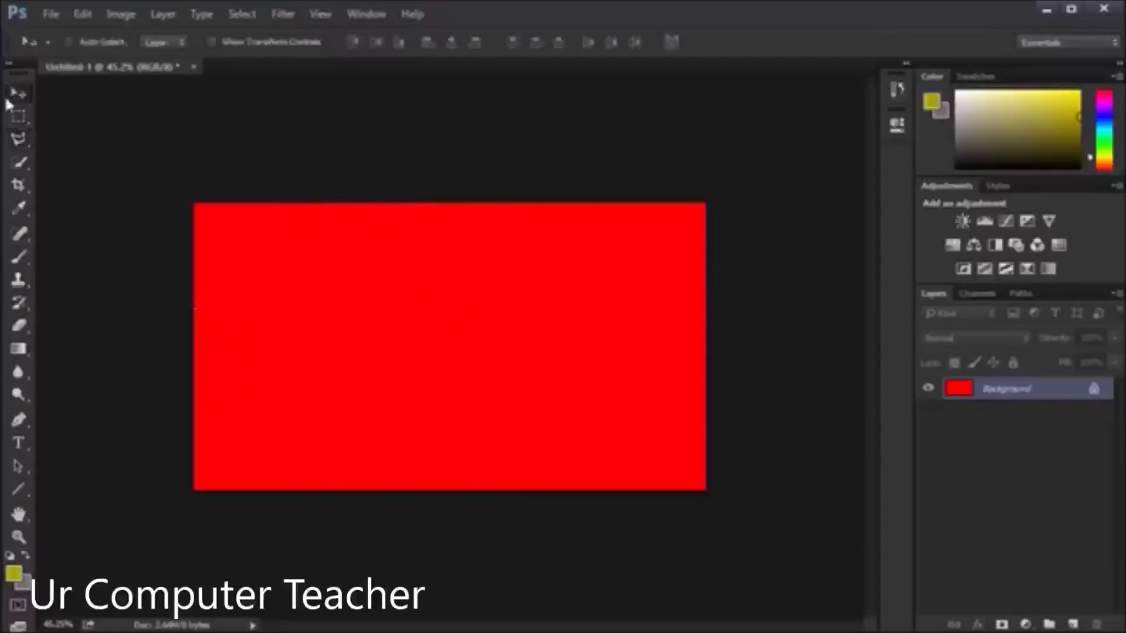
Step: Select the whole red canvas with the Quick Selection tool, and deselect it
{"action": "left_click", "coordinate": [19, 163]}
{"action": "left_click", "coordinate": [88, 161]}
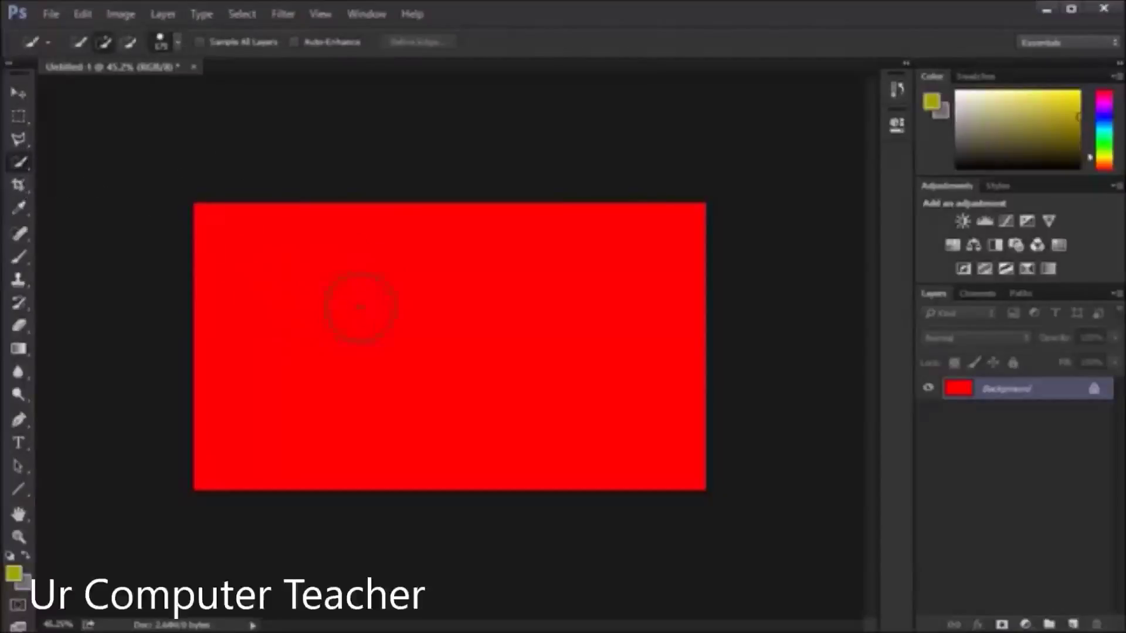
{"action": "left_click", "coordinate": [368, 306]}
{"action": "left_click", "coordinate": [386, 307]}
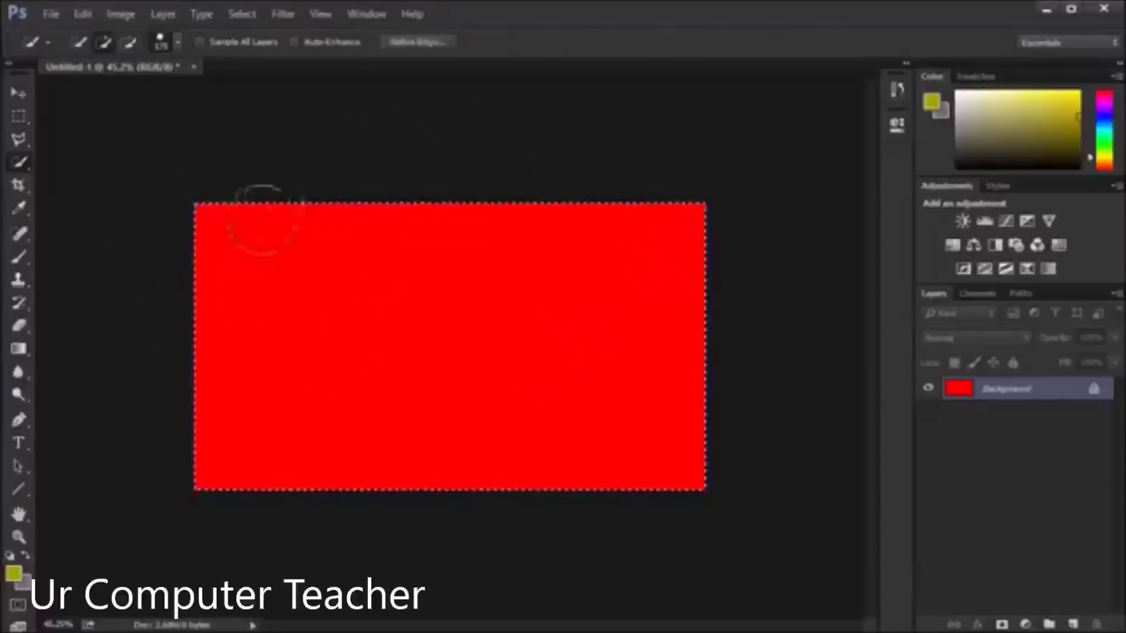
{"action": "right_click", "coordinate": [20, 164]}
{"action": "left_click", "coordinate": [32, 153]}
{"action": "key", "text": "ctrl+d"}
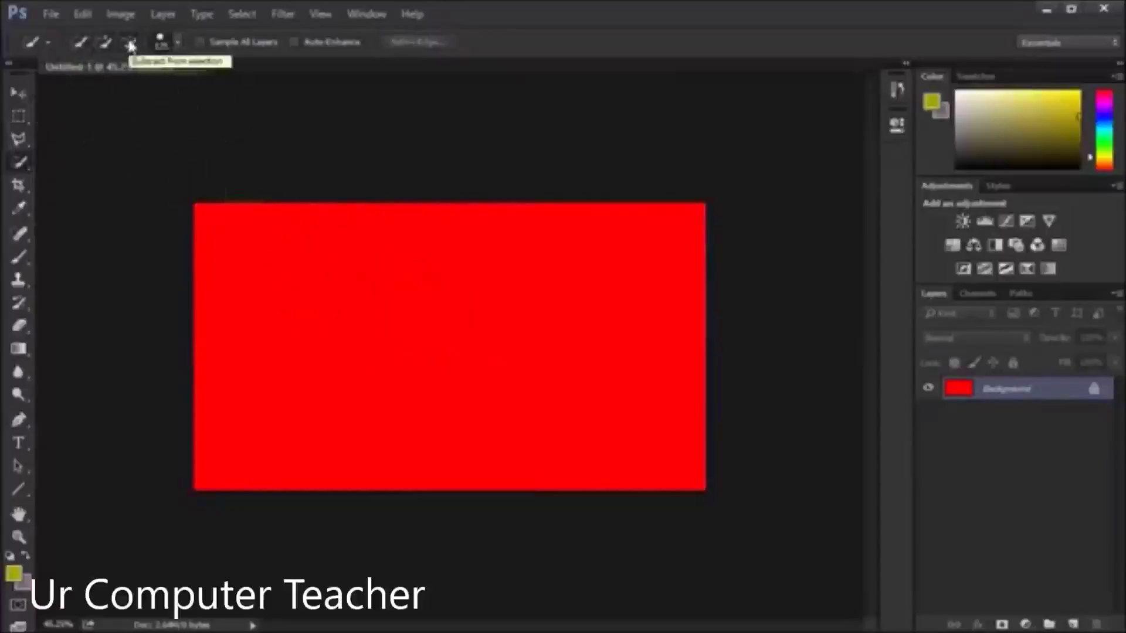
Step: Try to draw two rectangular marquee selections on the red canvas
{"action": "left_click", "coordinate": [19, 116]}
{"action": "left_click_drag", "start_coordinate": [195, 203], "coordinate": [382, 203]}
{"action": "left_click_drag", "start_coordinate": [481, 344], "coordinate": [606, 410]}
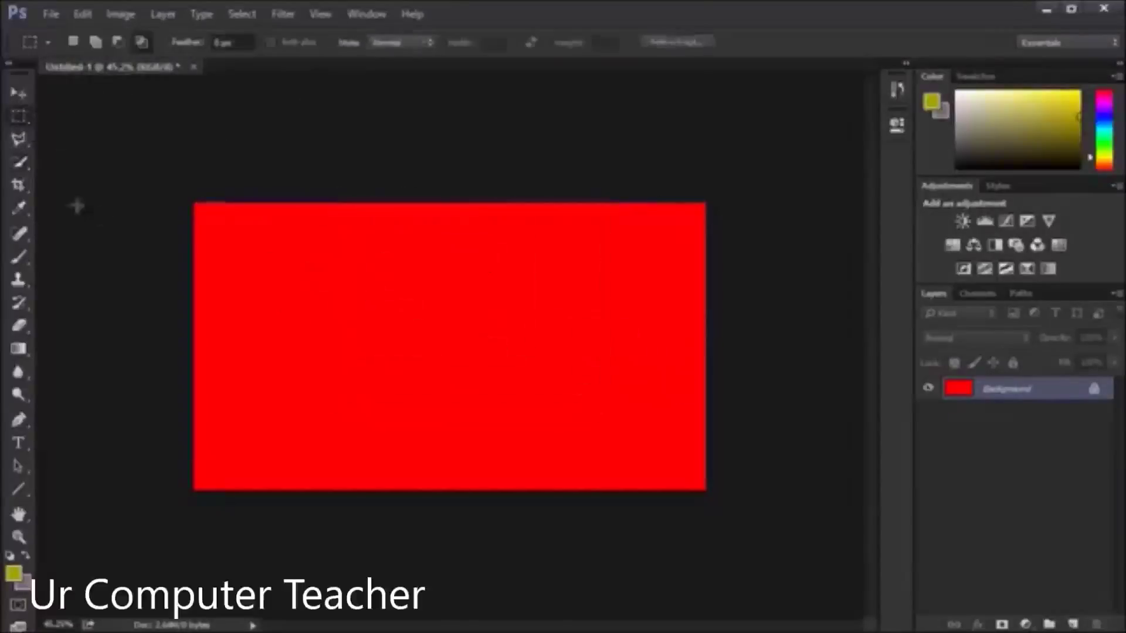
Step: Apply the Quick Selection tool to the canvas, switch it through add to New Selection mode, and deselect everything
{"action": "left_click", "coordinate": [21, 163]}
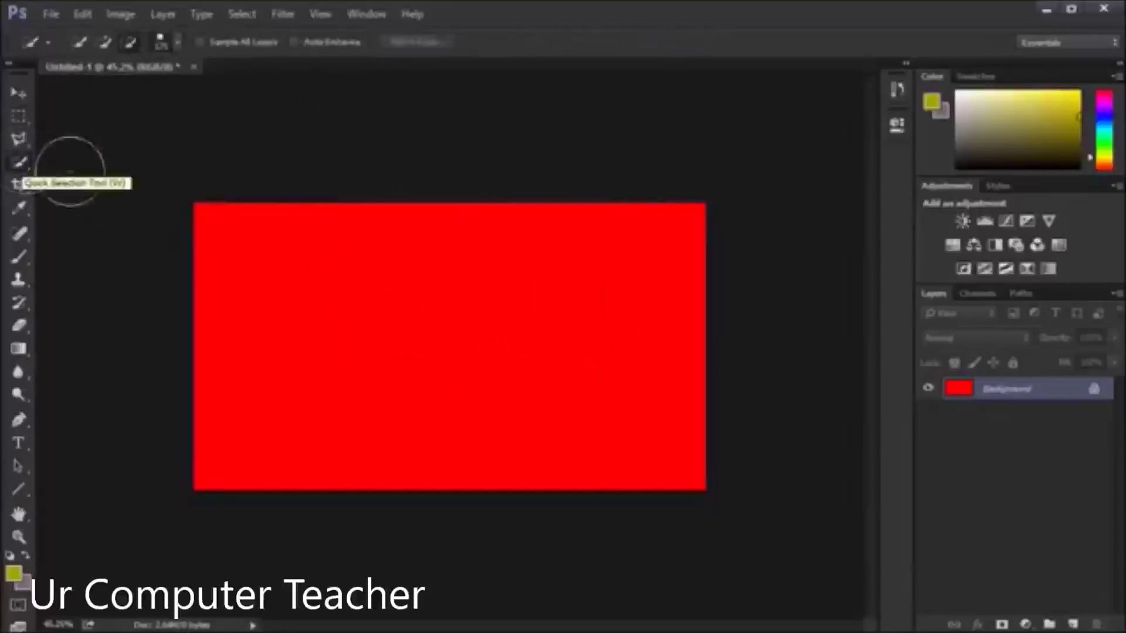
{"action": "left_click_drag", "start_coordinate": [495, 343], "coordinate": [440, 327]}
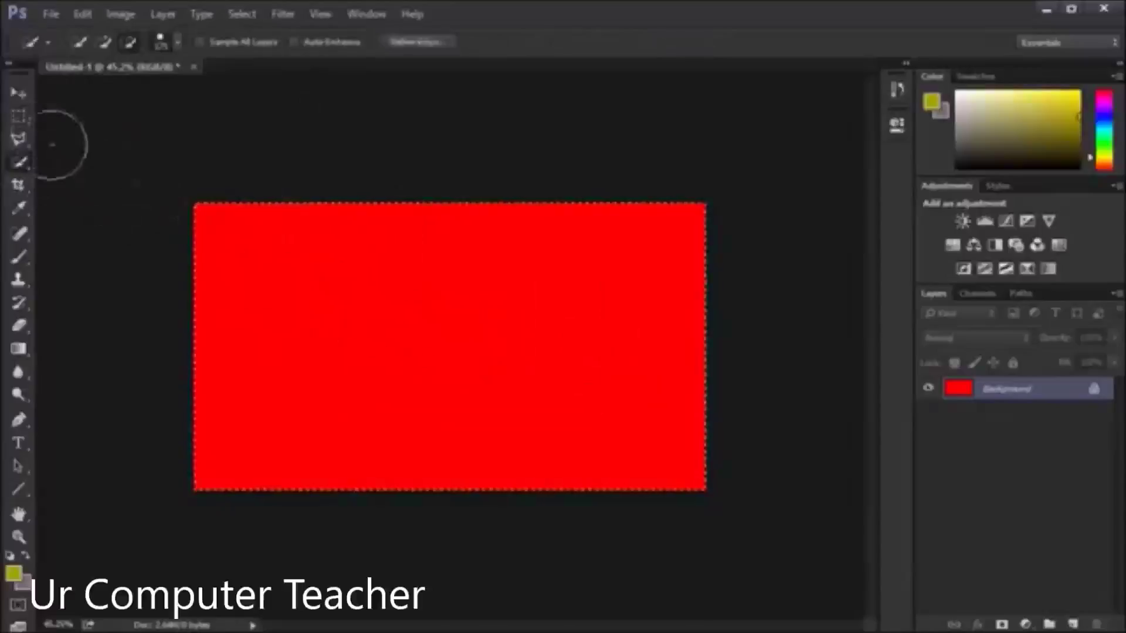
{"action": "left_click", "coordinate": [105, 42]}
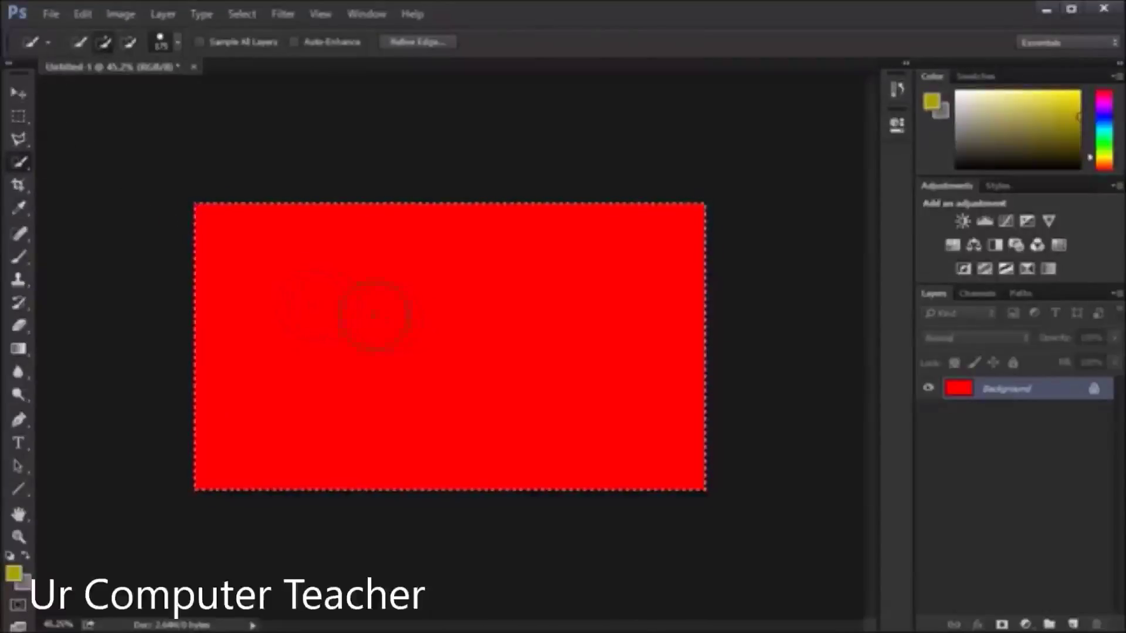
{"action": "left_click", "coordinate": [76, 43]}
{"action": "key", "text": "ctrl+d"}
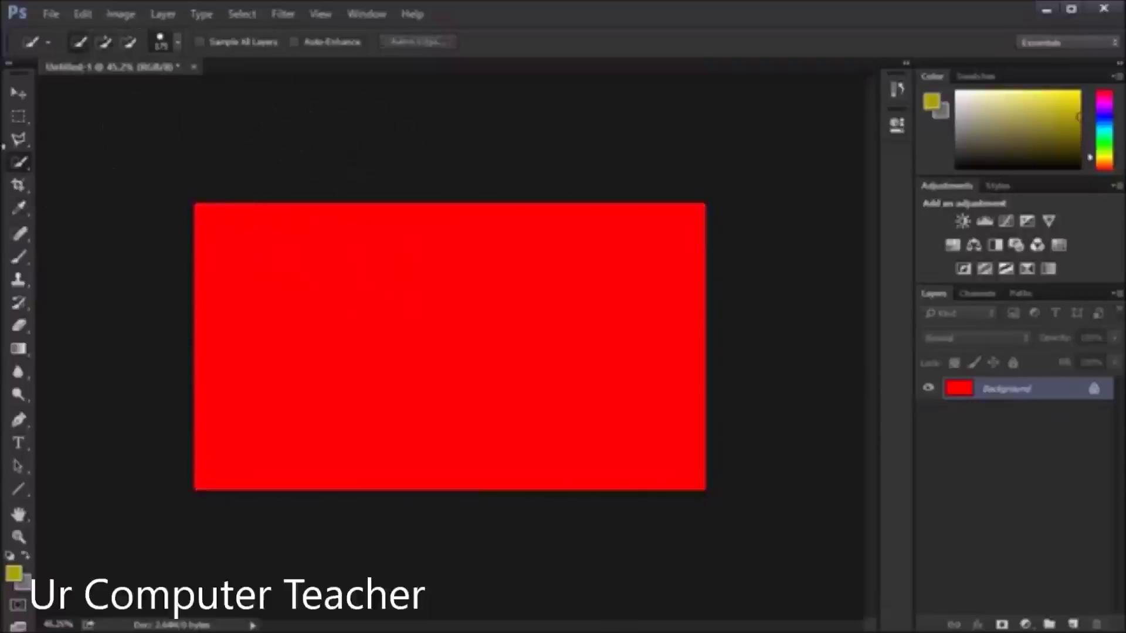
Step: Select the red canvas with the Magic Wand tool, and deselect it
{"action": "right_click", "coordinate": [18, 169]}
{"action": "left_click", "coordinate": [100, 176]}
{"action": "left_click", "coordinate": [387, 269]}
{"action": "key", "text": "ctrl+d"}
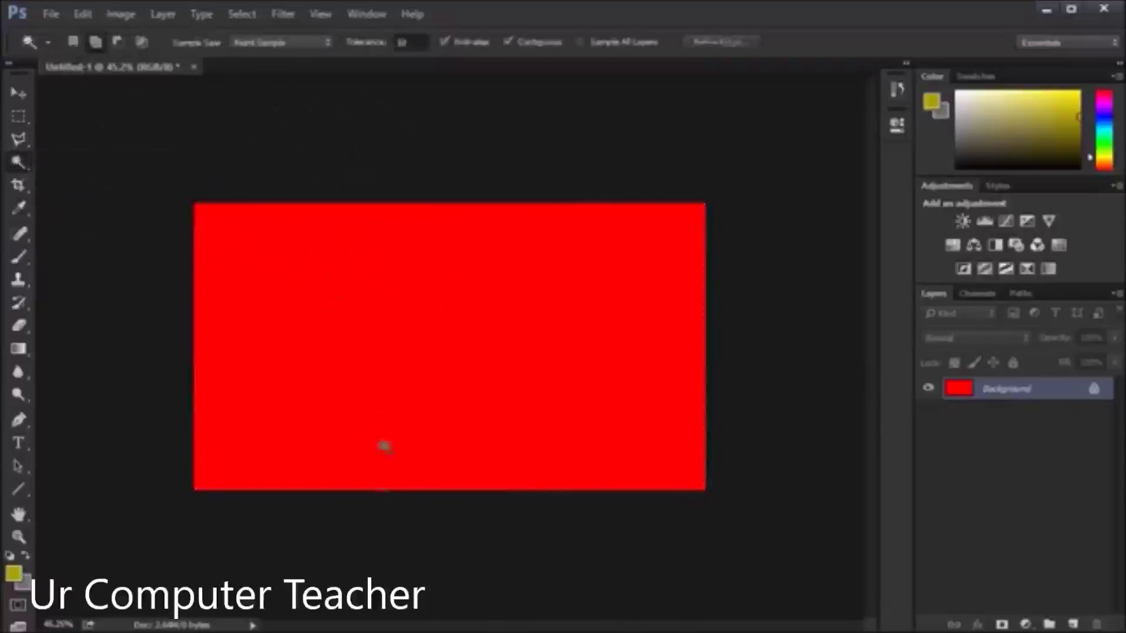
Step: Open Mario.jpg from the file window as a separate document, keeping the Magic Wand as the active tool
{"action": "key", "text": "alt+Tab"}
{"action": "left_click_drag", "start_coordinate": [824, 207], "coordinate": [296, 81]}
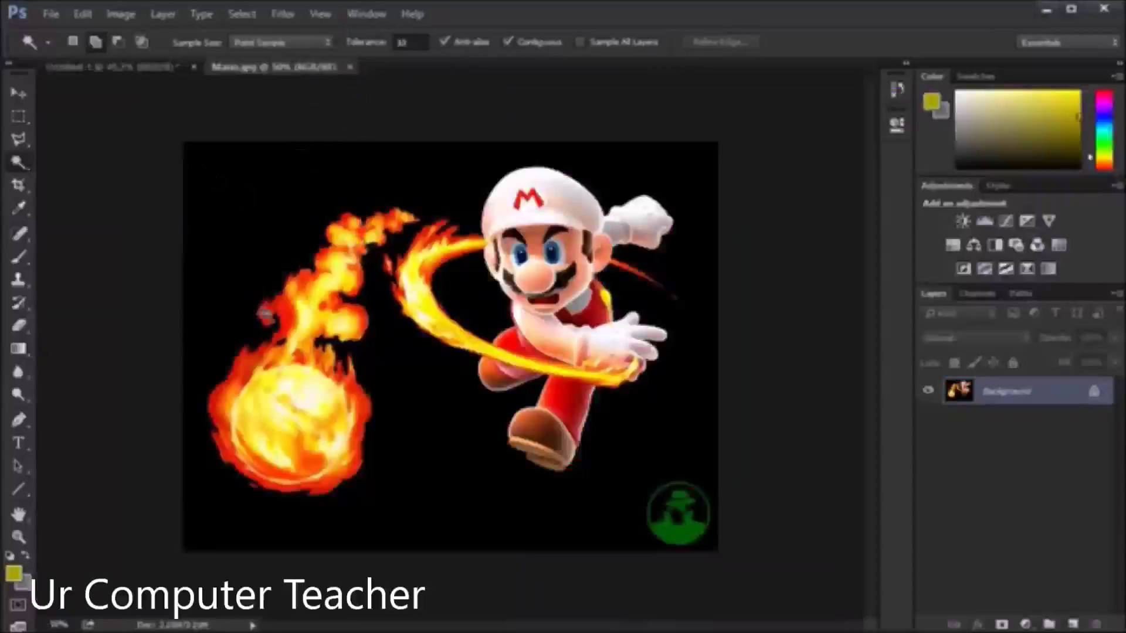
{"action": "key", "text": "ctrl+plus"}
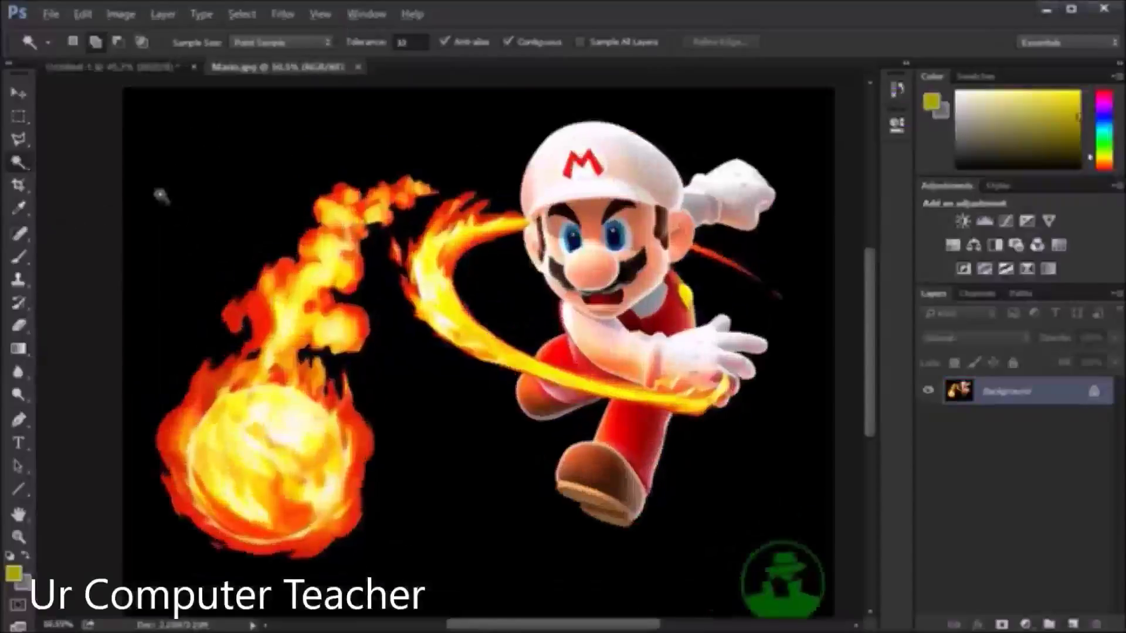
{"action": "right_click", "coordinate": [16, 166]}
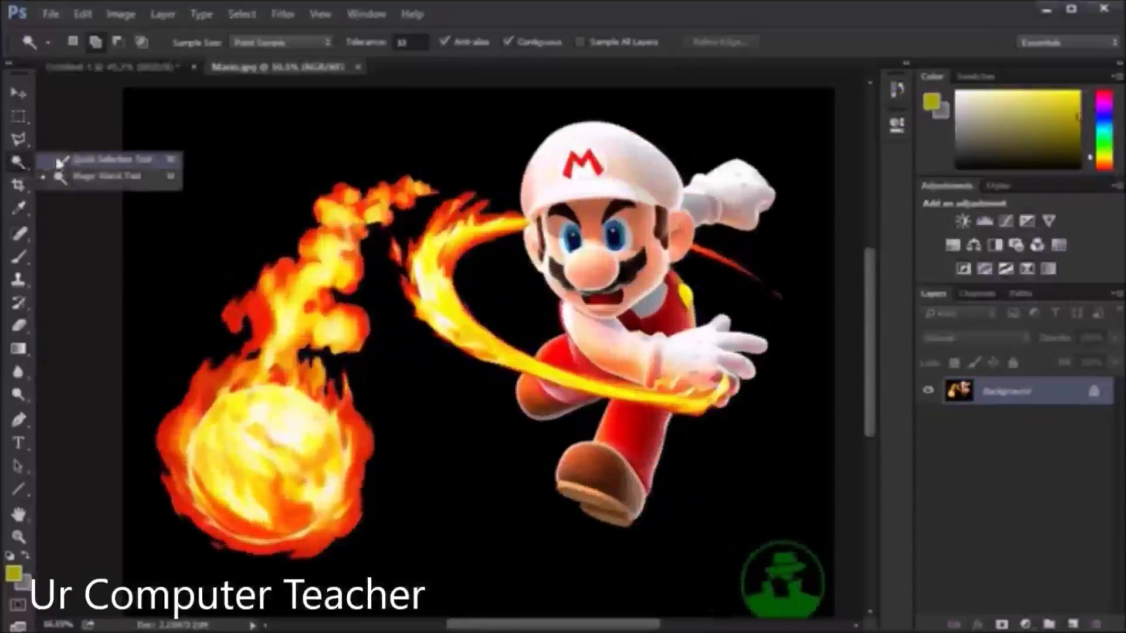
{"action": "left_click", "coordinate": [91, 180]}
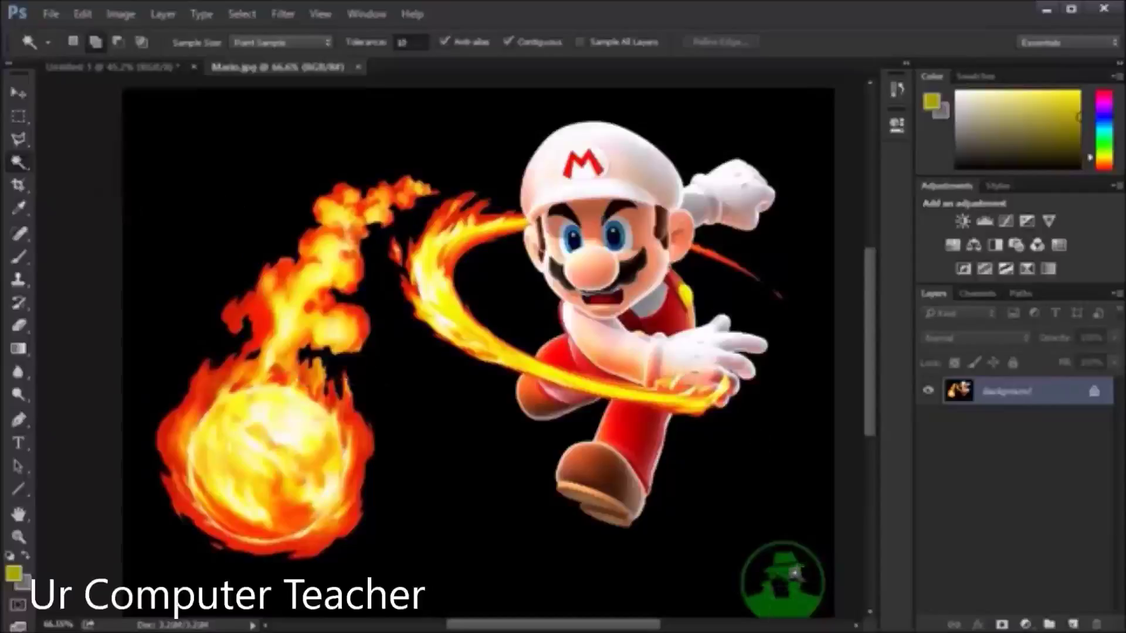
Step: Select the solid green body in the lower part of the round logo with the Magic Wand
{"action": "scroll", "coordinate": [791, 552], "scroll_direction": "up", "scroll_amount": 4}
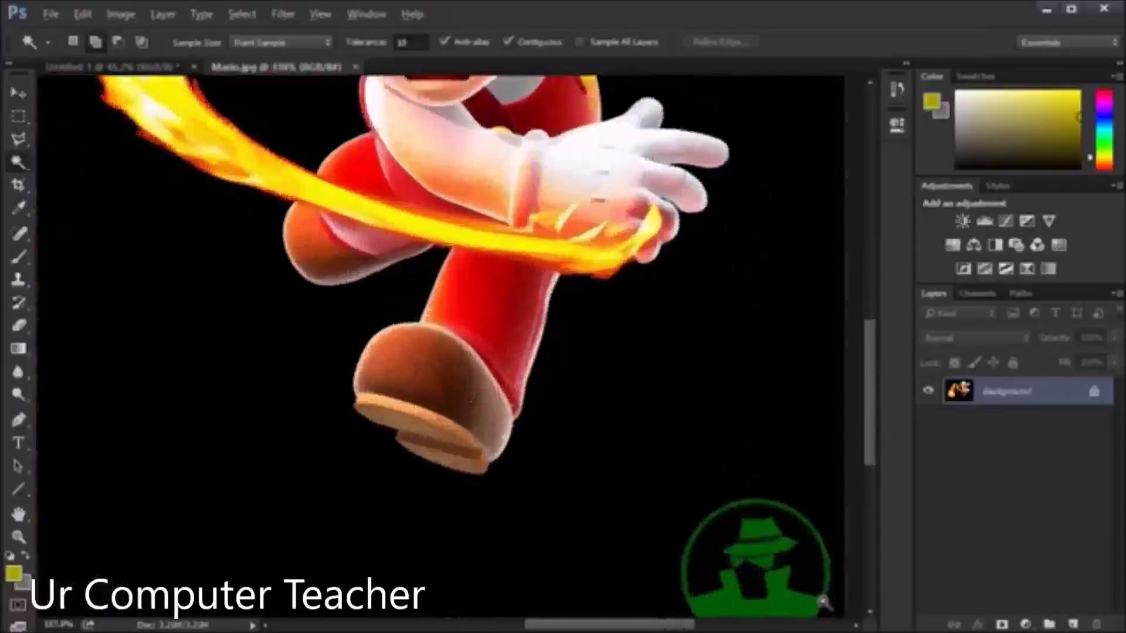
{"action": "left_click_drag", "start_coordinate": [711, 498], "coordinate": [669, 313]}
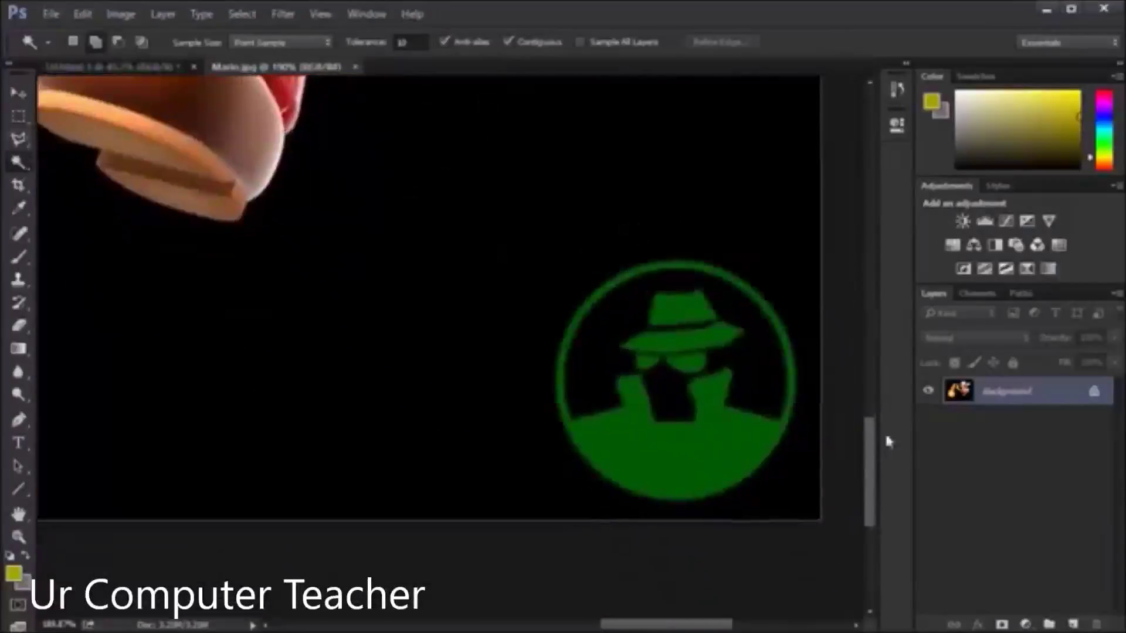
{"action": "left_click", "coordinate": [680, 474]}
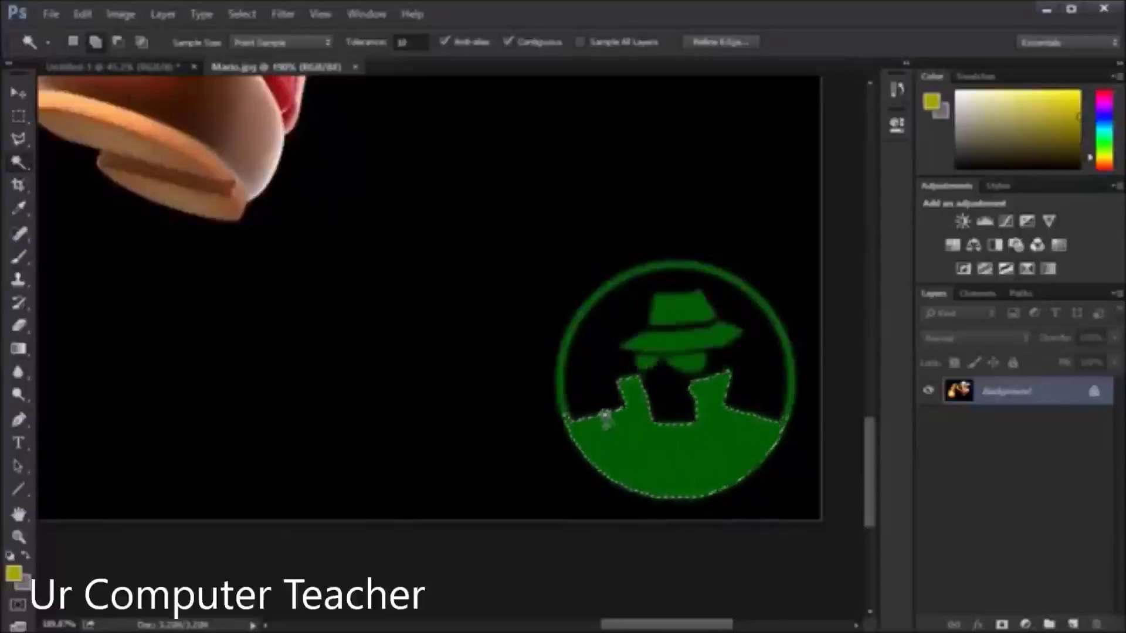
{"action": "scroll", "coordinate": [606, 418], "scroll_direction": "up", "scroll_amount": 2}
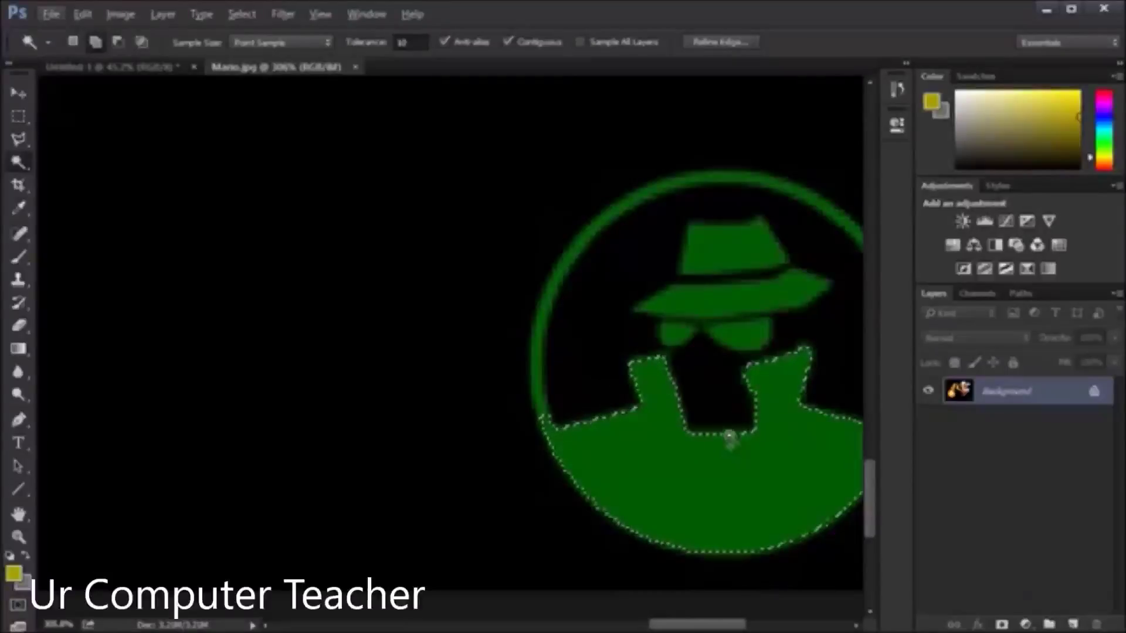
{"action": "left_click", "coordinate": [410, 42]}
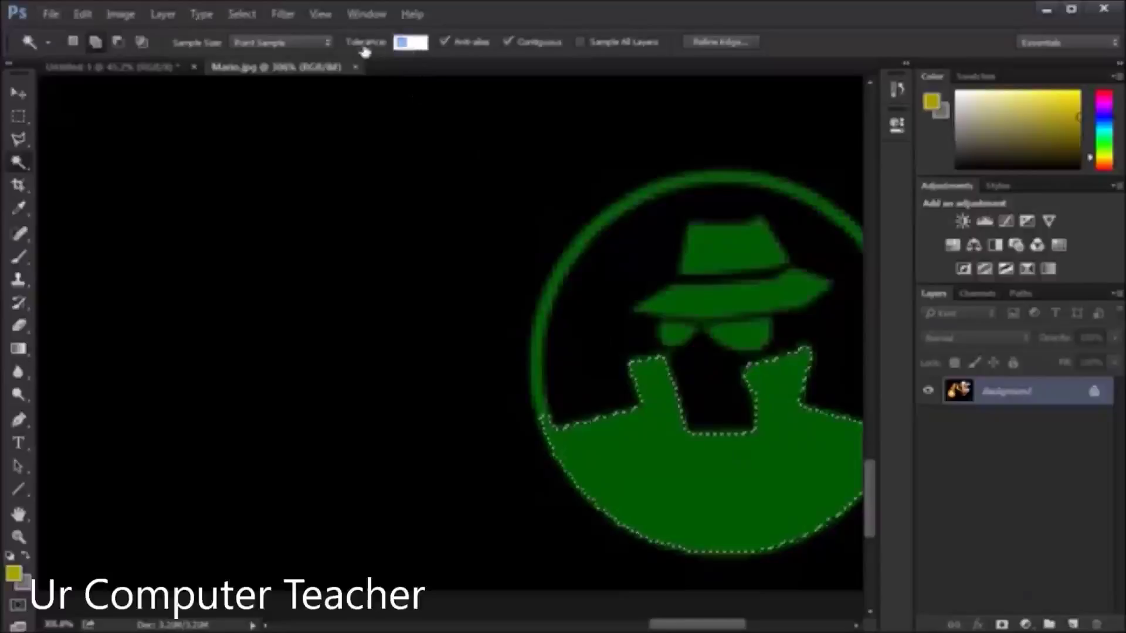
{"action": "left_click", "coordinate": [392, 135]}
{"action": "key", "text": "ctrl+z"}
Step: Select the white back of Mario's front glove with the Magic Wand at a tolerance of 10
{"action": "scroll", "coordinate": [378, 142], "scroll_direction": "up", "scroll_amount": 10}
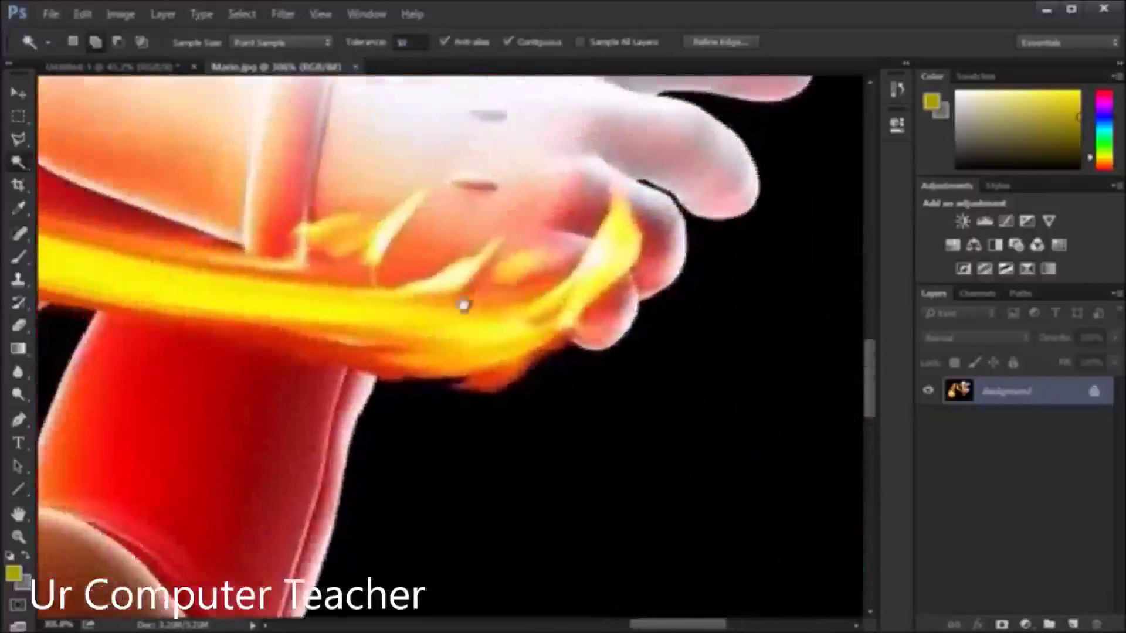
{"action": "scroll", "coordinate": [443, 466], "scroll_direction": "up", "scroll_amount": 1}
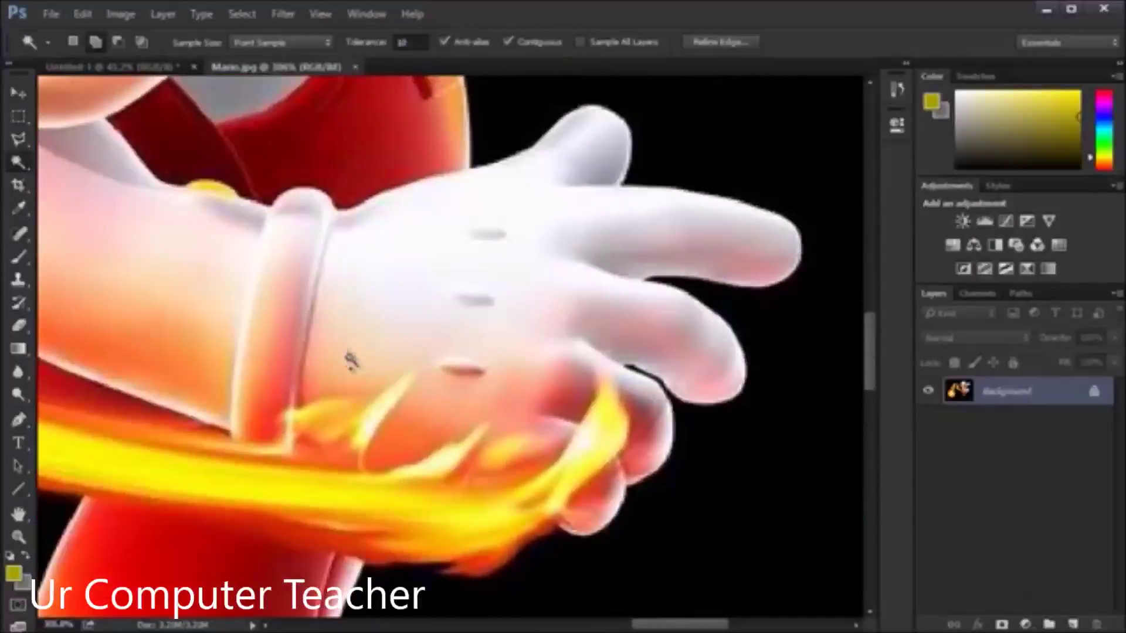
{"action": "left_click", "coordinate": [390, 279]}
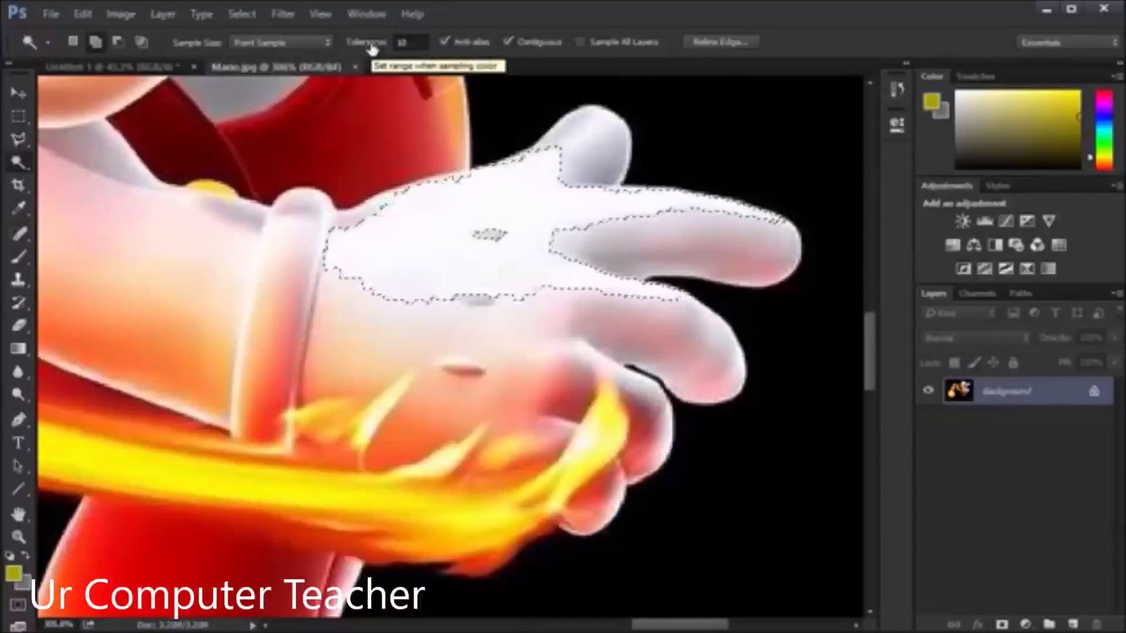
Step: Raise the Magic Wand tolerance to about 50 and extend the selection from the white back of the glove
{"action": "left_click", "coordinate": [404, 42]}
{"action": "type", "text": "200"}
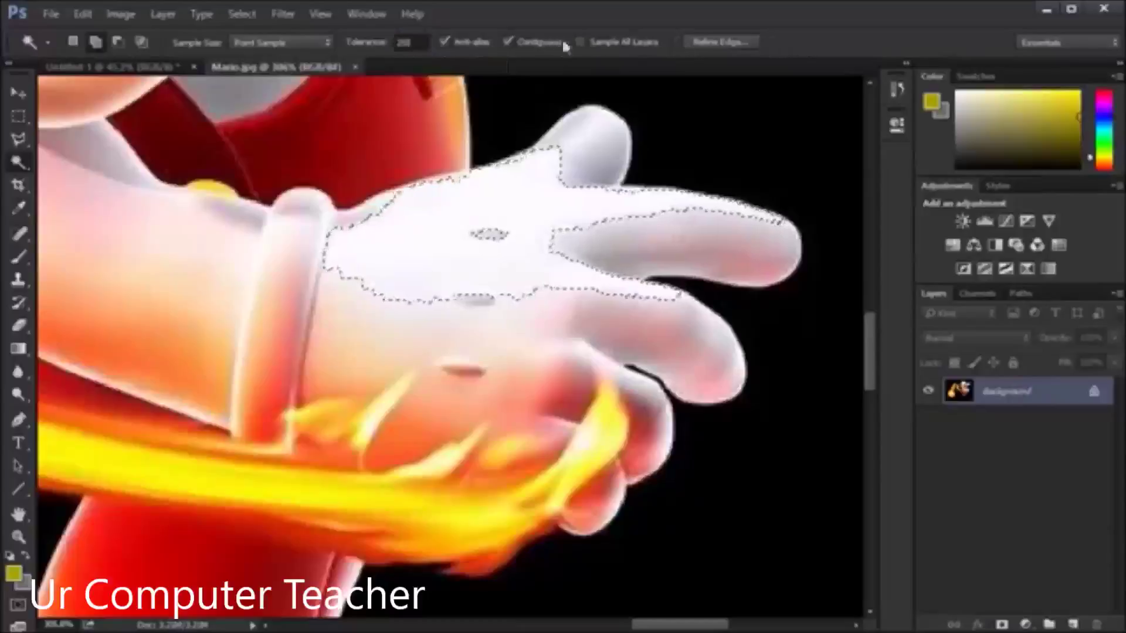
{"action": "left_click", "coordinate": [373, 46]}
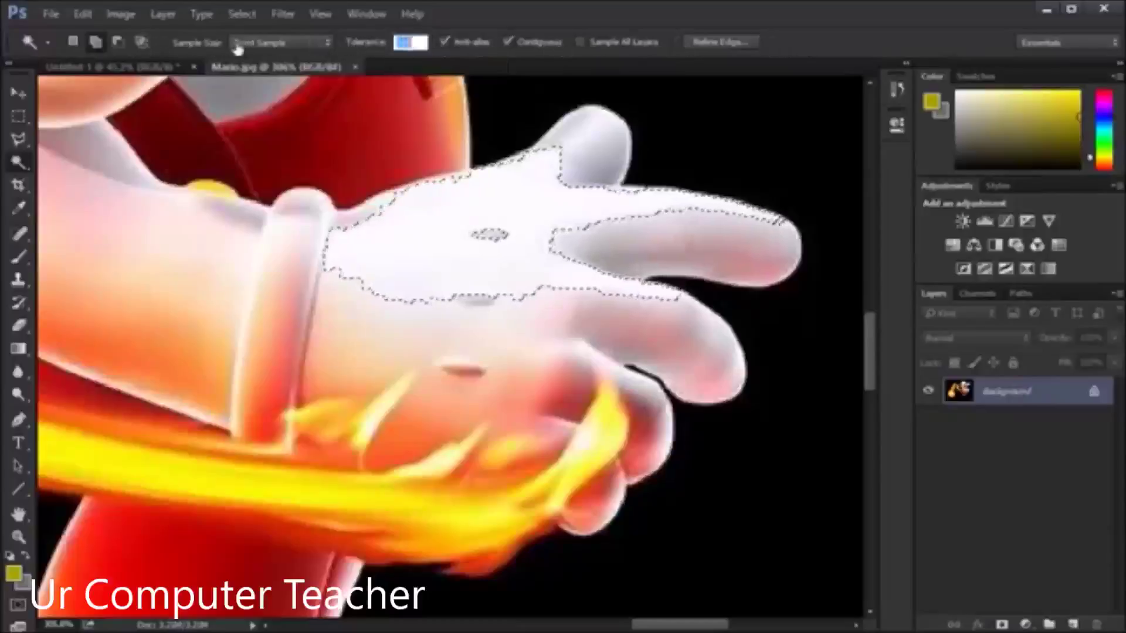
{"action": "type", "text": "50"}
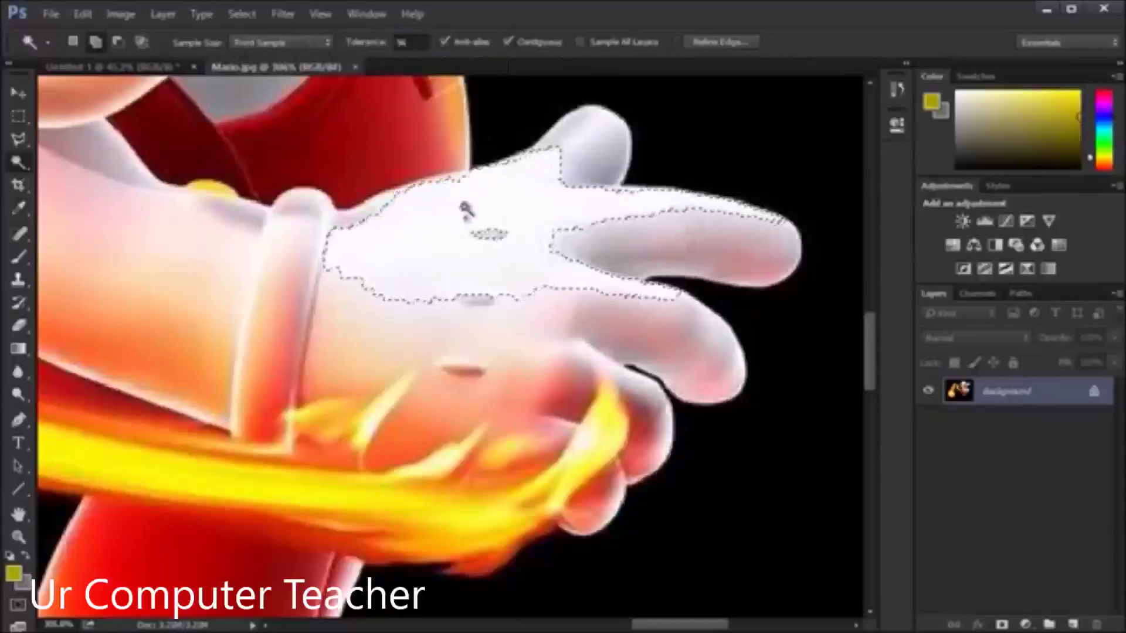
{"action": "left_click", "coordinate": [437, 230]}
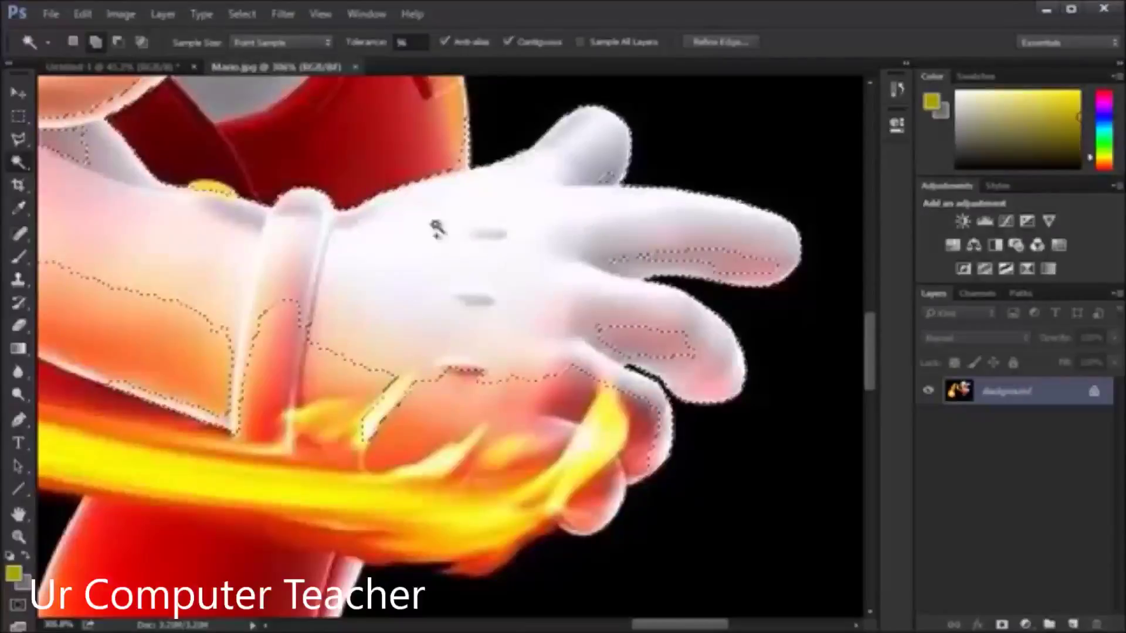
Step: Inspect the extended selection across Mario, deselect it, and set the Magic Wand tolerance to 10
{"action": "scroll", "coordinate": [437, 230], "scroll_direction": "down", "scroll_amount": 5}
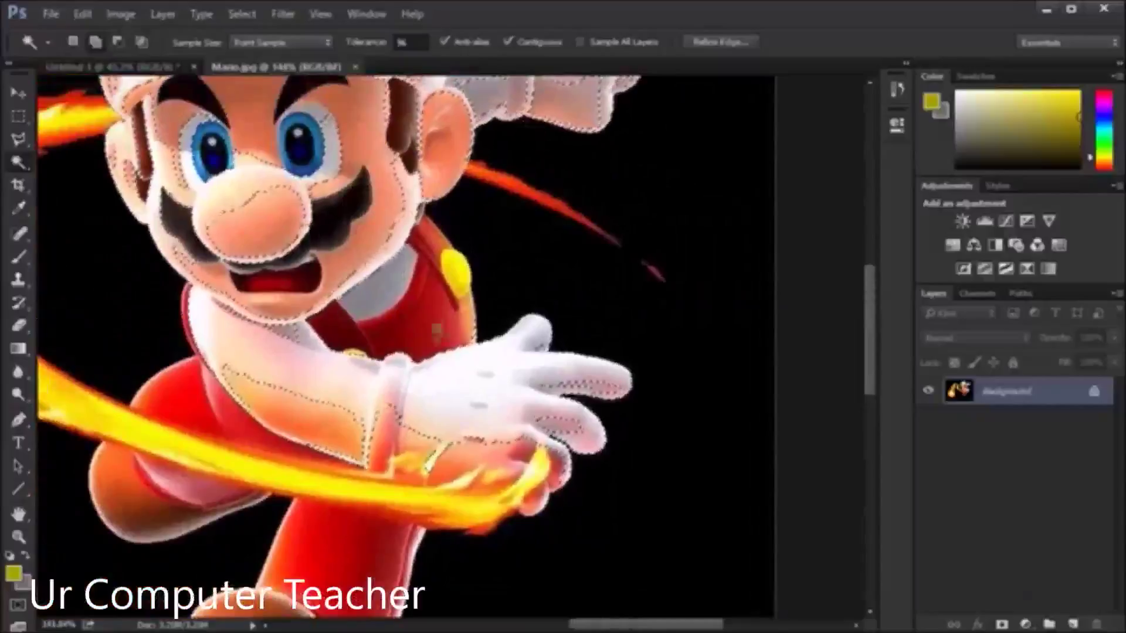
{"action": "scroll", "coordinate": [495, 395], "scroll_direction": "up", "scroll_amount": 3}
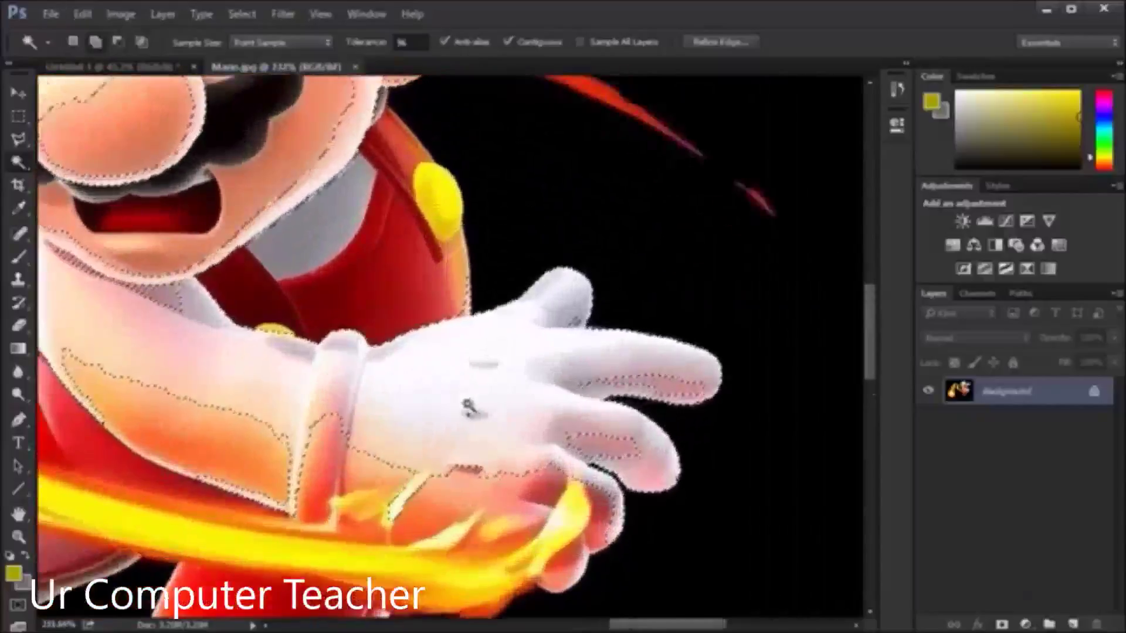
{"action": "scroll", "coordinate": [469, 407], "scroll_direction": "up", "scroll_amount": 4}
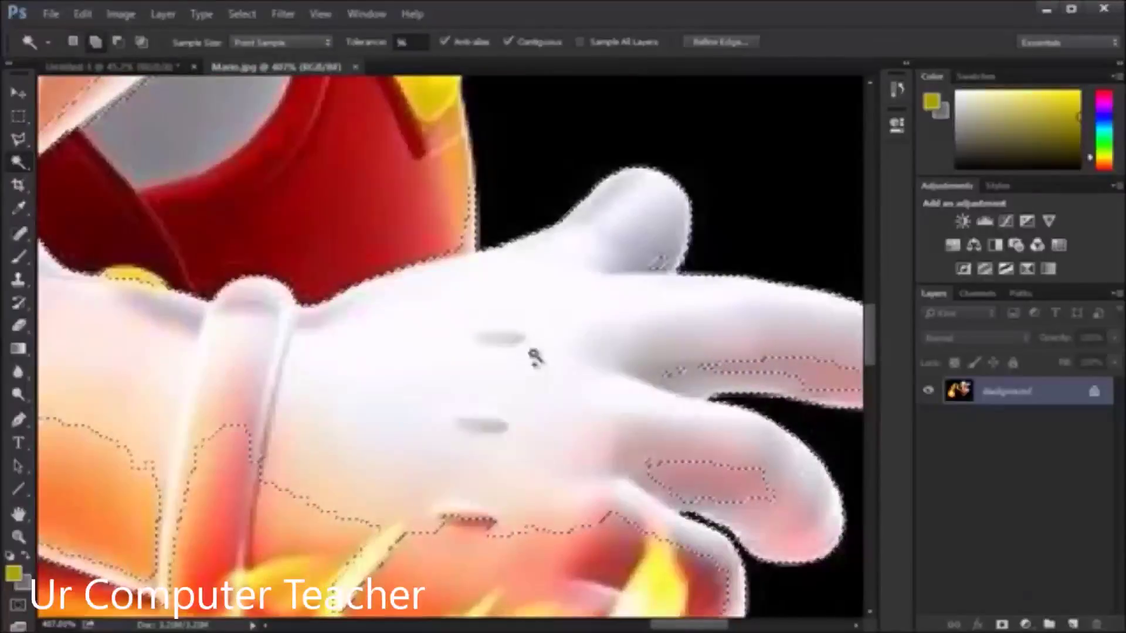
{"action": "key", "text": "ctrl+d"}
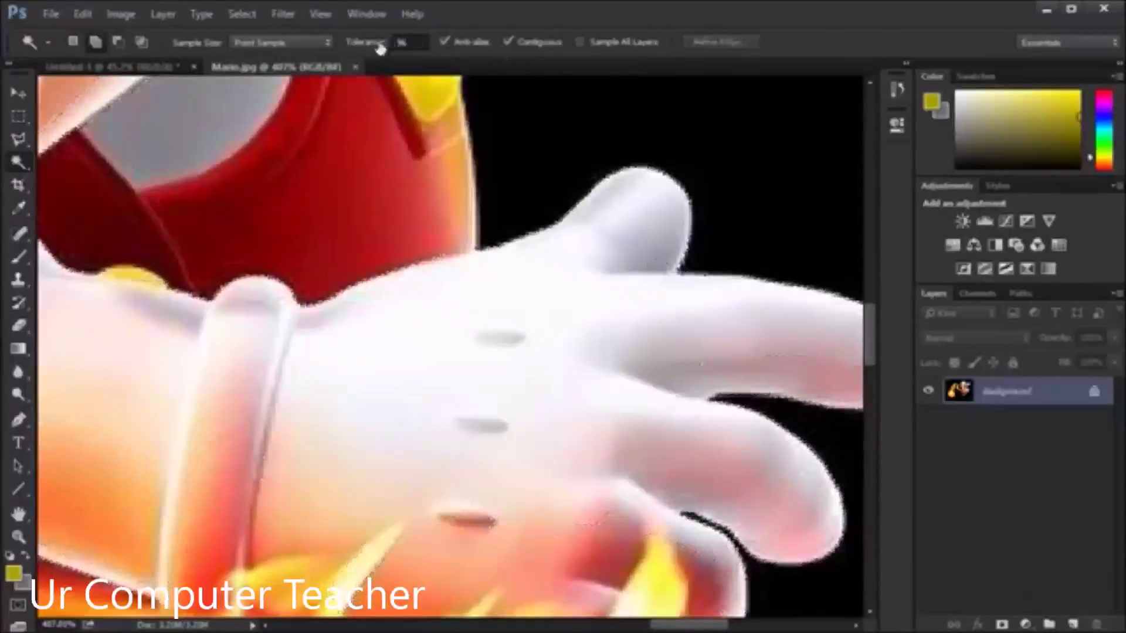
{"action": "double_click", "coordinate": [400, 42]}
{"action": "type", "text": "10"}
{"action": "key", "text": "Return"}
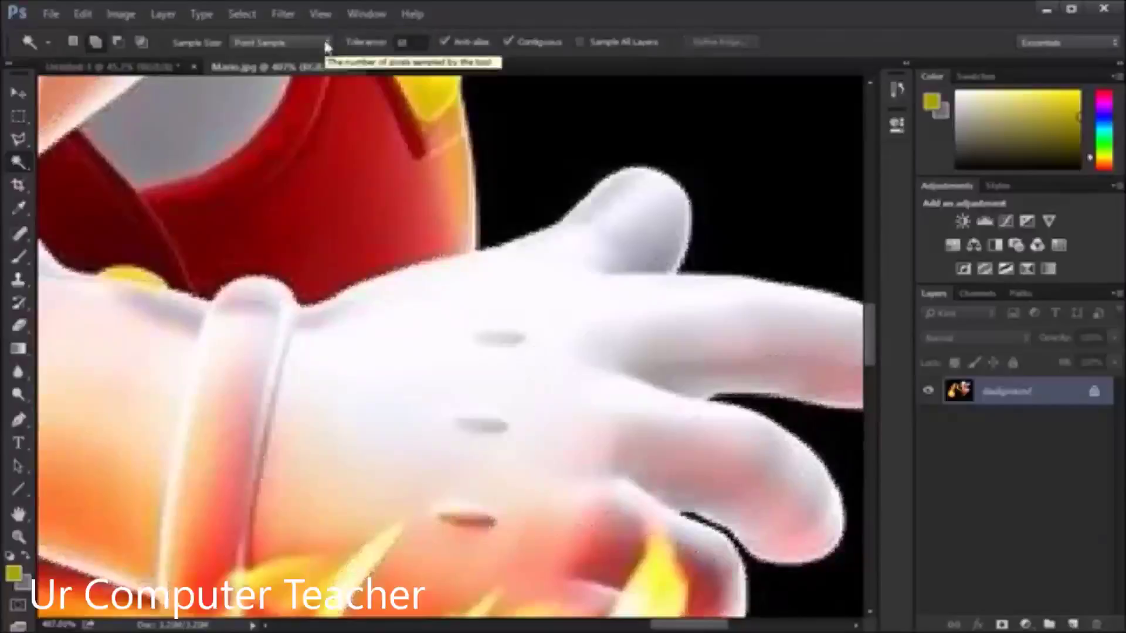
{"action": "left_click_drag", "start_coordinate": [332, 203], "coordinate": [337, 214]}
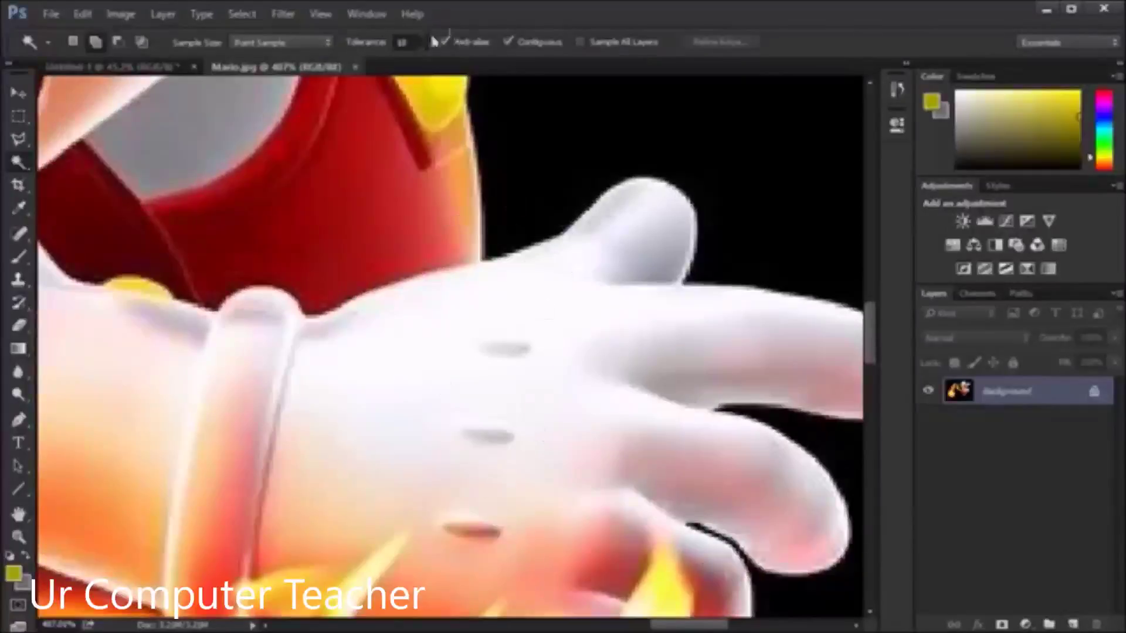
Step: Select the white back of Mario's front glove and add the paler areas below it with the Magic Wand at tolerance 10
{"action": "left_click", "coordinate": [506, 310]}
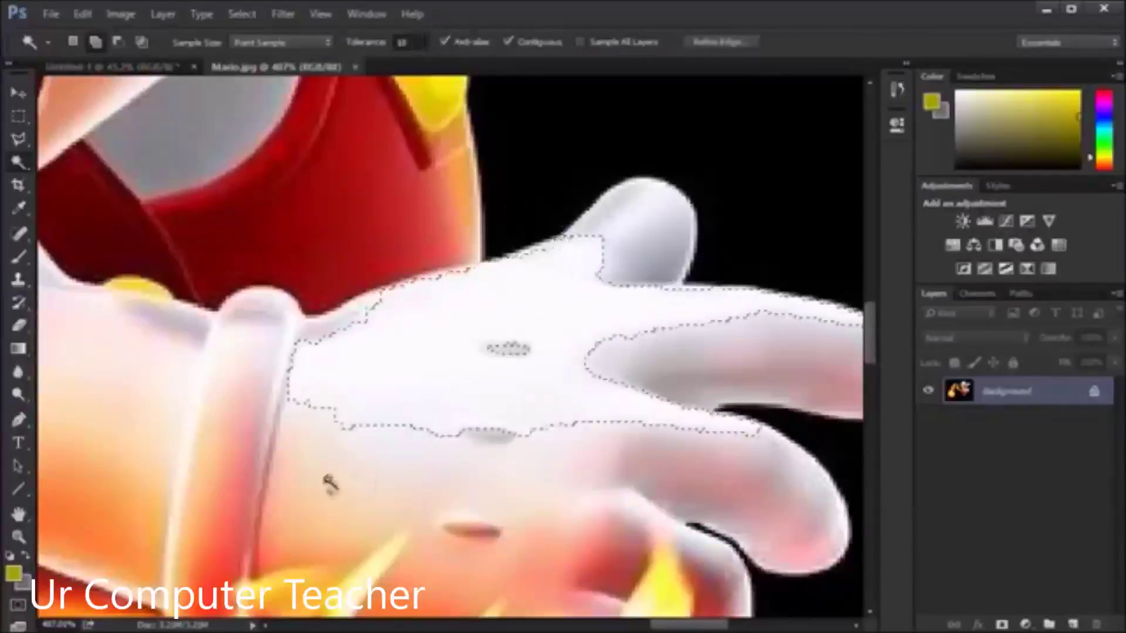
{"action": "left_click", "coordinate": [322, 463]}
{"action": "left_click", "coordinate": [371, 410]}
{"action": "left_click", "coordinate": [388, 465]}
{"action": "left_click", "coordinate": [577, 466]}
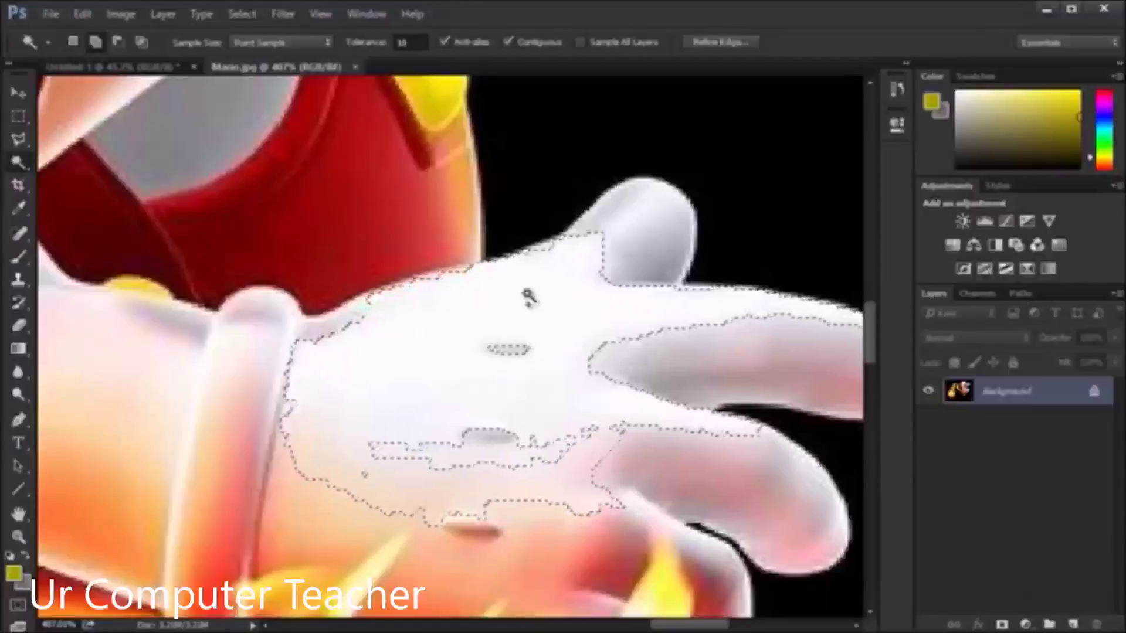
{"action": "scroll", "coordinate": [540, 406], "scroll_direction": "down", "scroll_amount": 3}
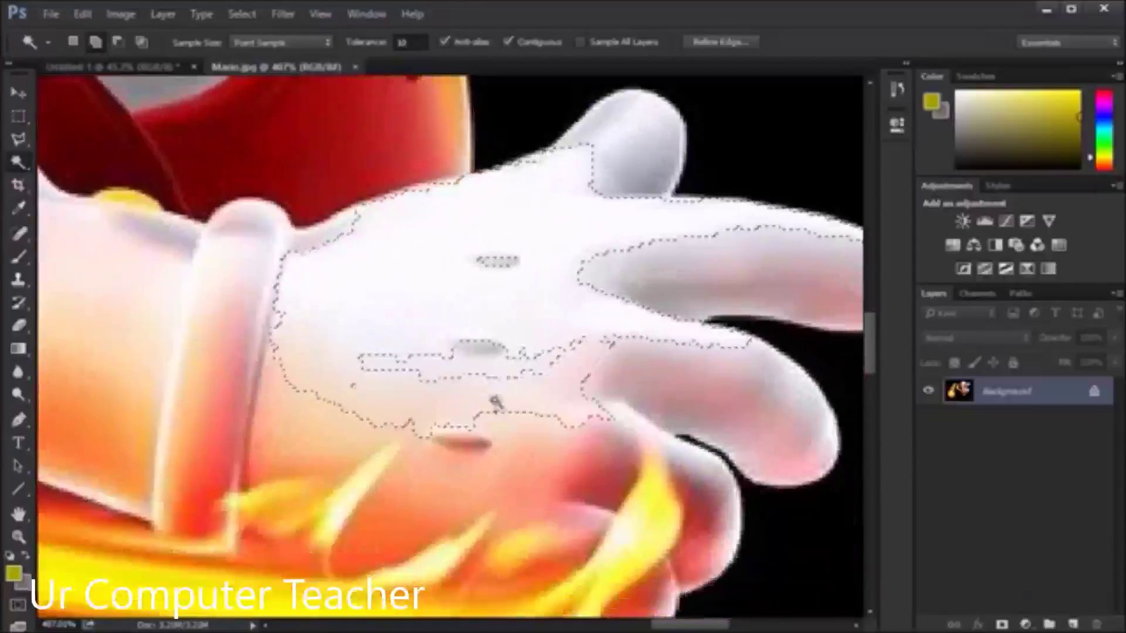
{"action": "left_click", "coordinate": [432, 448]}
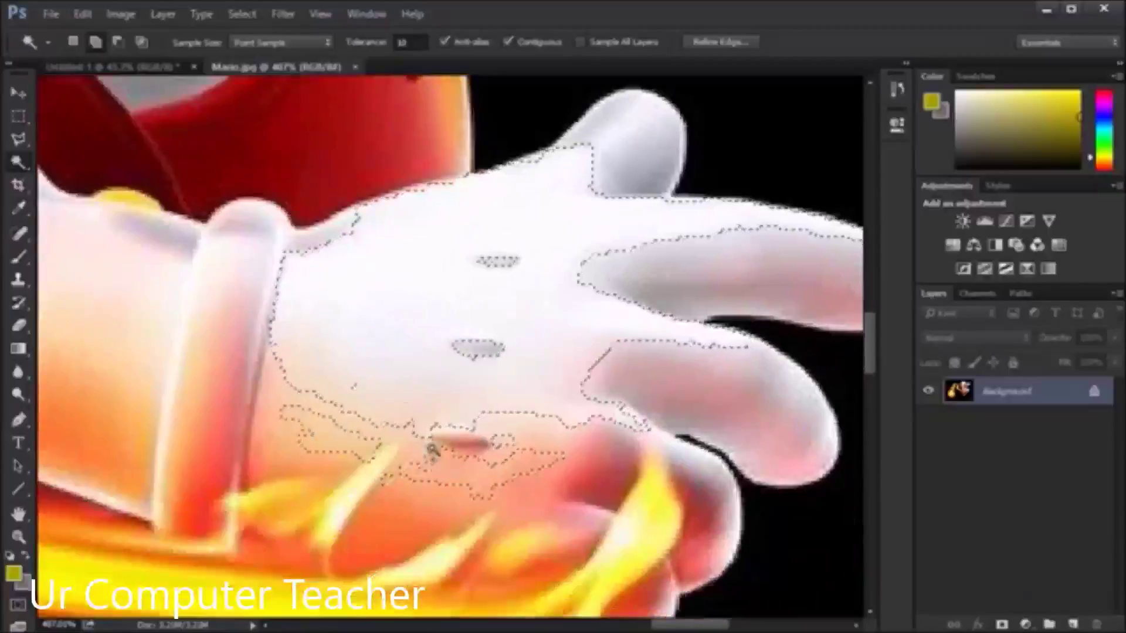
Step: Set the Magic Wand tolerance to 16 and extend the selection into the orange-tinted lower part of the glove
{"action": "left_click", "coordinate": [378, 51]}
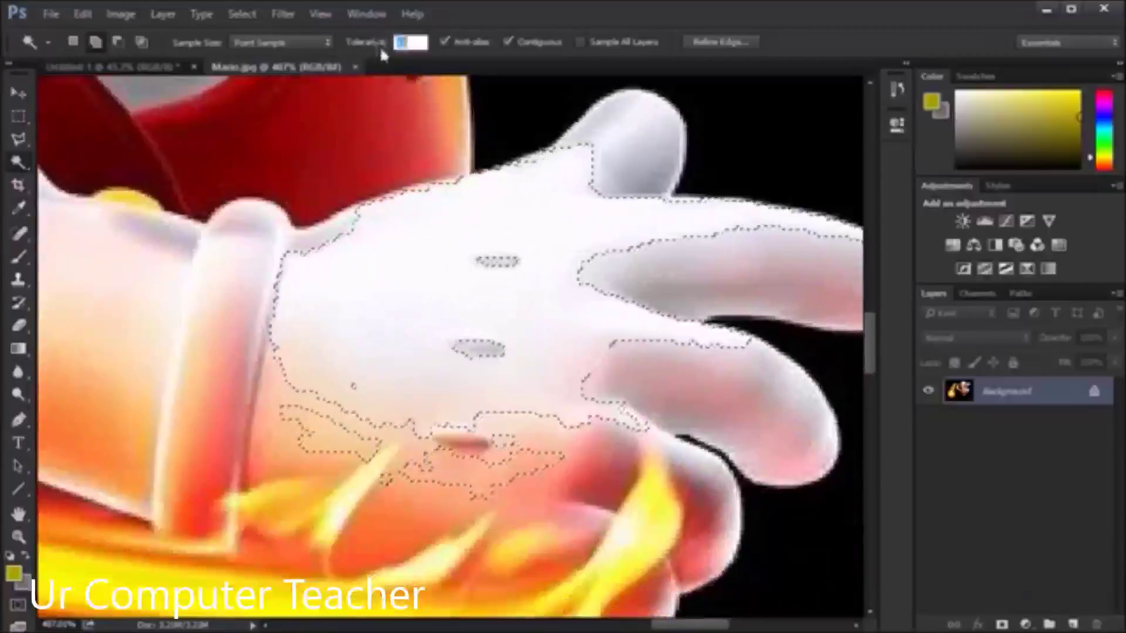
{"action": "type", "text": "16"}
{"action": "left_click", "coordinate": [465, 476]}
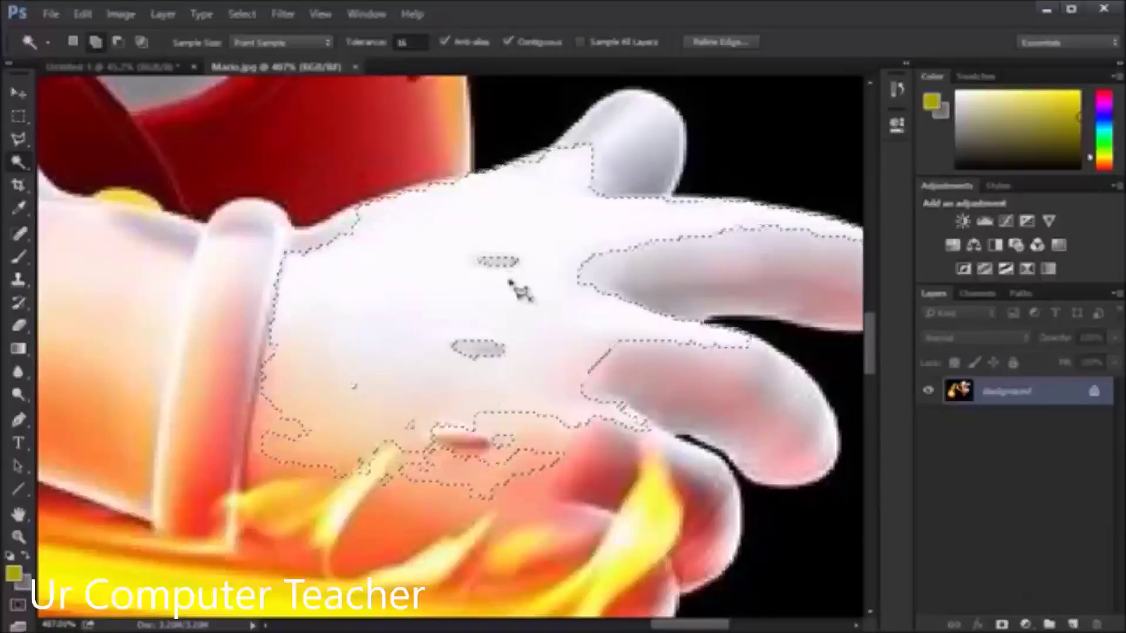
Step: Add the unselected patches on the back and lower part of the glove with the Lasso in Add to selection mode
{"action": "key", "text": "l"}
{"action": "right_click", "coordinate": [16, 141]}
{"action": "left_click", "coordinate": [73, 44]}
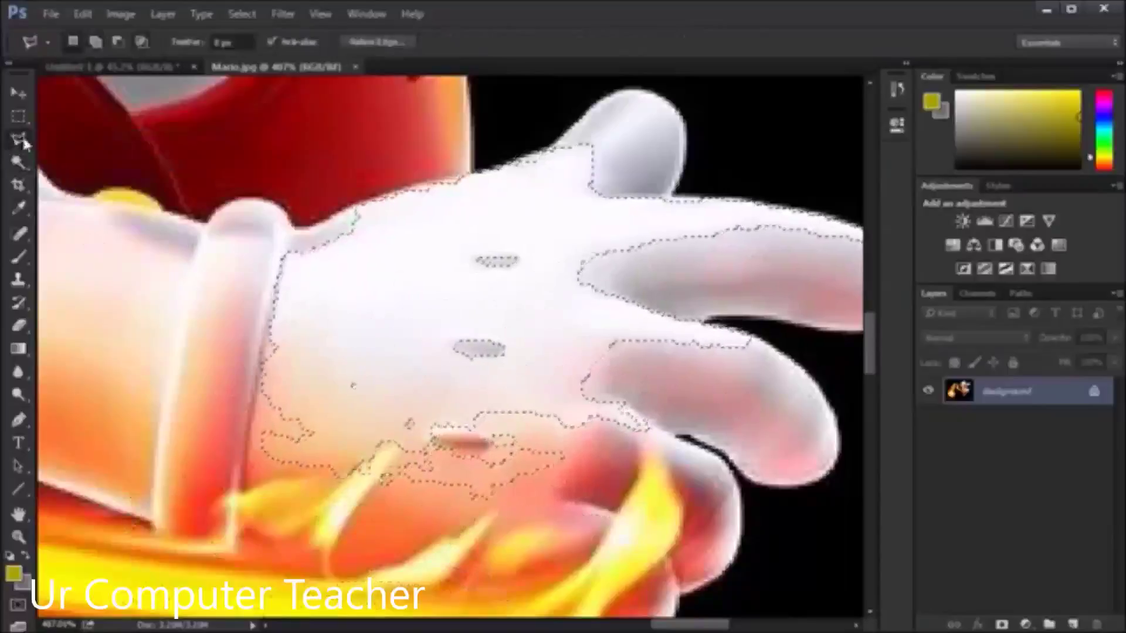
{"action": "left_click_drag", "start_coordinate": [22, 135], "coordinate": [65, 139]}
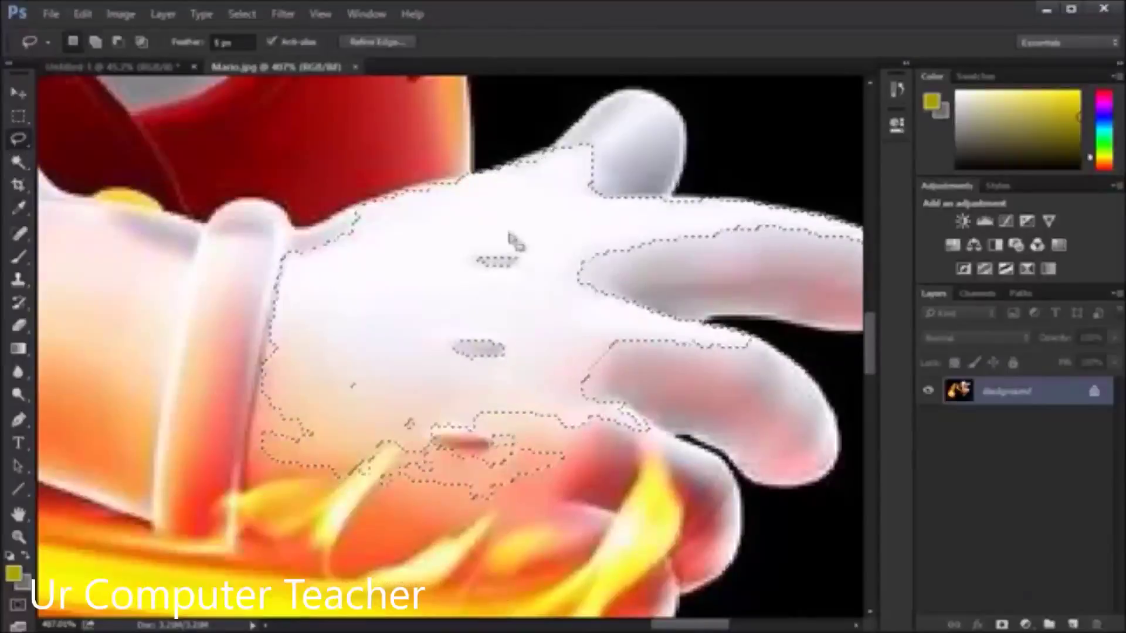
{"action": "left_click", "coordinate": [95, 41]}
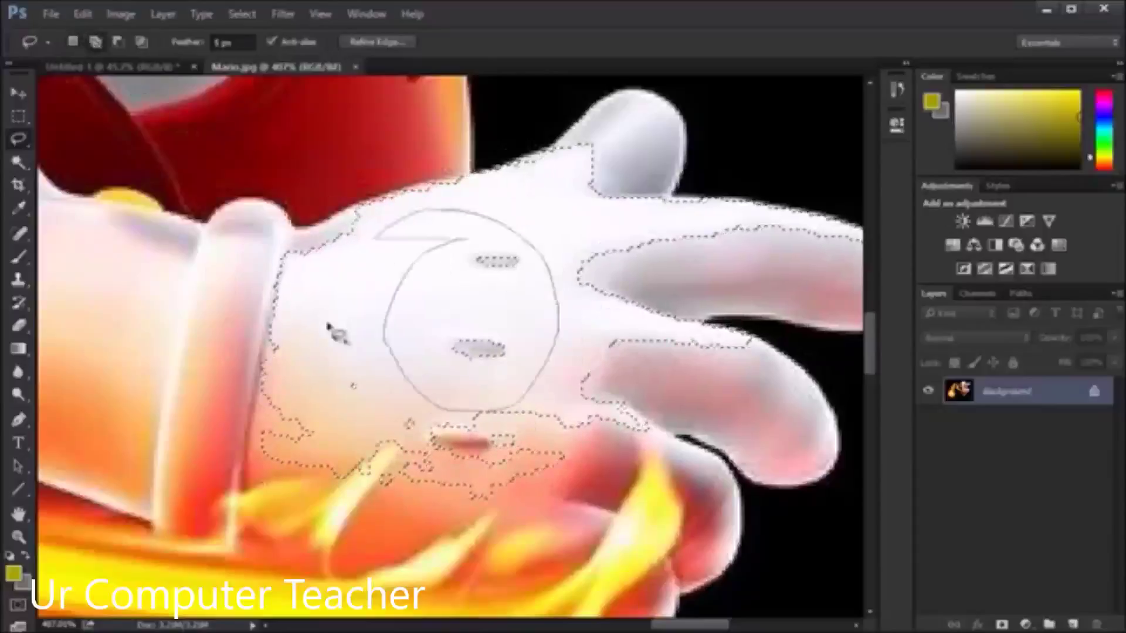
{"action": "mouse_move", "coordinate": [320, 374]}
{"action": "left_mouse_down"}
{"action": "mouse_move", "coordinate": [298, 410]}
{"action": "mouse_move", "coordinate": [417, 533]}
{"action": "left_mouse_up"}
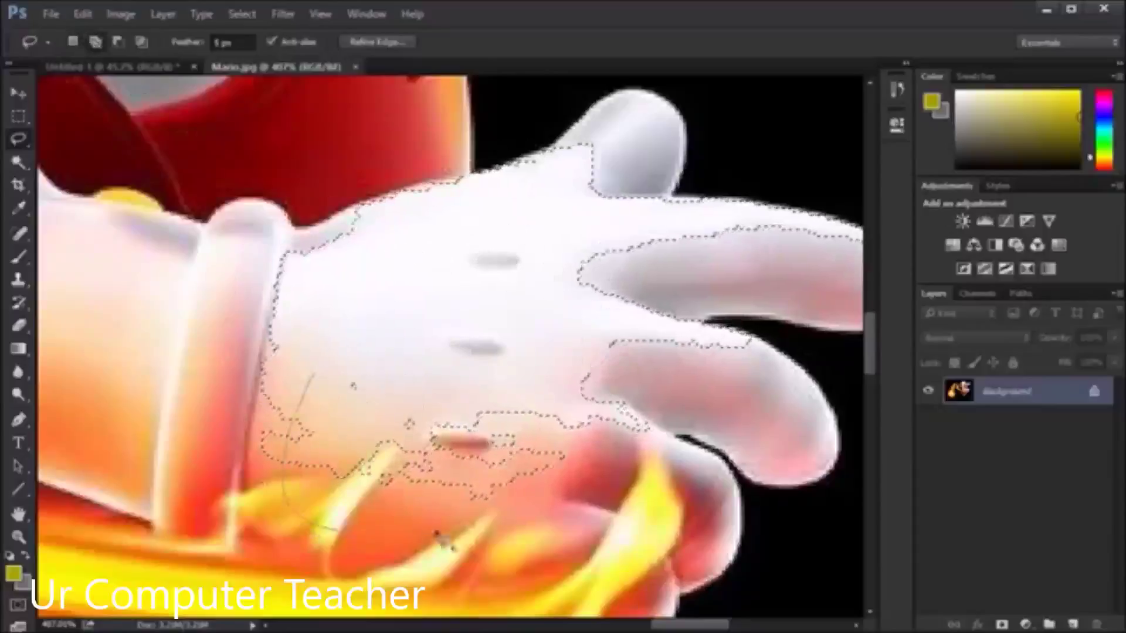
{"action": "left_click_drag", "start_coordinate": [572, 403], "coordinate": [574, 406]}
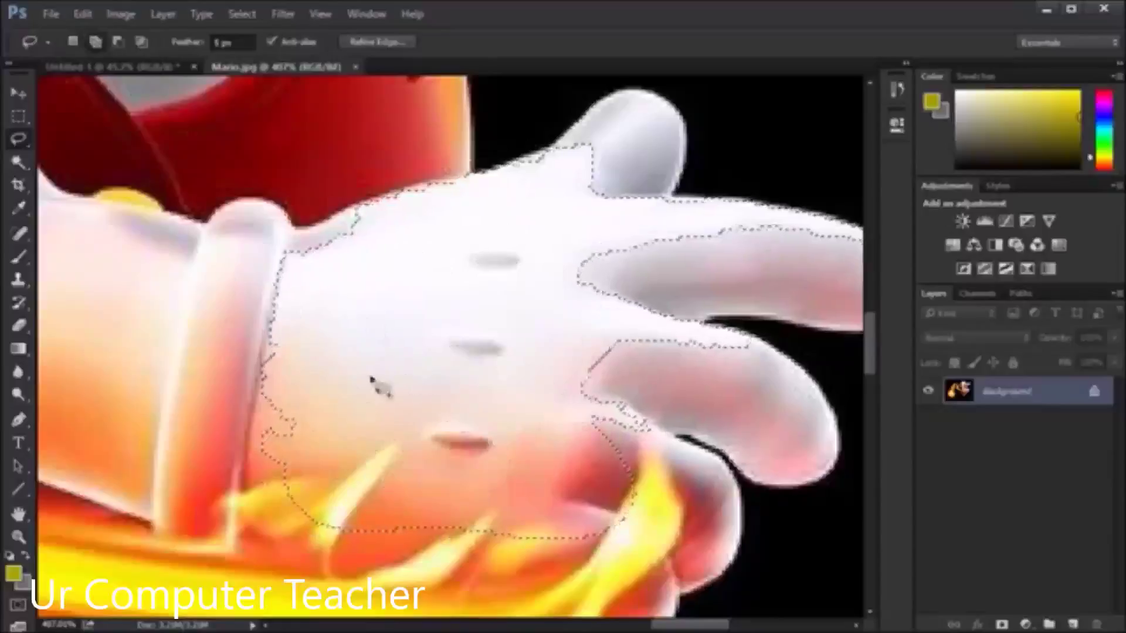
Step: Extend the selection over the glove's cuff edge and the shaded middle finger with the Magic Wand
{"action": "left_click", "coordinate": [19, 164]}
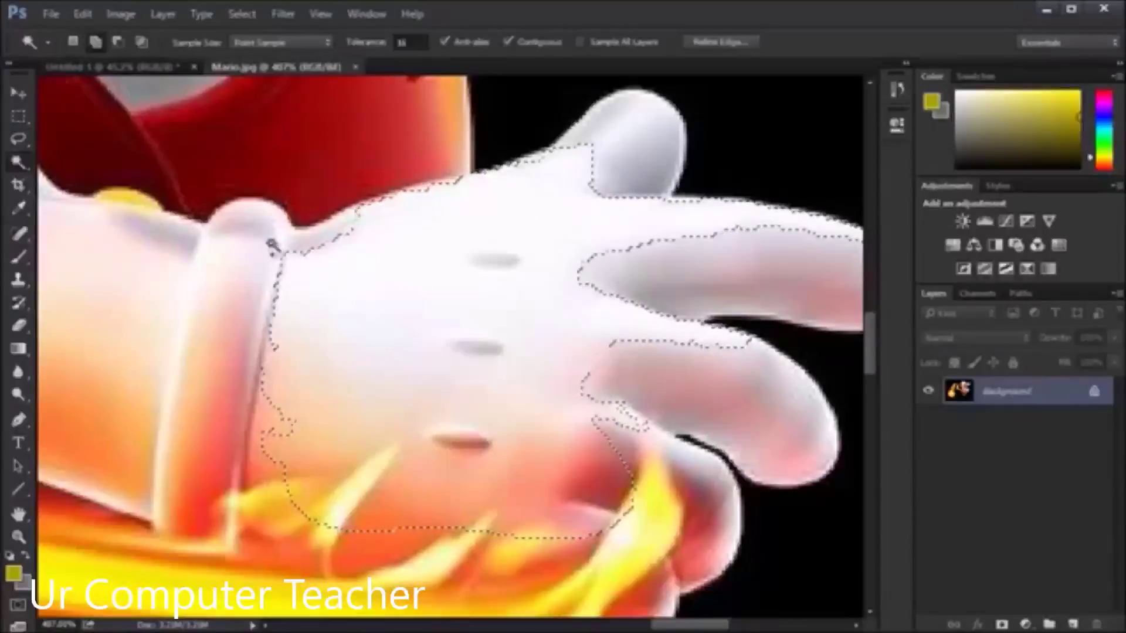
{"action": "left_click", "coordinate": [289, 355]}
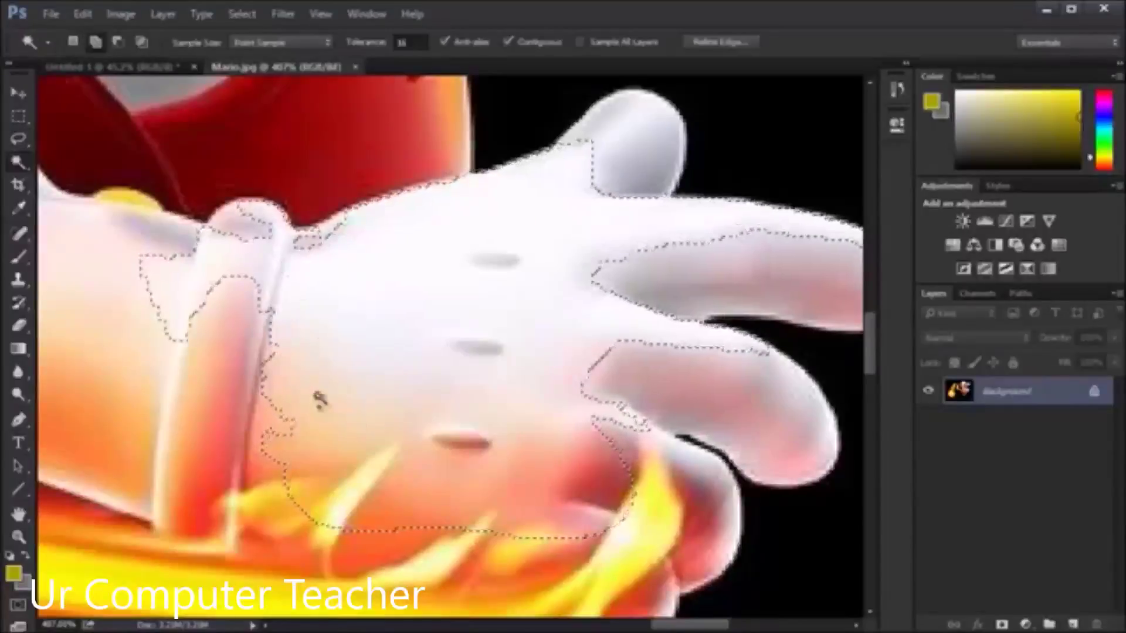
{"action": "left_click", "coordinate": [280, 418]}
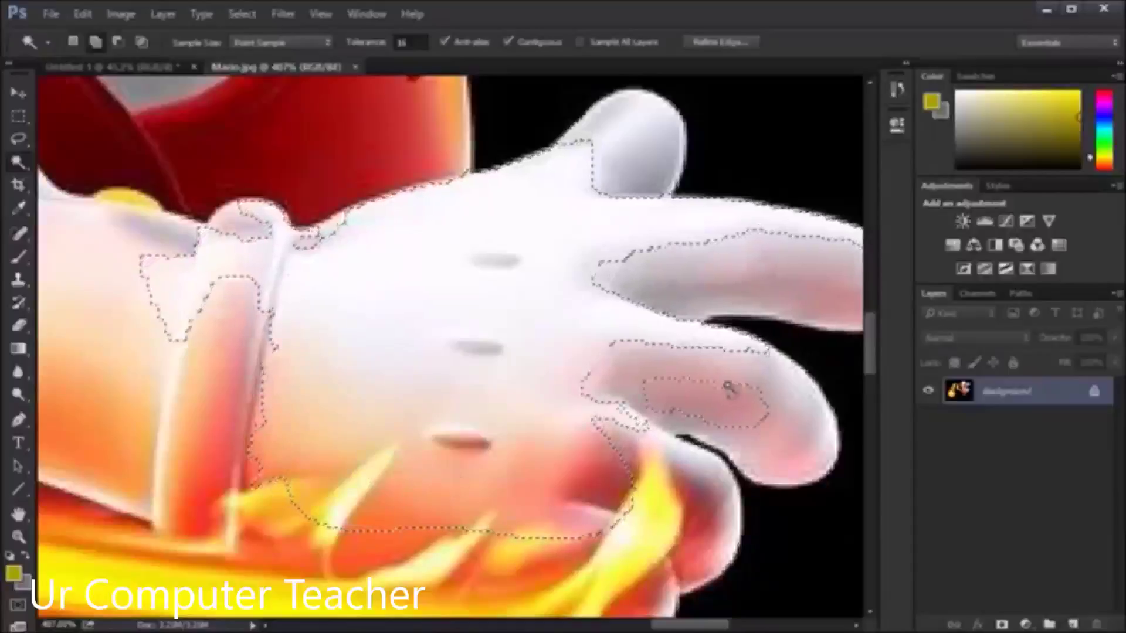
{"action": "left_click", "coordinate": [774, 457]}
{"action": "left_click", "coordinate": [810, 438]}
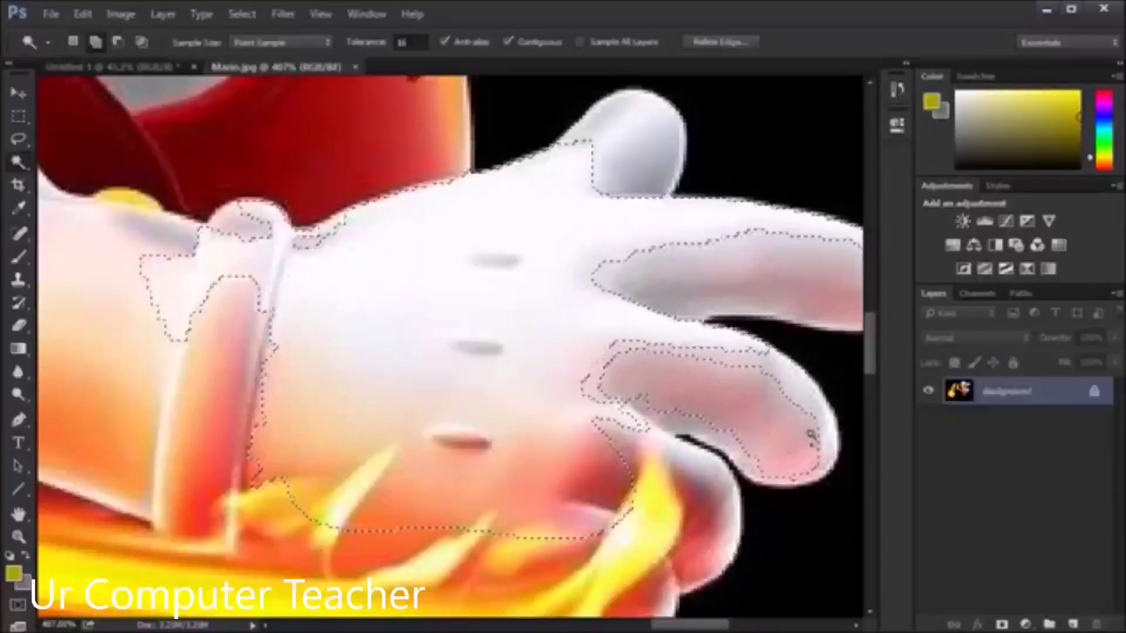
{"action": "left_click", "coordinate": [787, 387]}
{"action": "left_click", "coordinate": [655, 353]}
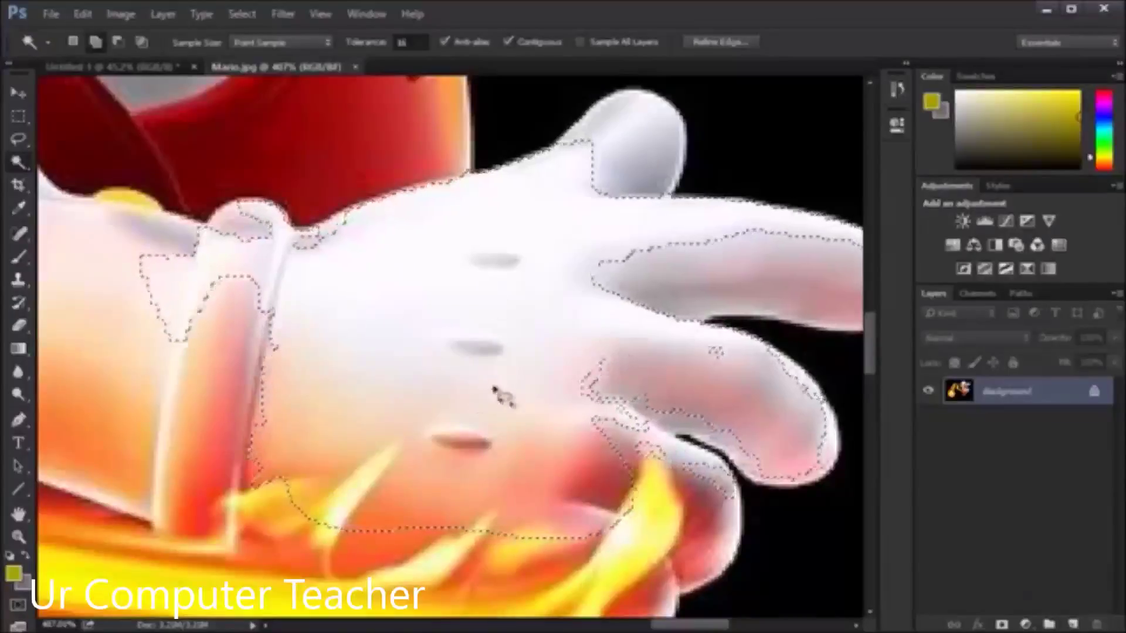
Step: Add the remaining gaps at the base of the middle finger and the reddish cuff to the selection with the Lasso
{"action": "key", "text": "l"}
{"action": "left_click_drag", "start_coordinate": [574, 296], "coordinate": [715, 426]}
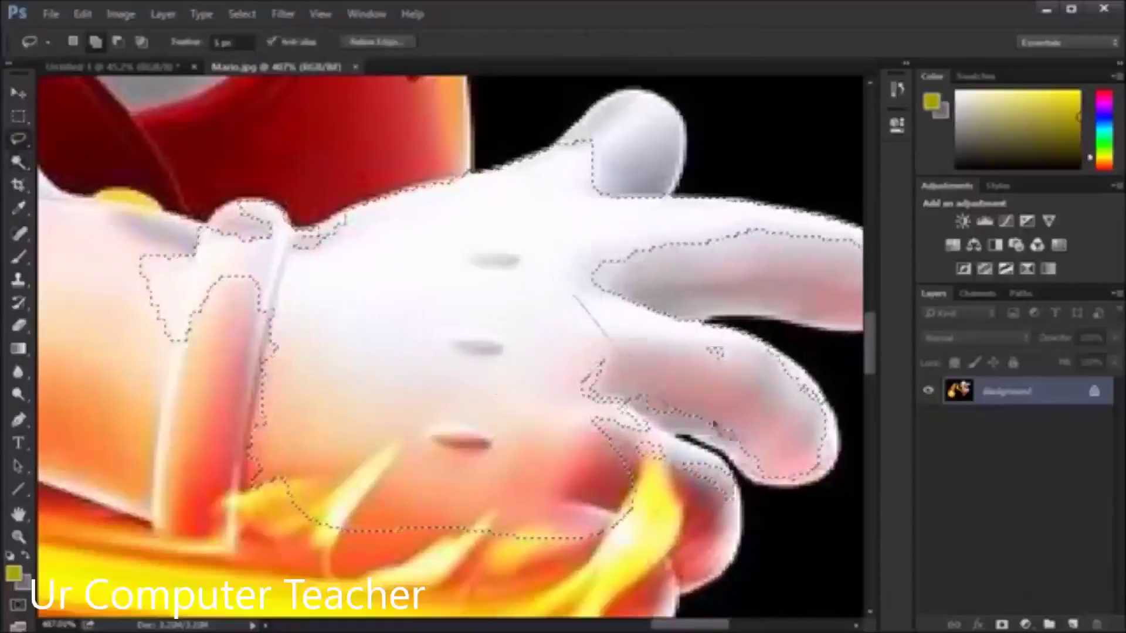
{"action": "left_click_drag", "start_coordinate": [343, 382], "coordinate": [282, 322]}
{"action": "mouse_move", "coordinate": [229, 259]}
{"action": "left_mouse_down"}
{"action": "mouse_move", "coordinate": [176, 367]}
{"action": "mouse_move", "coordinate": [182, 493]}
{"action": "left_mouse_up"}
{"action": "left_click_drag", "start_coordinate": [317, 293], "coordinate": [221, 428]}
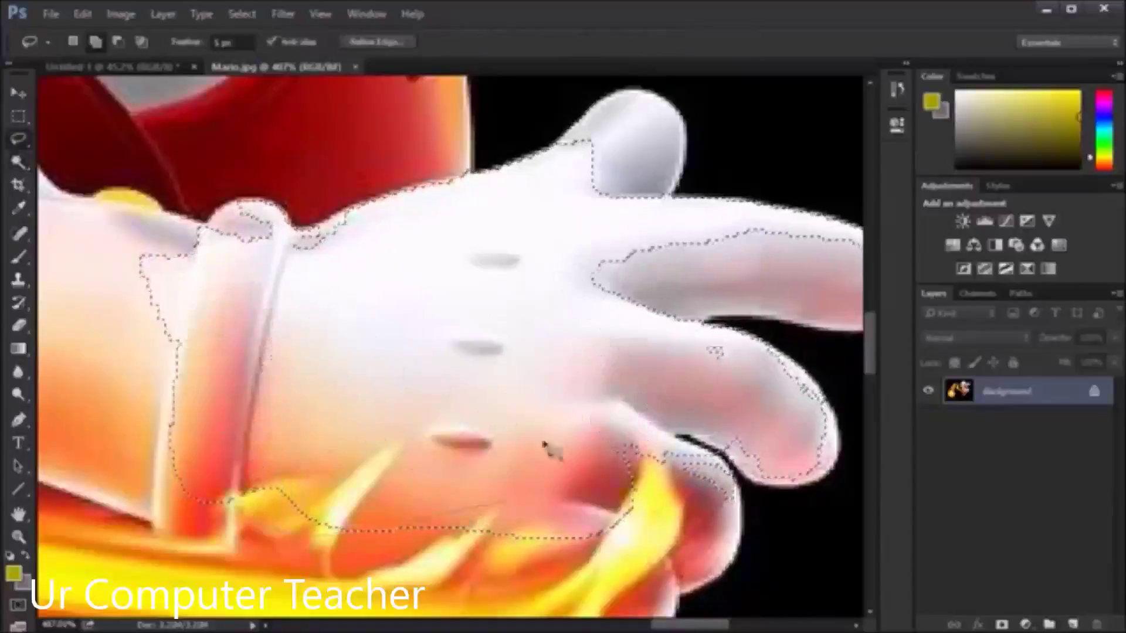
Step: Add the shaded area of the long upper finger to the glove selection with the Lasso
{"action": "mouse_move", "coordinate": [636, 228]}
{"action": "left_mouse_down"}
{"action": "mouse_move", "coordinate": [650, 330]}
{"action": "mouse_move", "coordinate": [494, 286]}
{"action": "mouse_move", "coordinate": [612, 275]}
{"action": "left_mouse_up"}
{"action": "mouse_move", "coordinate": [574, 237]}
{"action": "left_mouse_down"}
{"action": "mouse_move", "coordinate": [641, 335]}
{"action": "mouse_move", "coordinate": [724, 321]}
{"action": "left_mouse_up"}
{"action": "left_click_drag", "start_coordinate": [674, 225], "coordinate": [586, 230]}
{"action": "left_click_drag", "start_coordinate": [586, 283], "coordinate": [319, 301]}
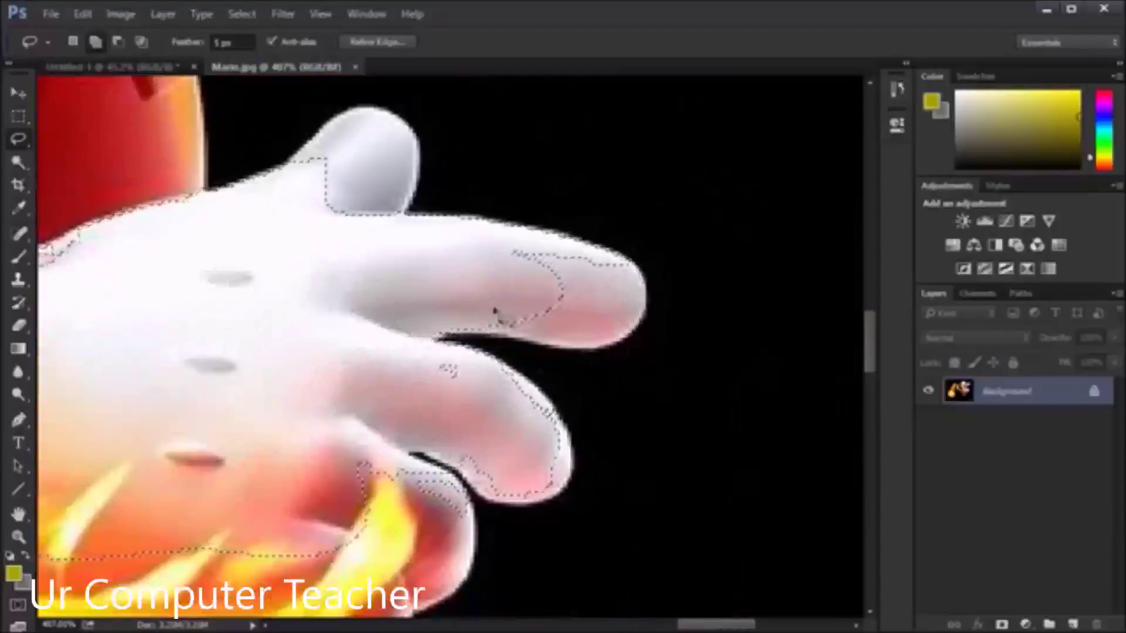
Step: Examine the selection outline across the glove's fingers and cuff, using the Hand tool to move around the image
{"action": "scroll", "coordinate": [496, 315], "scroll_direction": "up", "scroll_amount": 3}
{"action": "scroll", "coordinate": [495, 315], "scroll_direction": "down", "scroll_amount": 2}
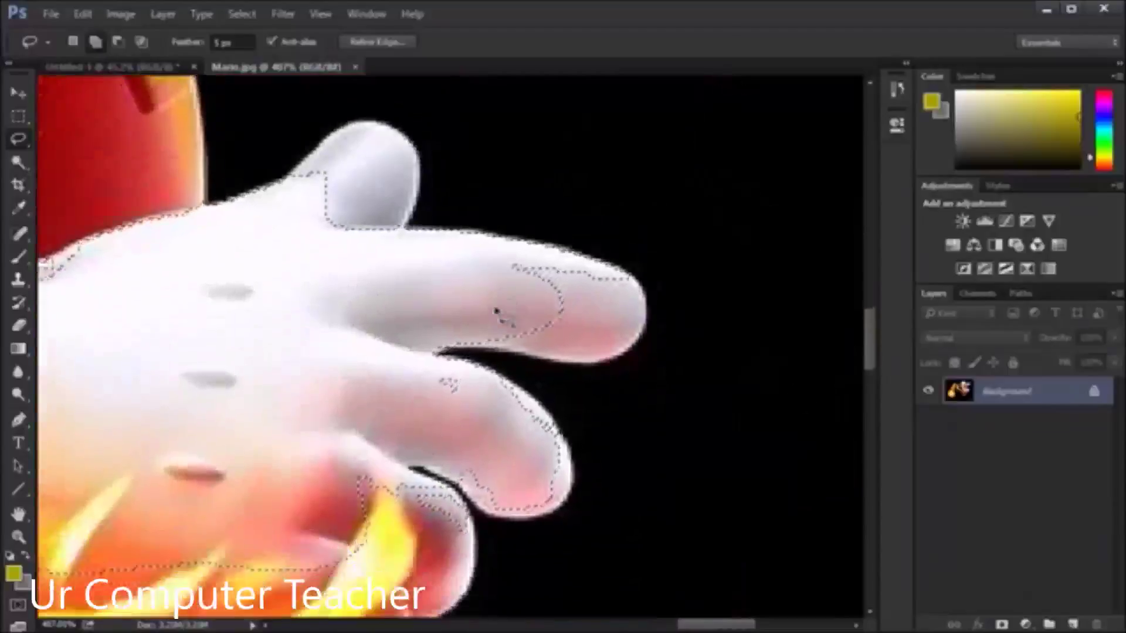
{"action": "scroll", "coordinate": [497, 314], "scroll_direction": "left", "scroll_amount": 4}
{"action": "scroll", "coordinate": [497, 314], "scroll_direction": "right", "scroll_amount": 2}
{"action": "scroll", "coordinate": [497, 314], "scroll_direction": "left", "scroll_amount": 1}
{"action": "scroll", "coordinate": [497, 314], "scroll_direction": "right", "scroll_amount": 1}
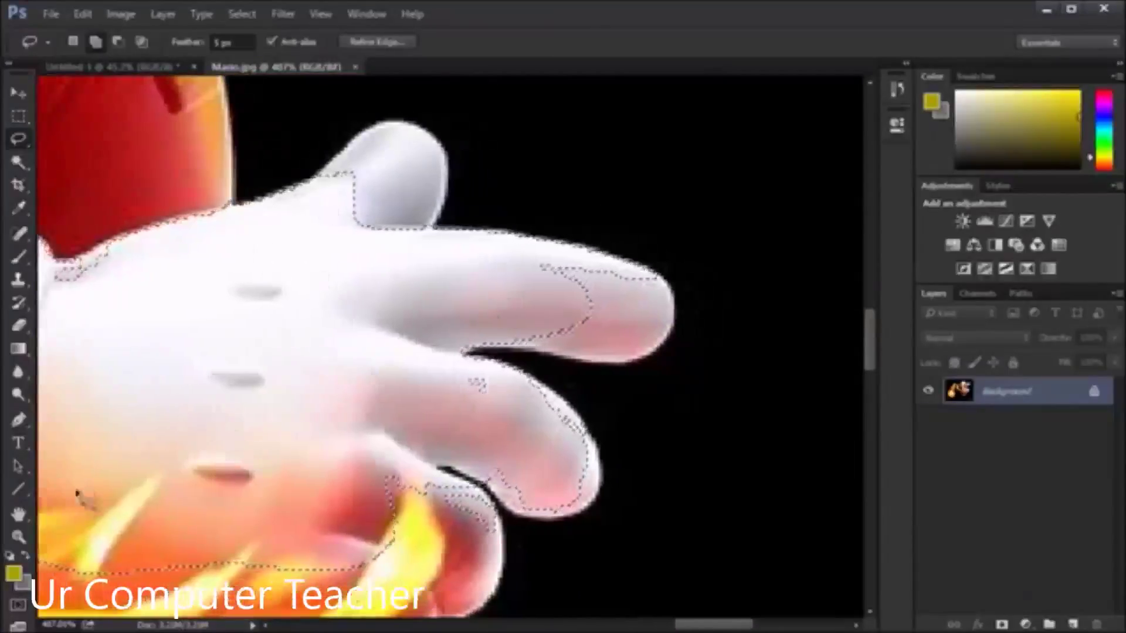
{"action": "left_click", "coordinate": [19, 516]}
{"action": "left_click_drag", "start_coordinate": [146, 455], "coordinate": [387, 360]}
{"action": "left_click_drag", "start_coordinate": [586, 235], "coordinate": [424, 244]}
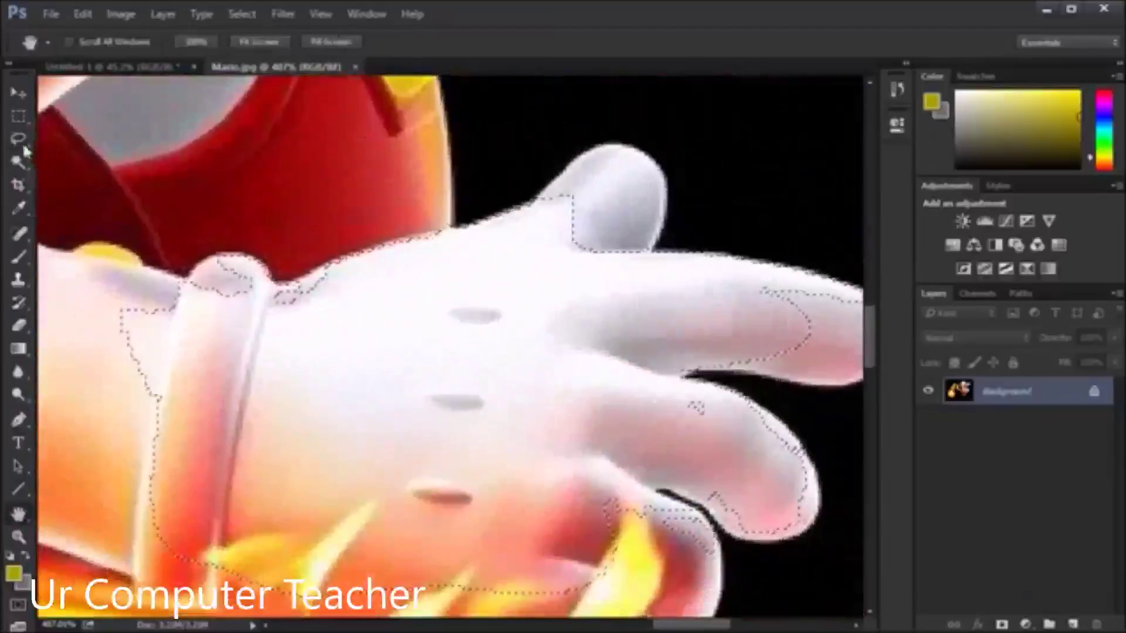
Step: Return to the Lasso tool and fit the whole Mario image on screen
{"action": "left_click", "coordinate": [19, 139]}
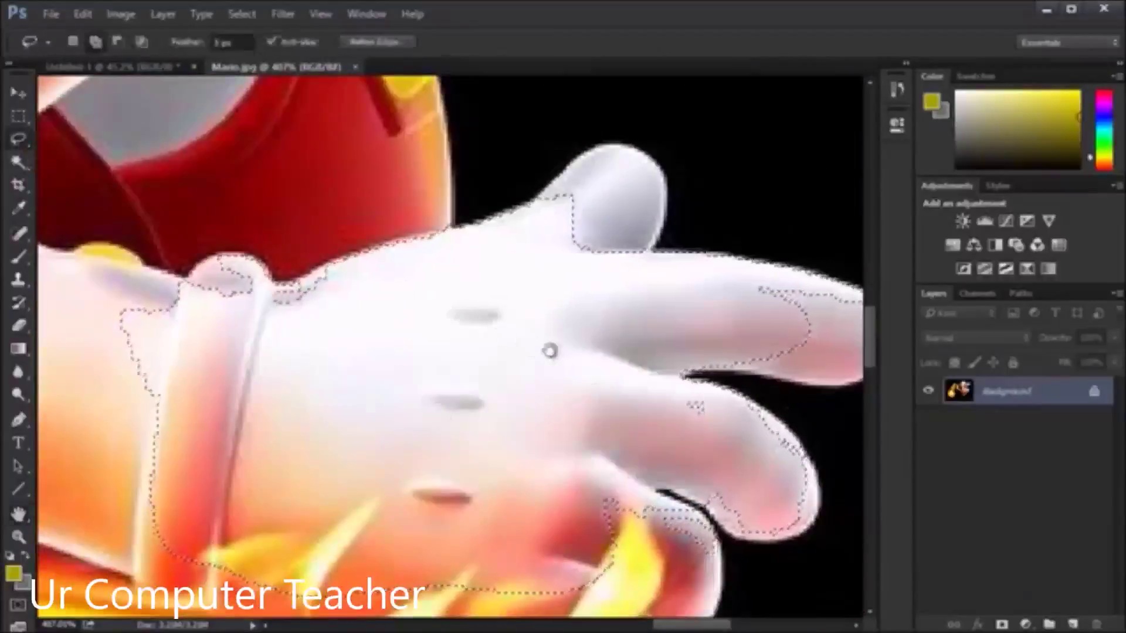
{"action": "key", "text": "ctrl+d"}
{"action": "left_click_drag", "start_coordinate": [533, 344], "coordinate": [269, 350]}
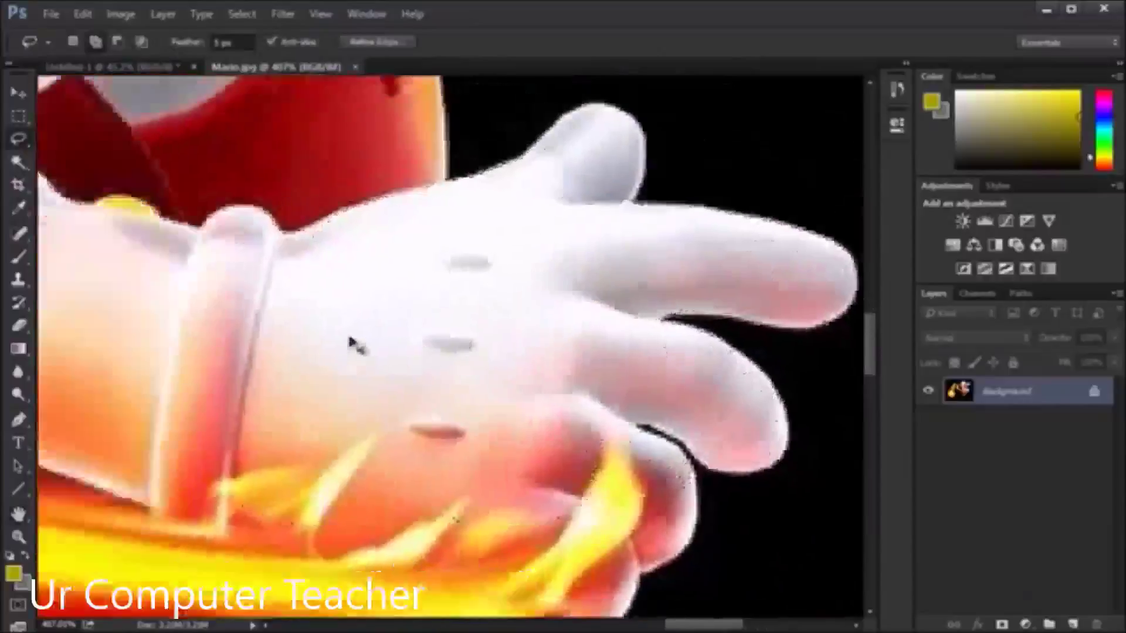
{"action": "key", "text": "ctrl+0"}
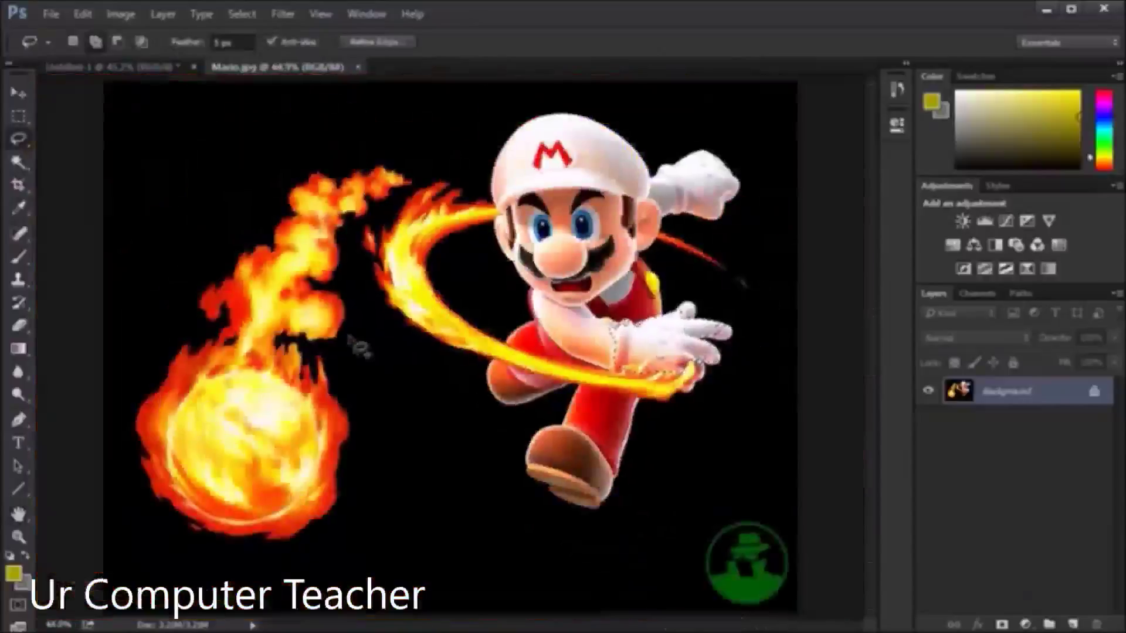